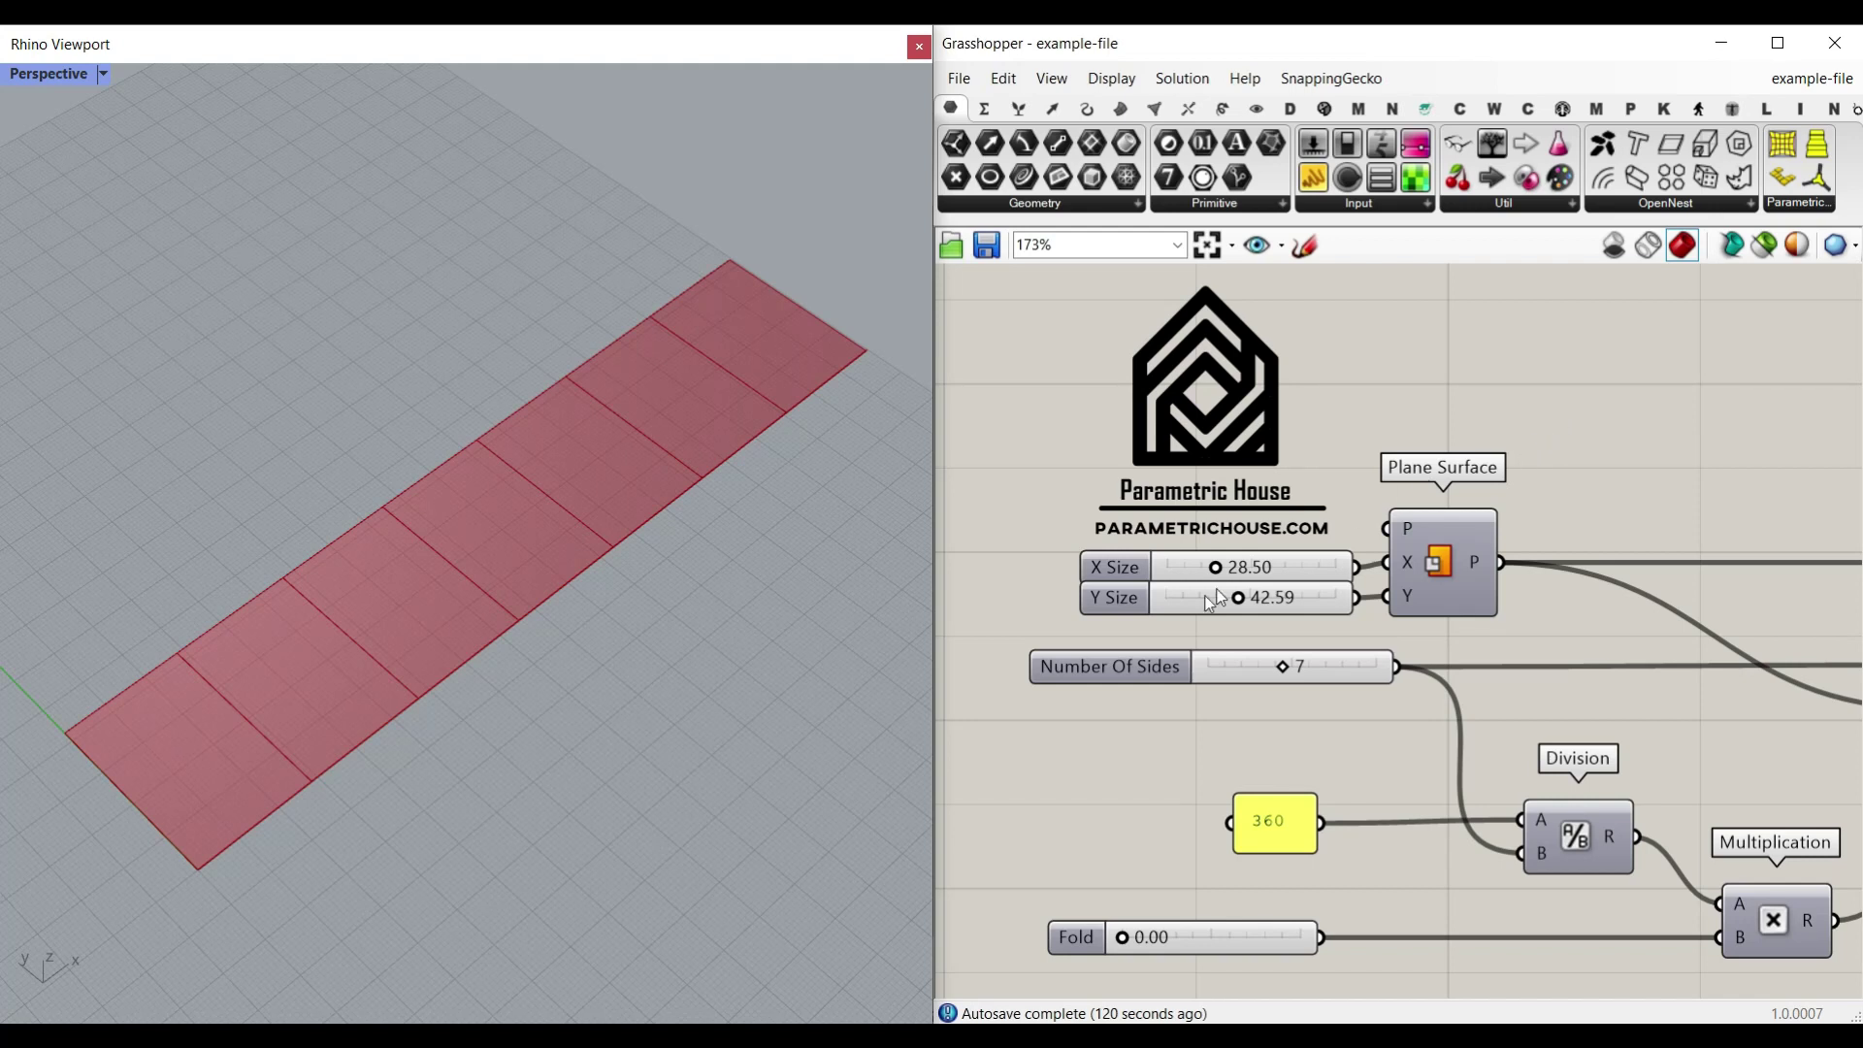
# - Set X Size to 26.77 and Fold to 1.00 so the seven panels fold into a closed ring
pyautogui.moveTo(1215, 568); pyautogui.dragTo(1216, 579)
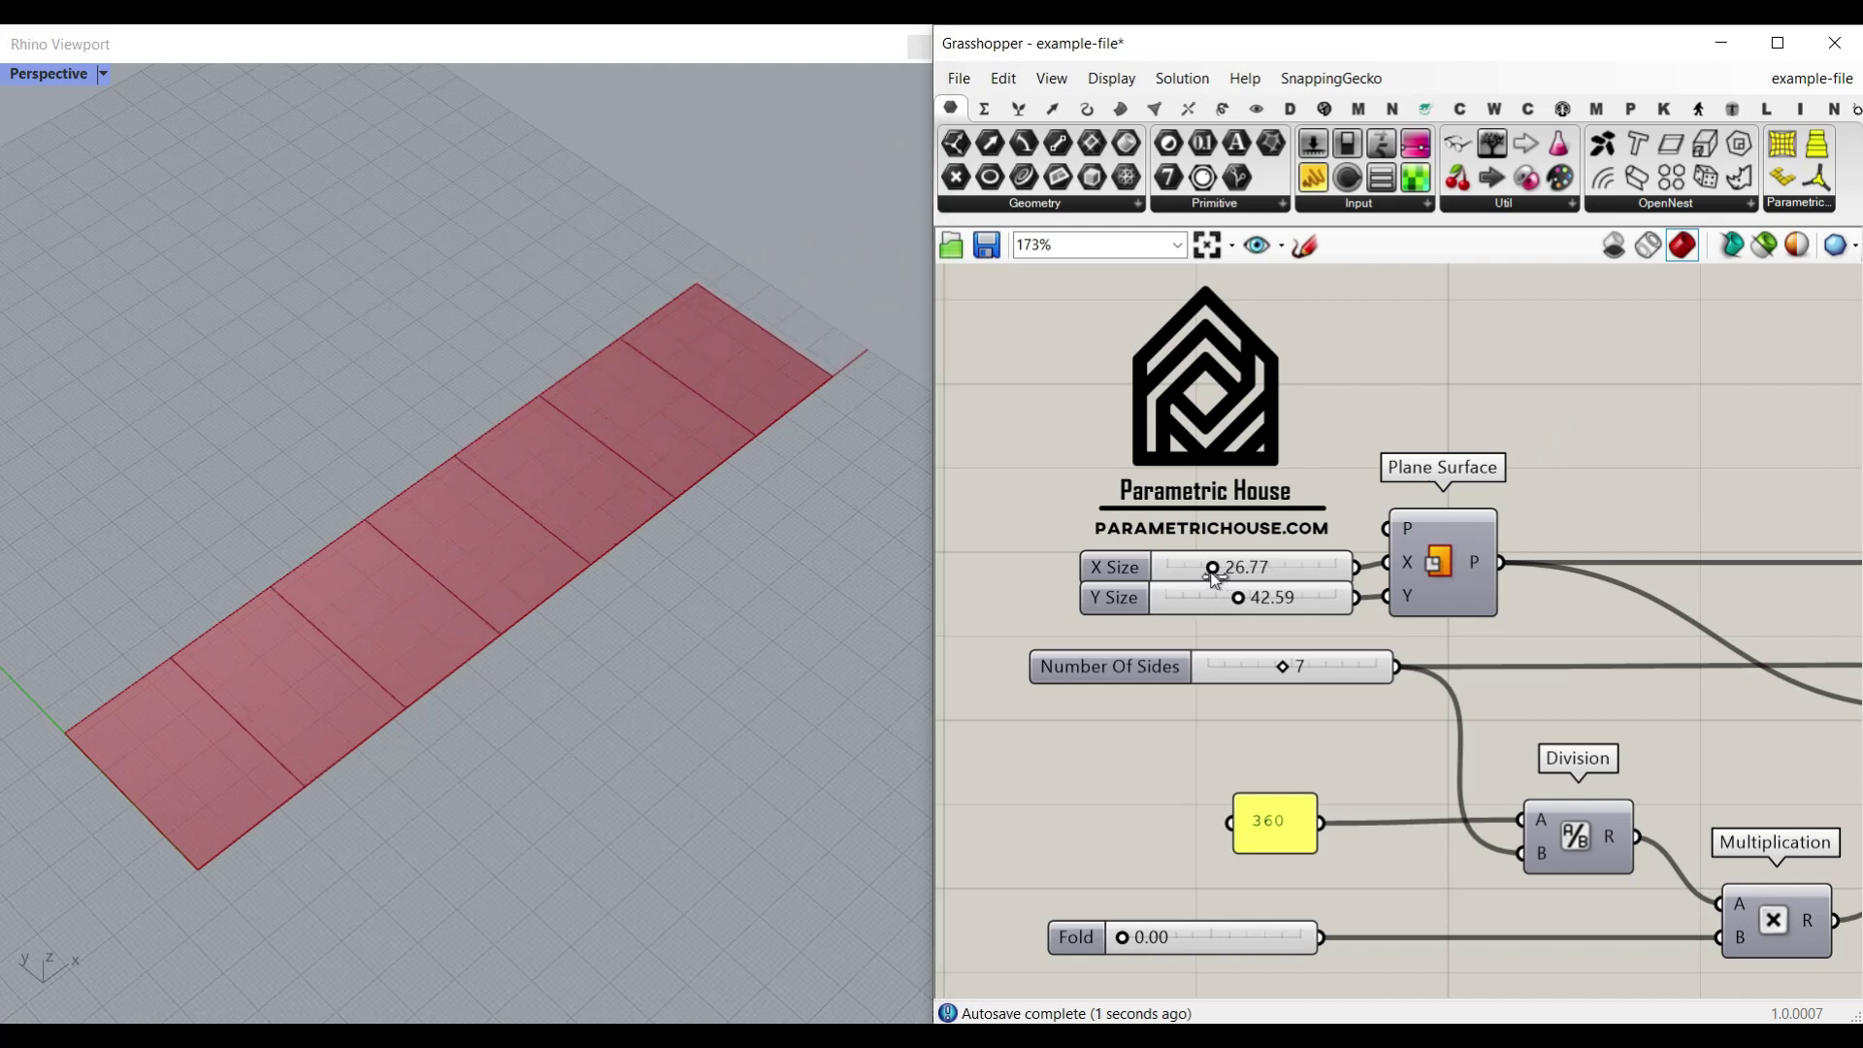
pyautogui.moveTo(1125, 941); pyautogui.dragTo(1325, 941)
pyautogui.click(609, 718)
pyautogui.moveTo(608, 718); pyautogui.dragTo(320, 558, button='right')
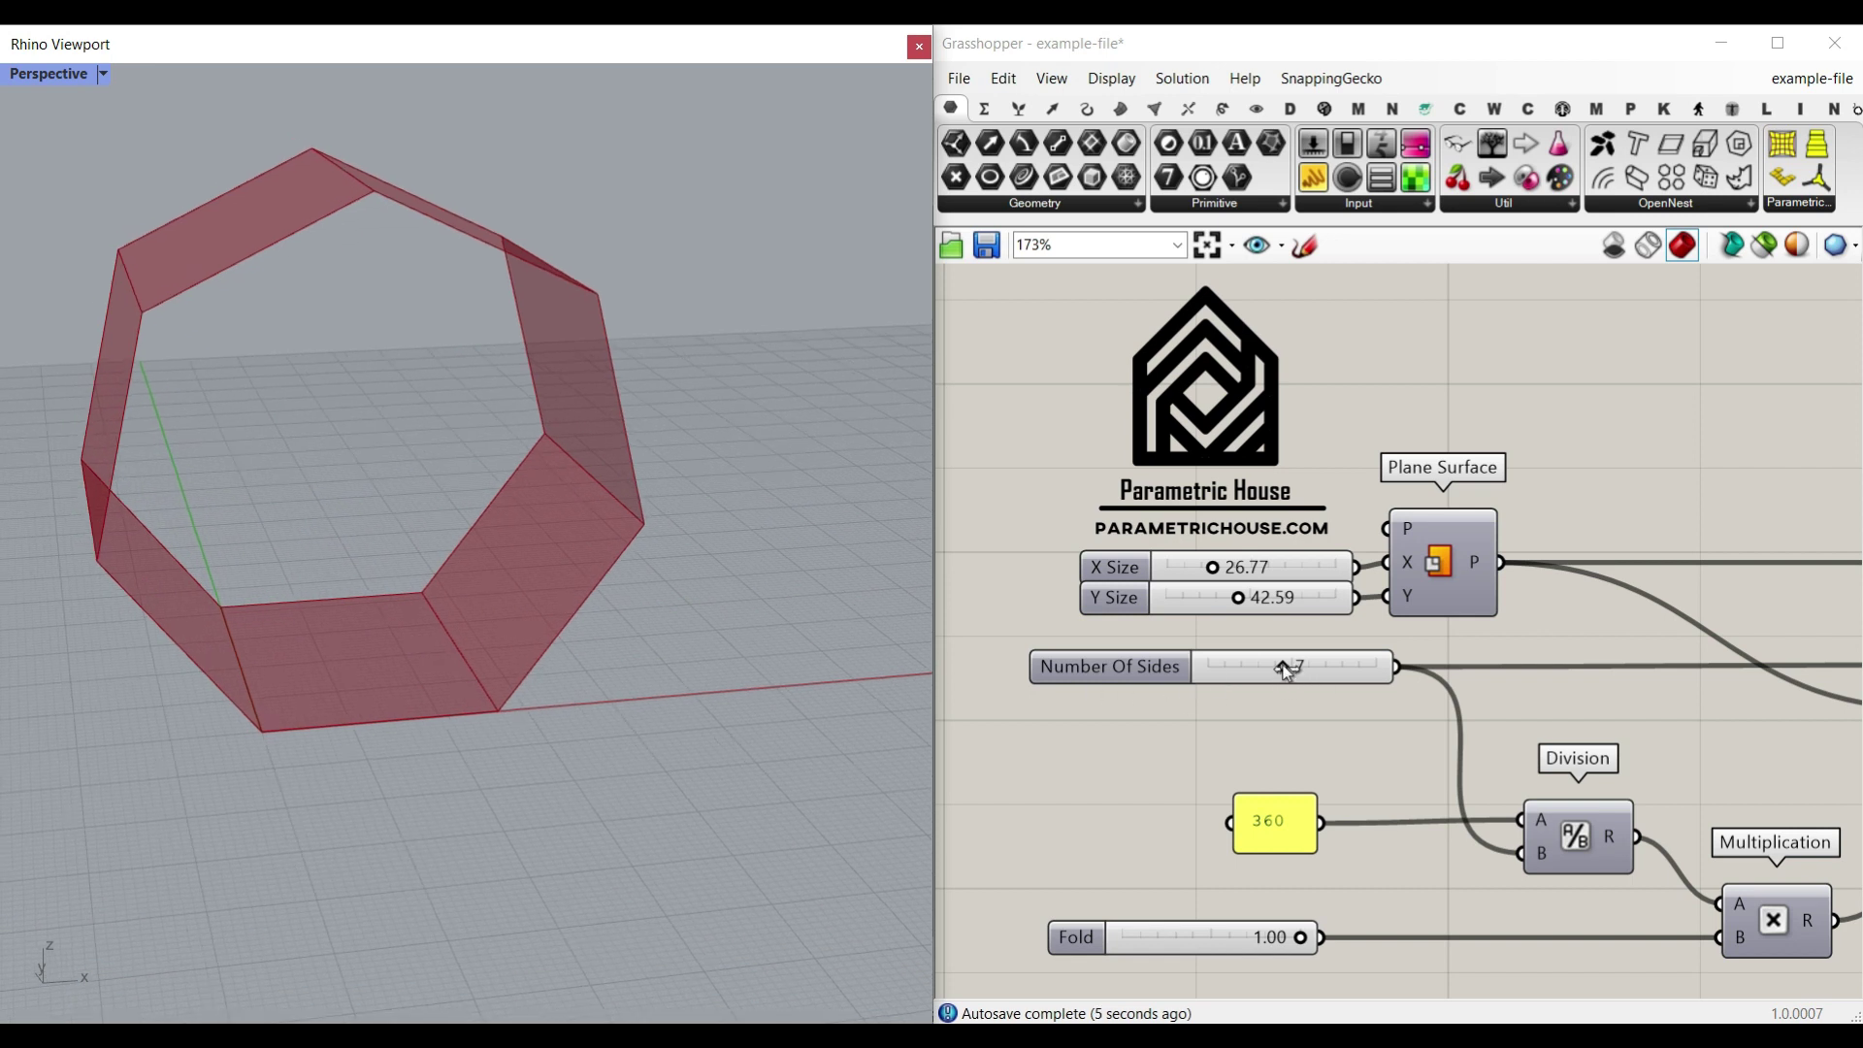
# - Set the Number Of Sides to 3 and unfold the triangular ring by lowering the Fold value
pyautogui.moveTo(1286, 670); pyautogui.dragTo(1214, 673)
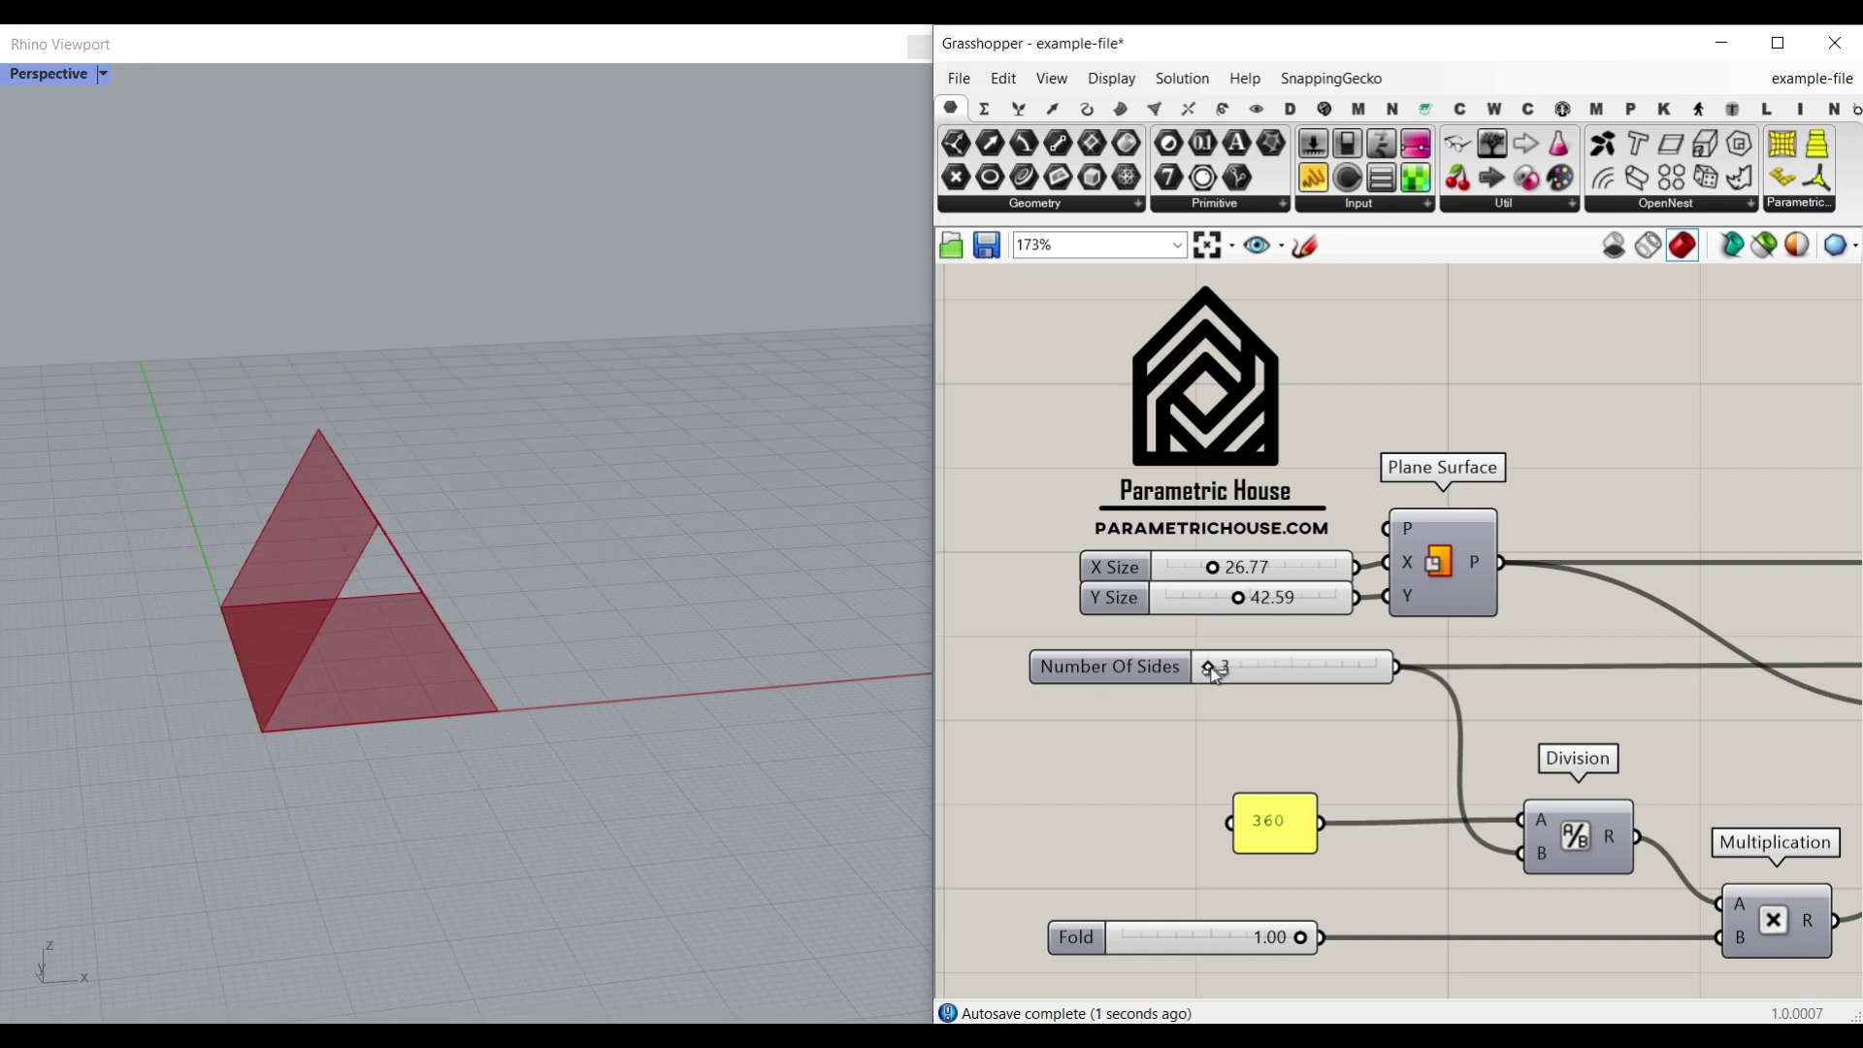
pyautogui.scroll(2, 470, 648)
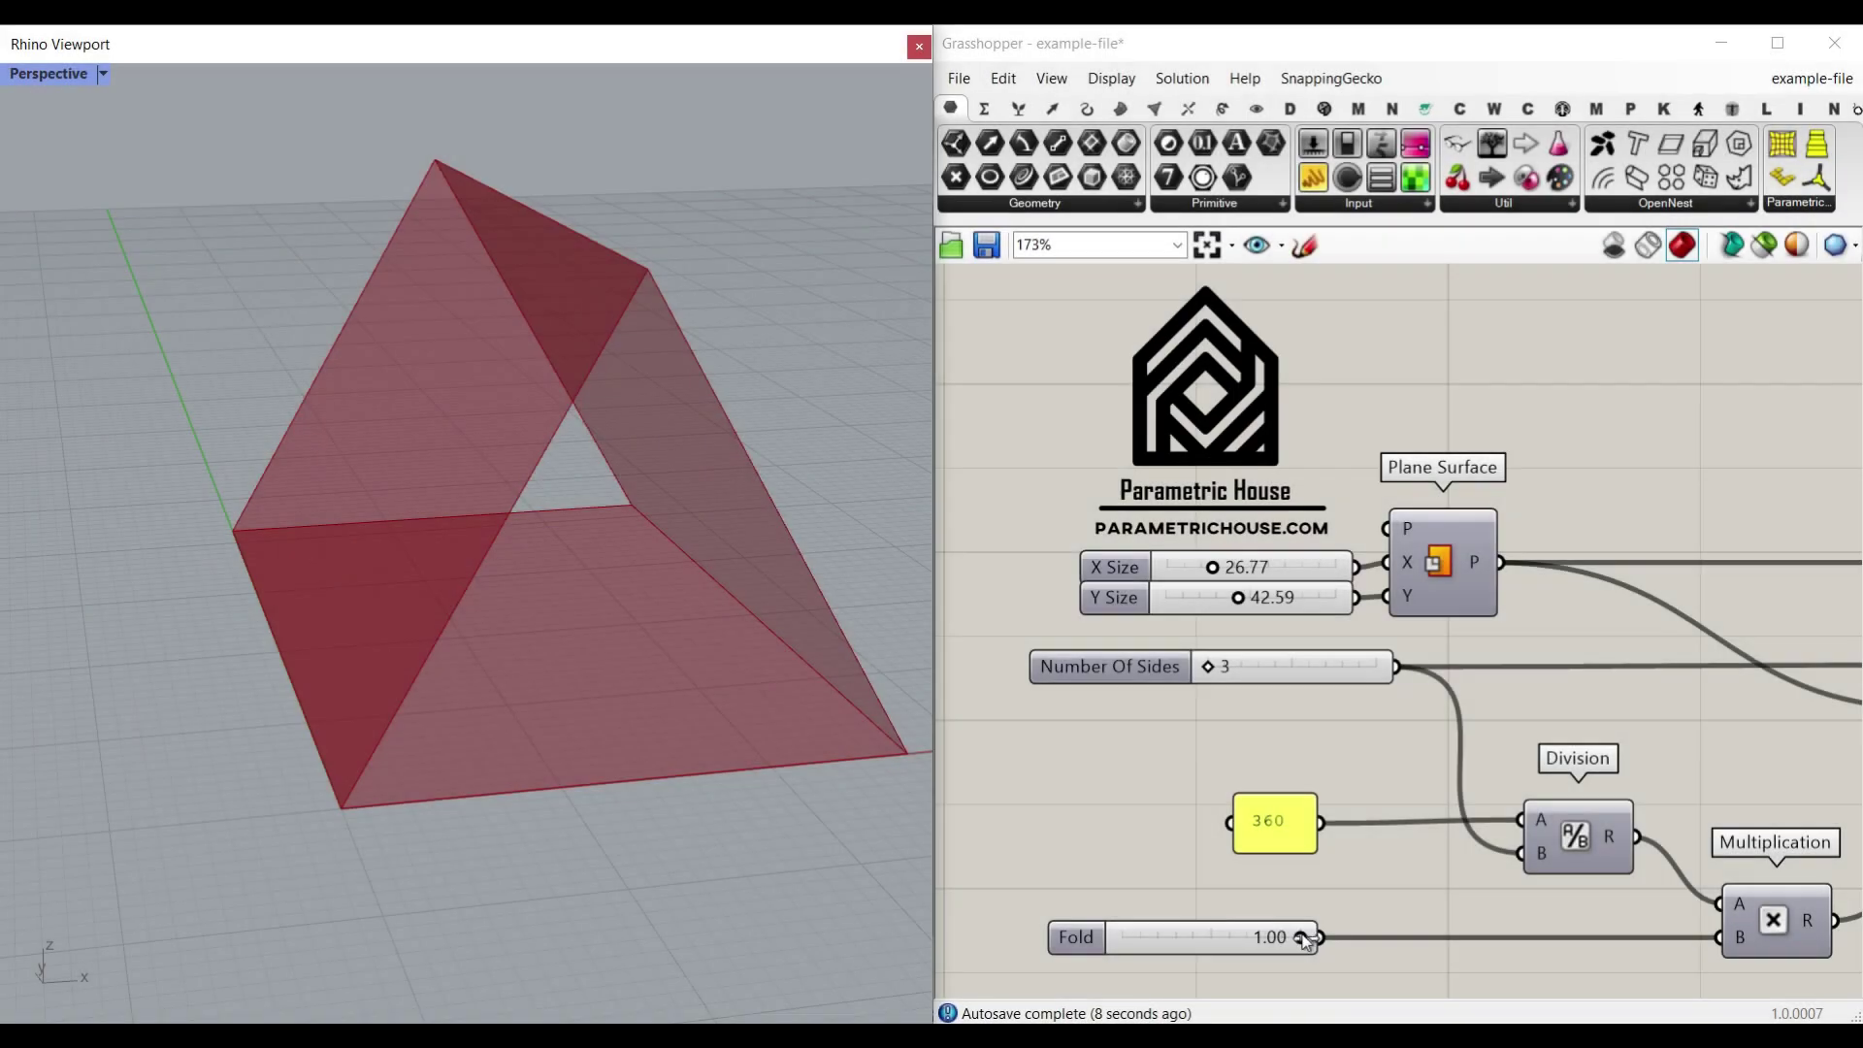
pyautogui.moveTo(1305, 941); pyautogui.dragTo(1098, 935)
# - Set the Number Of Sides to 5 and Fold to 0.80
pyautogui.scroll(-2, 365, 726)
pyautogui.scroll(-1, 369, 723)
pyautogui.scroll(3, 569, 788)
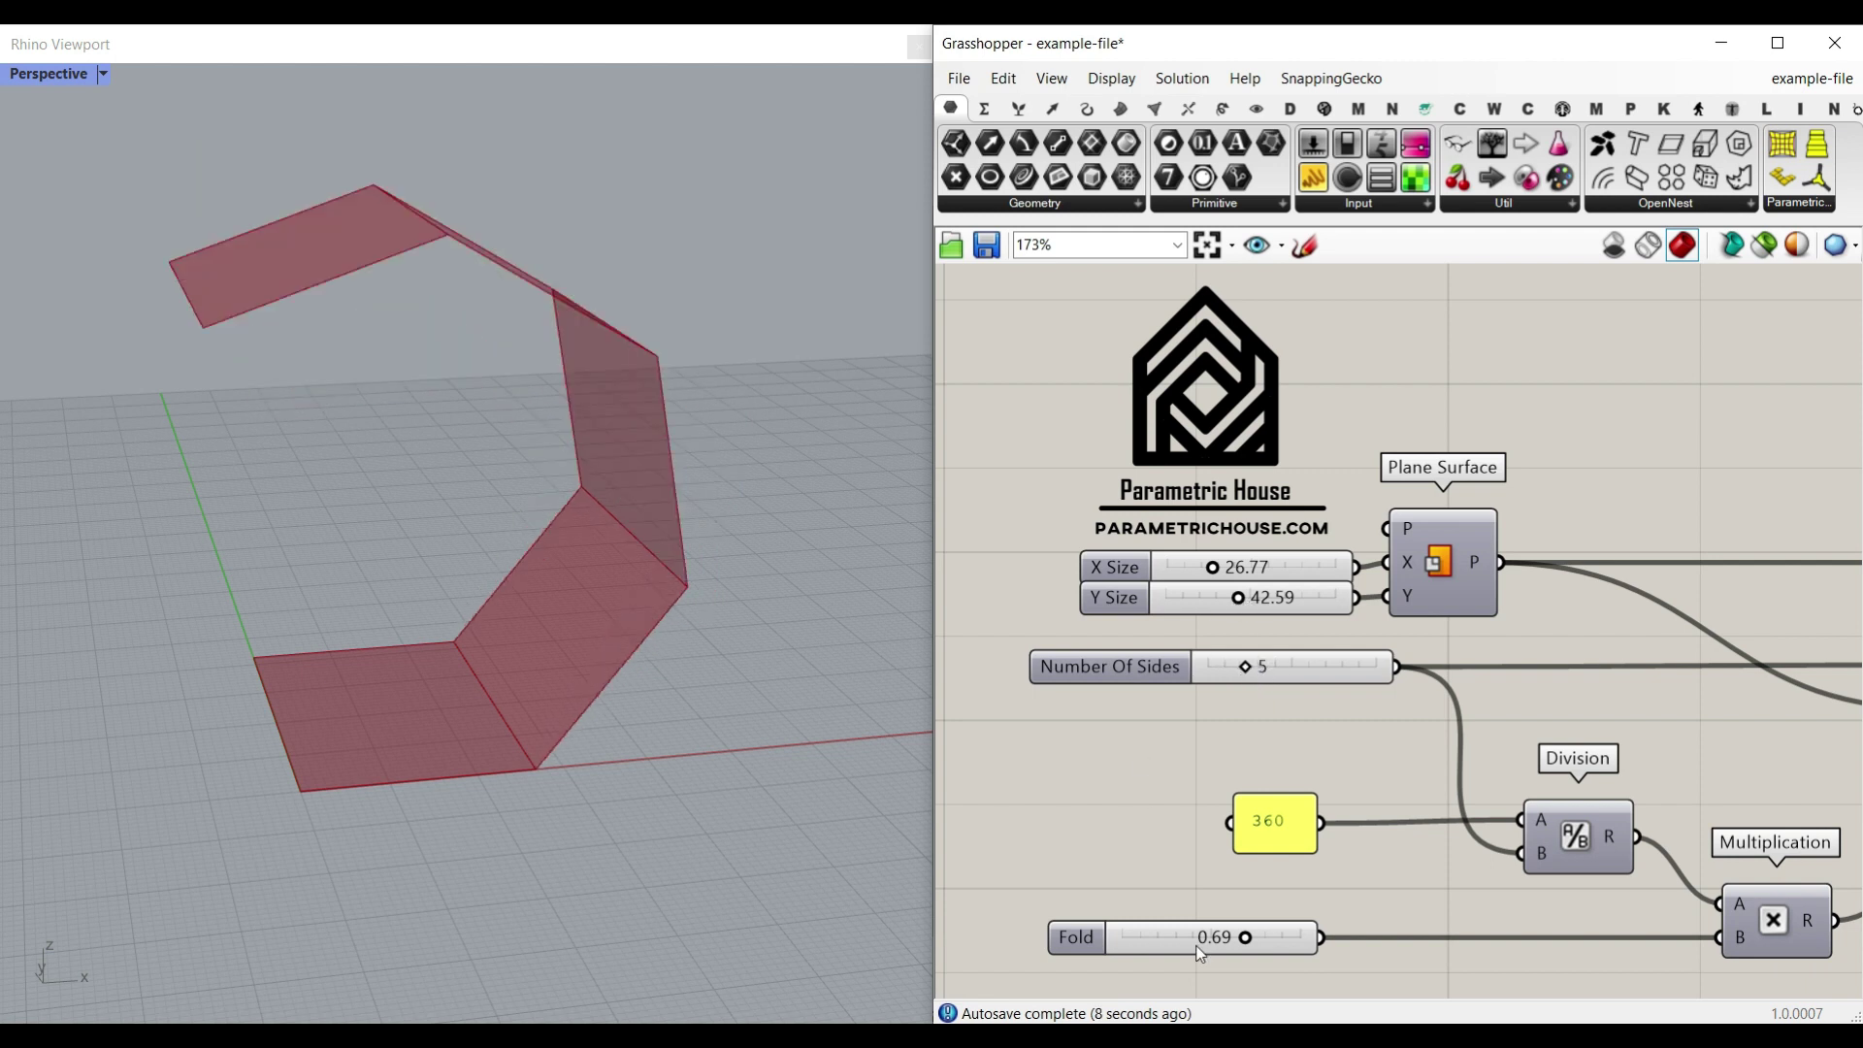
pyautogui.moveTo(1246, 939)
pyautogui.mouseDown()
pyautogui.moveTo(1121, 946)
pyautogui.moveTo(1267, 938)
pyautogui.mouseUp()
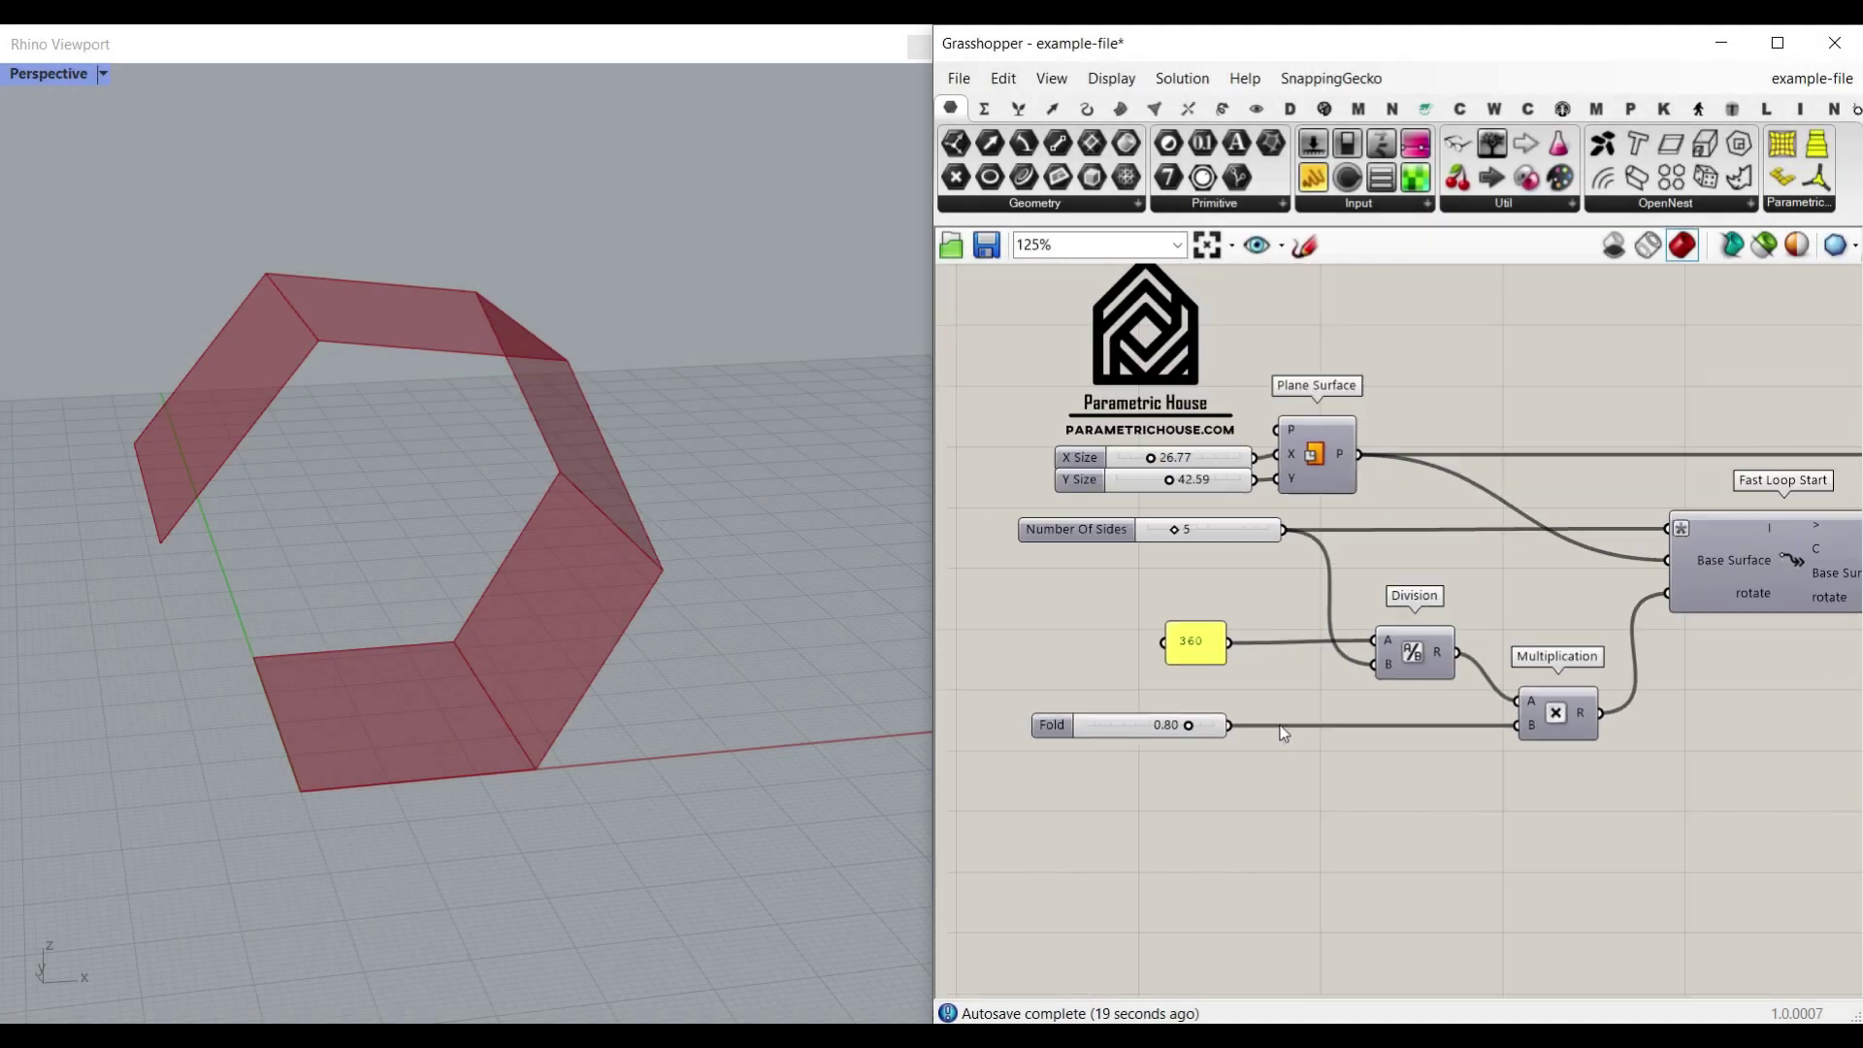
# - Turn off the preview of every component in the definition
pyautogui.scroll(-8, 1284, 733)
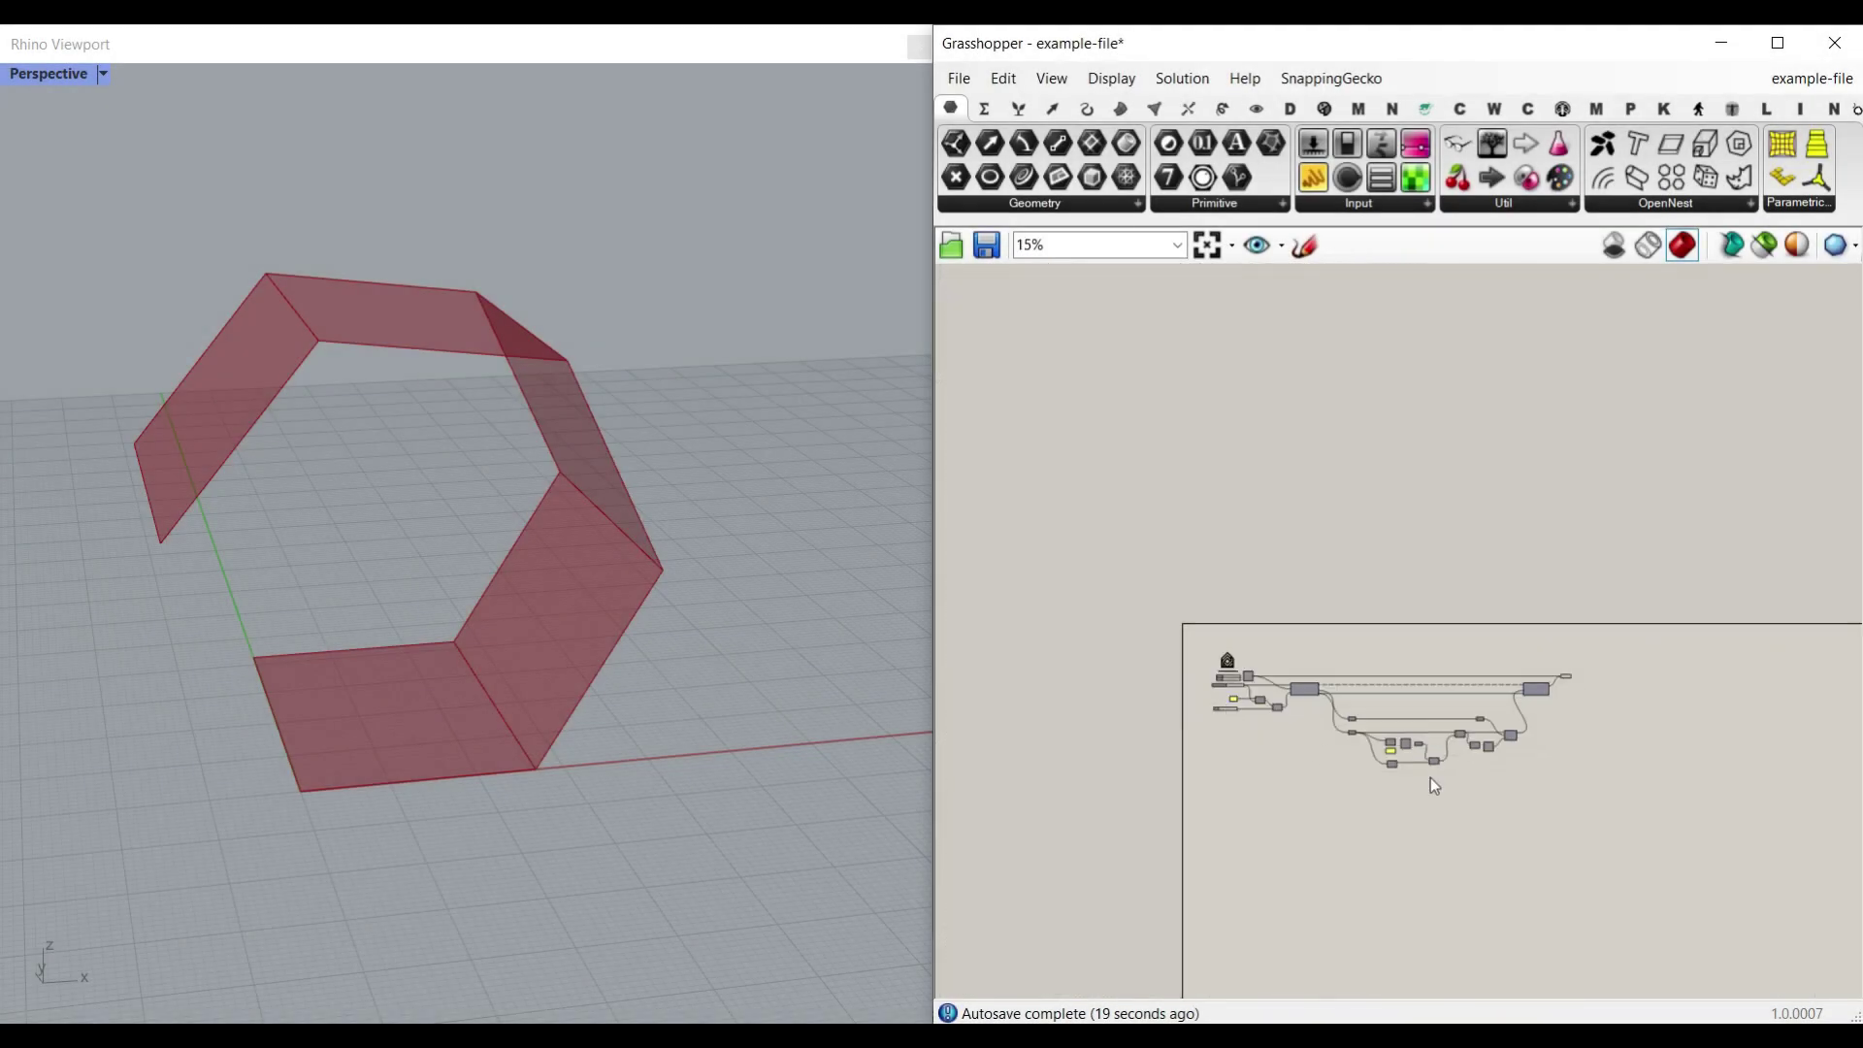
pyautogui.moveTo(1640, 842); pyautogui.dragTo(1208, 640)
pyautogui.rightClick(1354, 584)
pyautogui.click(1373, 621)
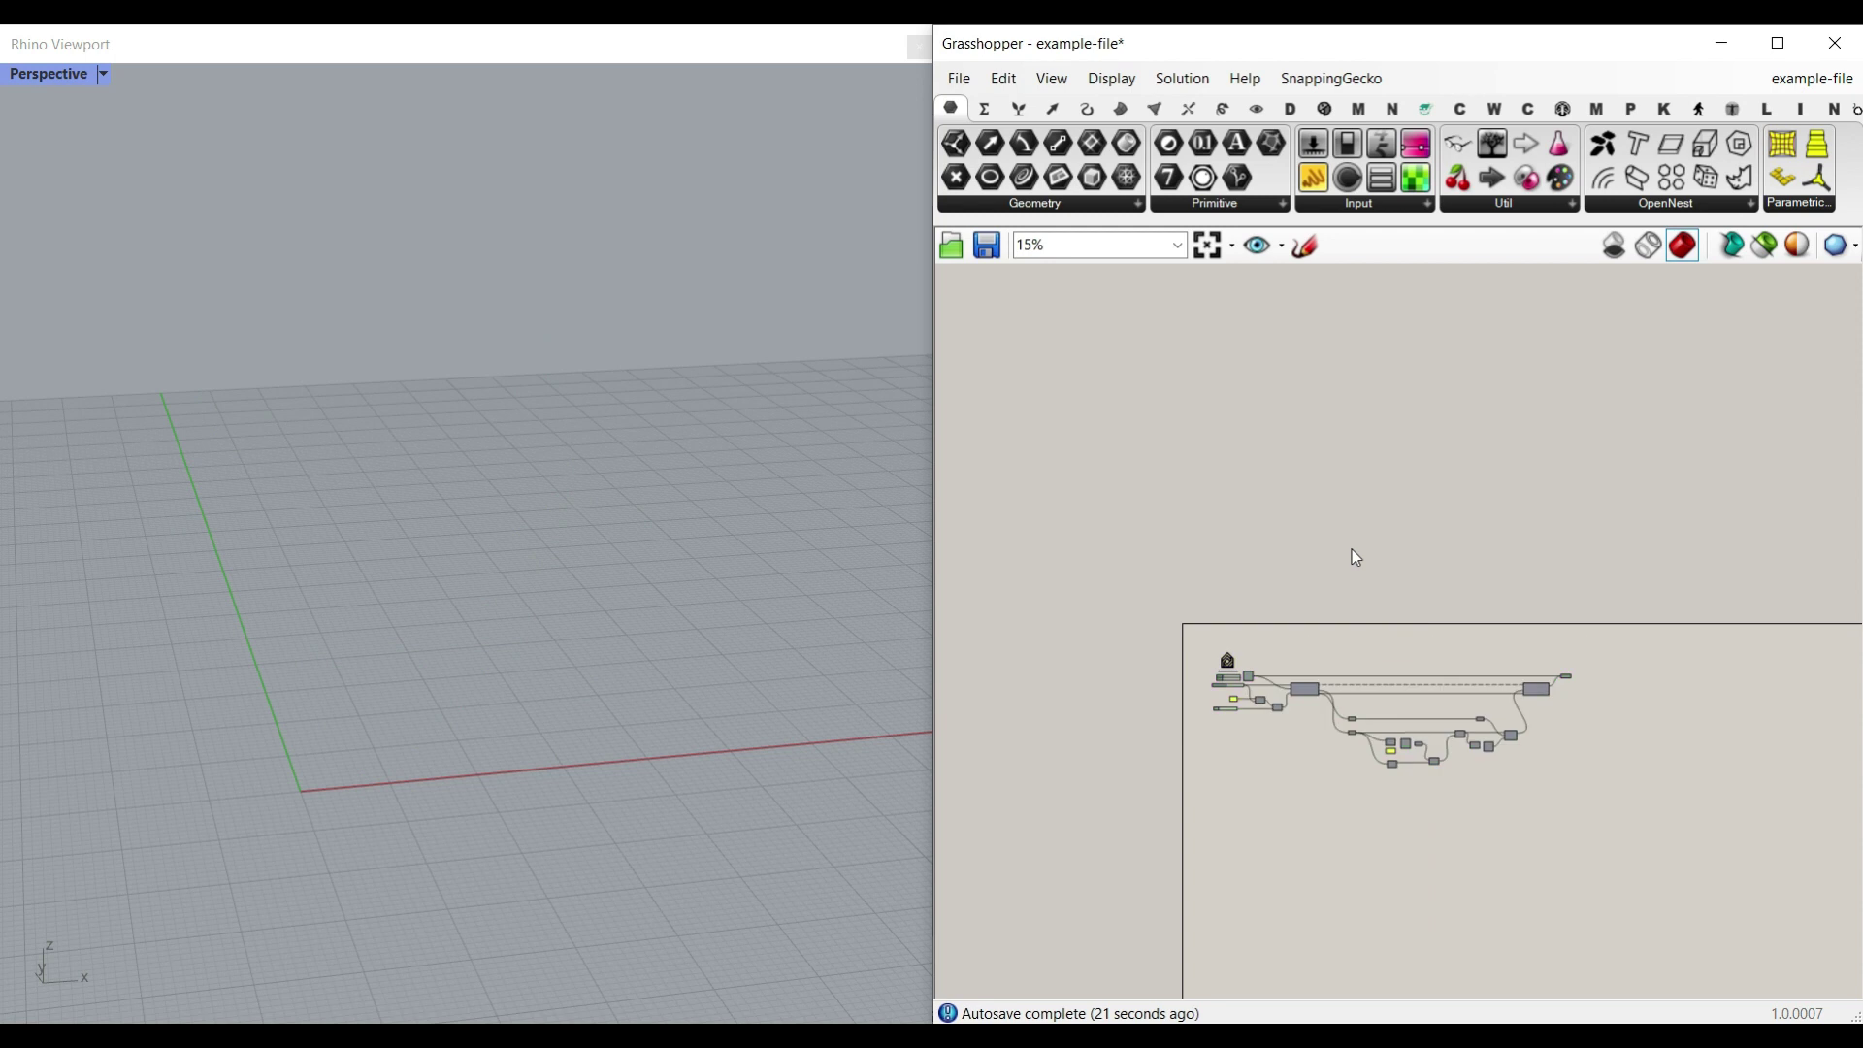
# - Turn on the preview of the Plane Surface component only
pyautogui.scroll(10, 1352, 553)
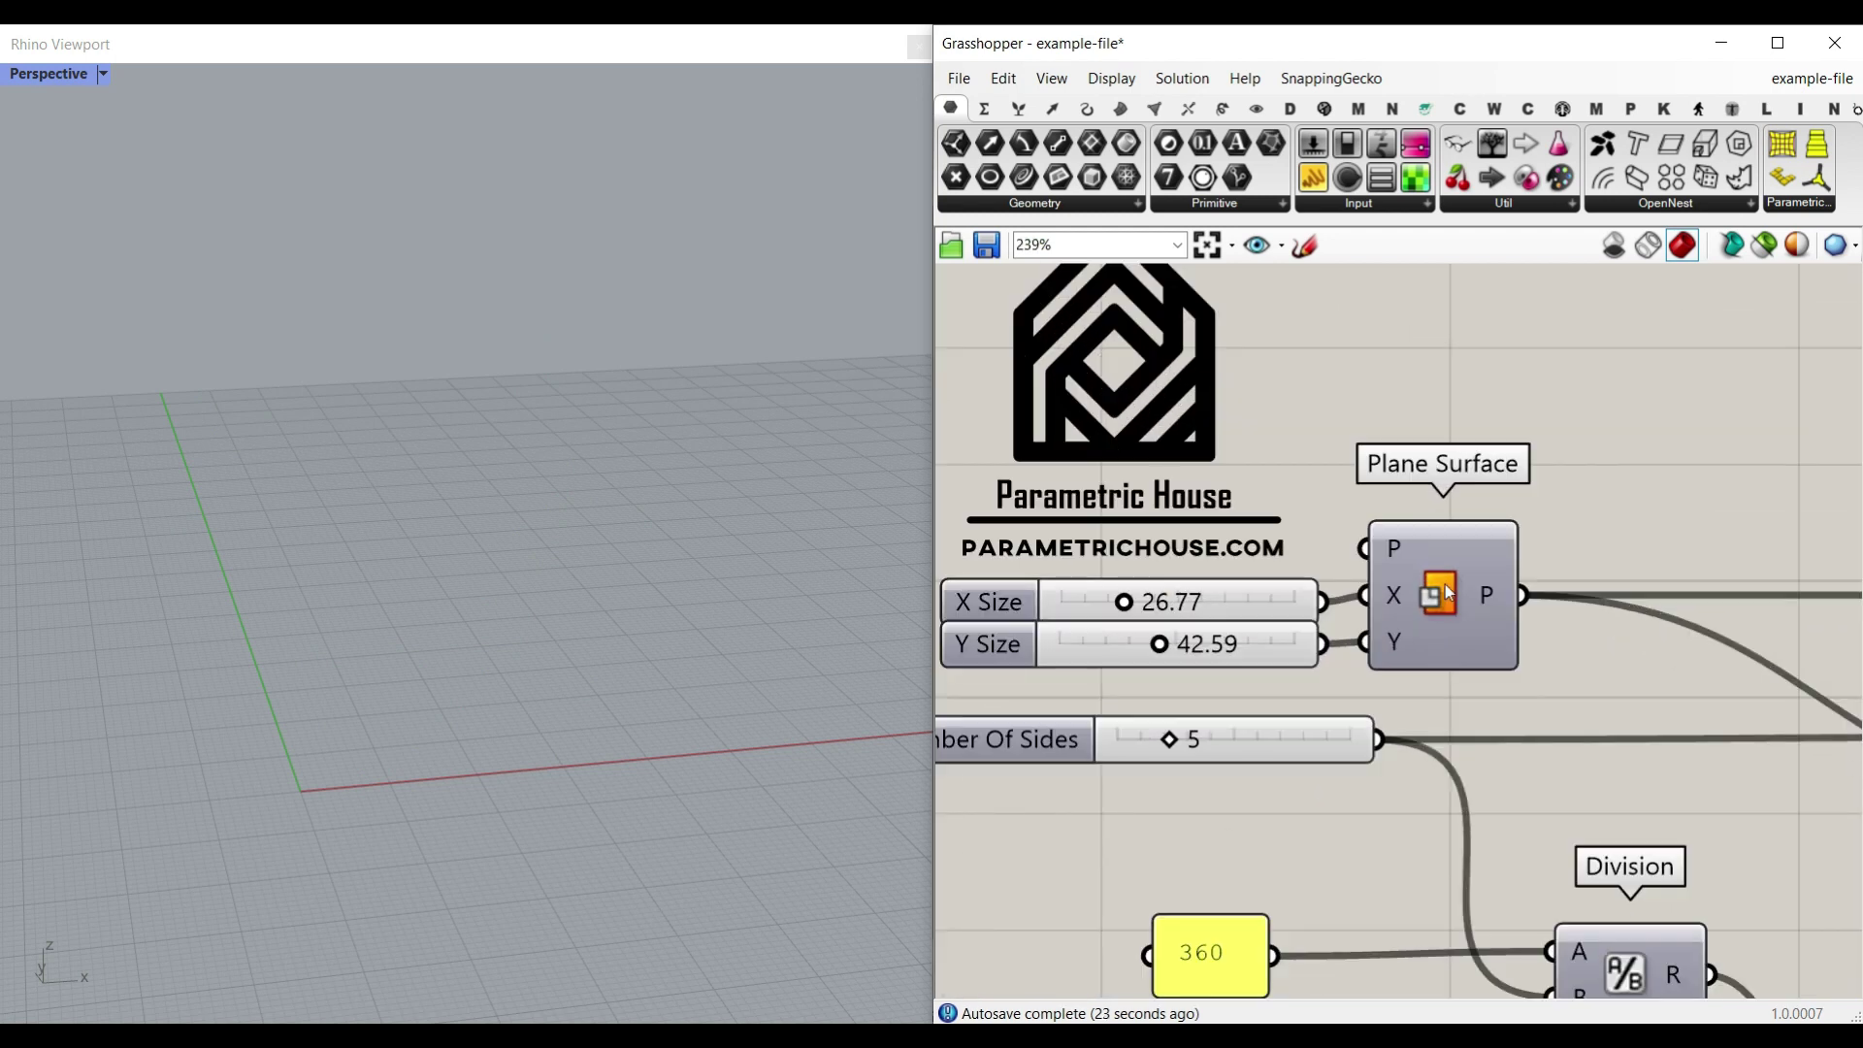
pyautogui.rightClick(1446, 585)
pyautogui.click(1494, 626)
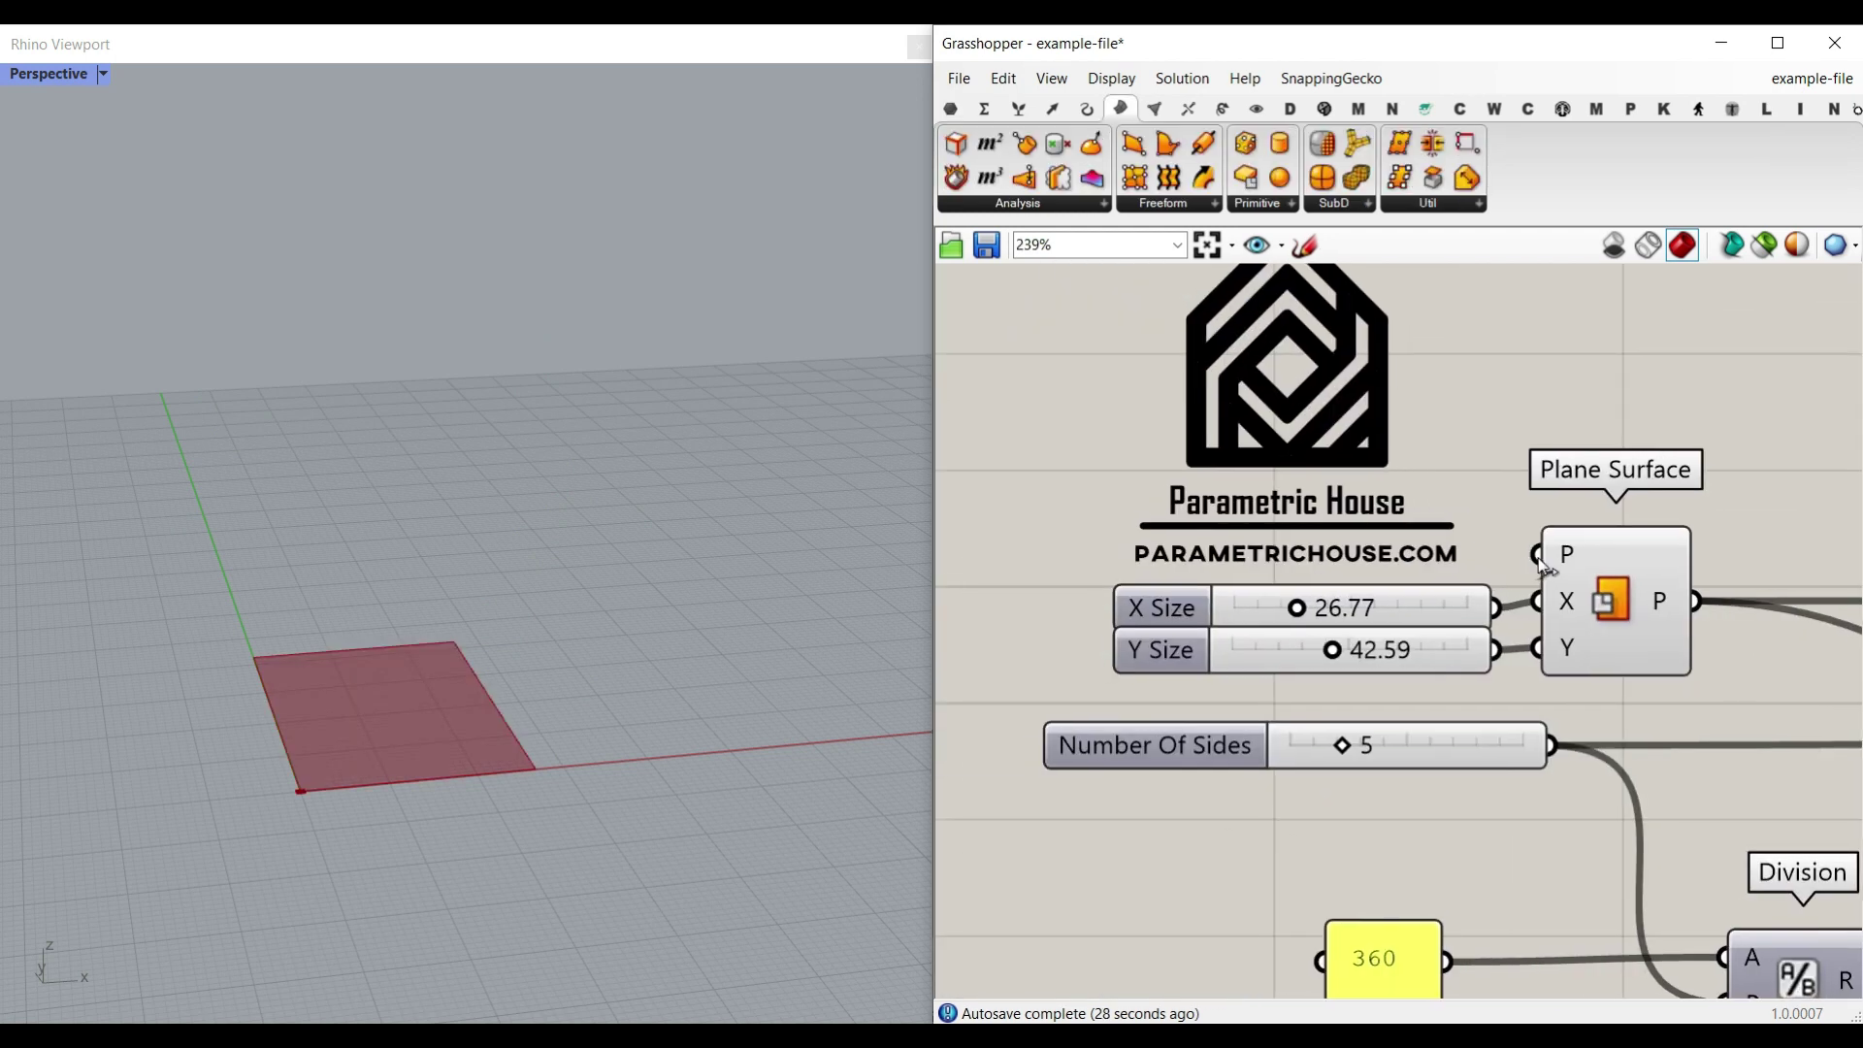
# - Check the Plane Surface's base plane input and reduce its X Size and Y Size
pyautogui.moveTo(1567, 553)
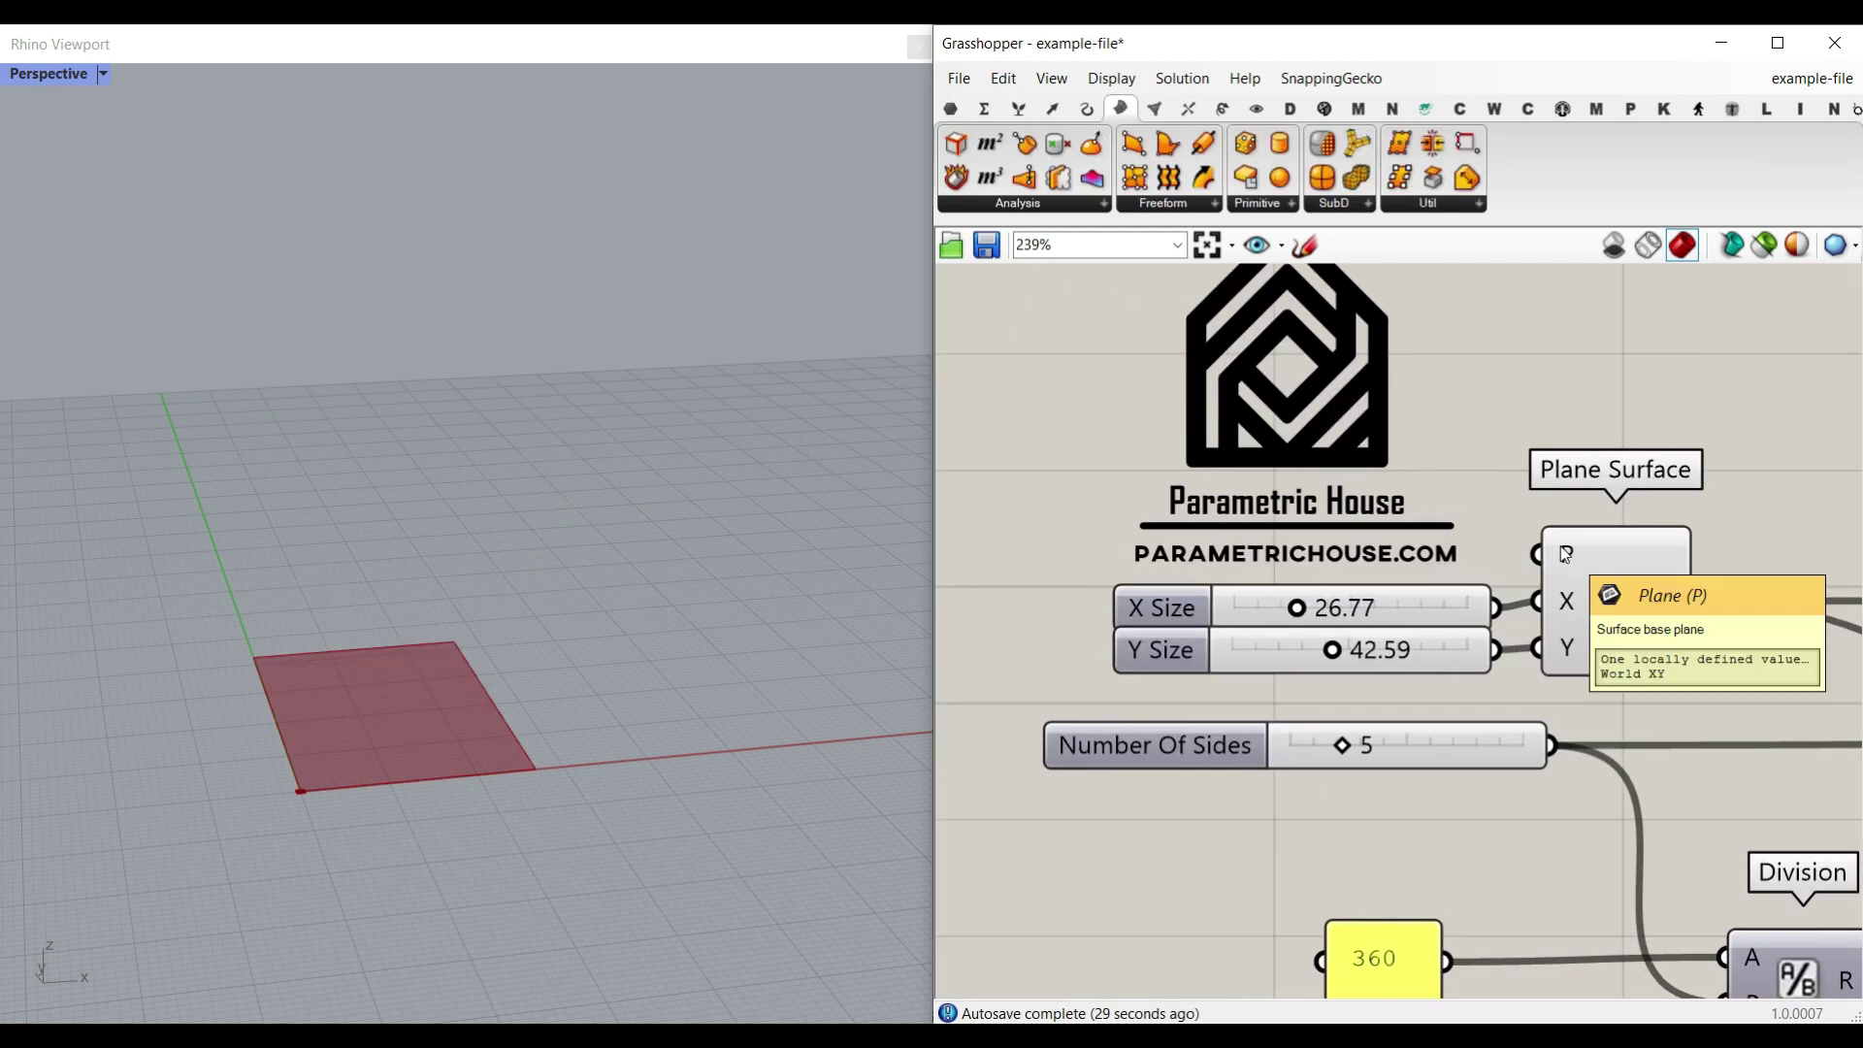
pyautogui.scroll(5, 611, 645)
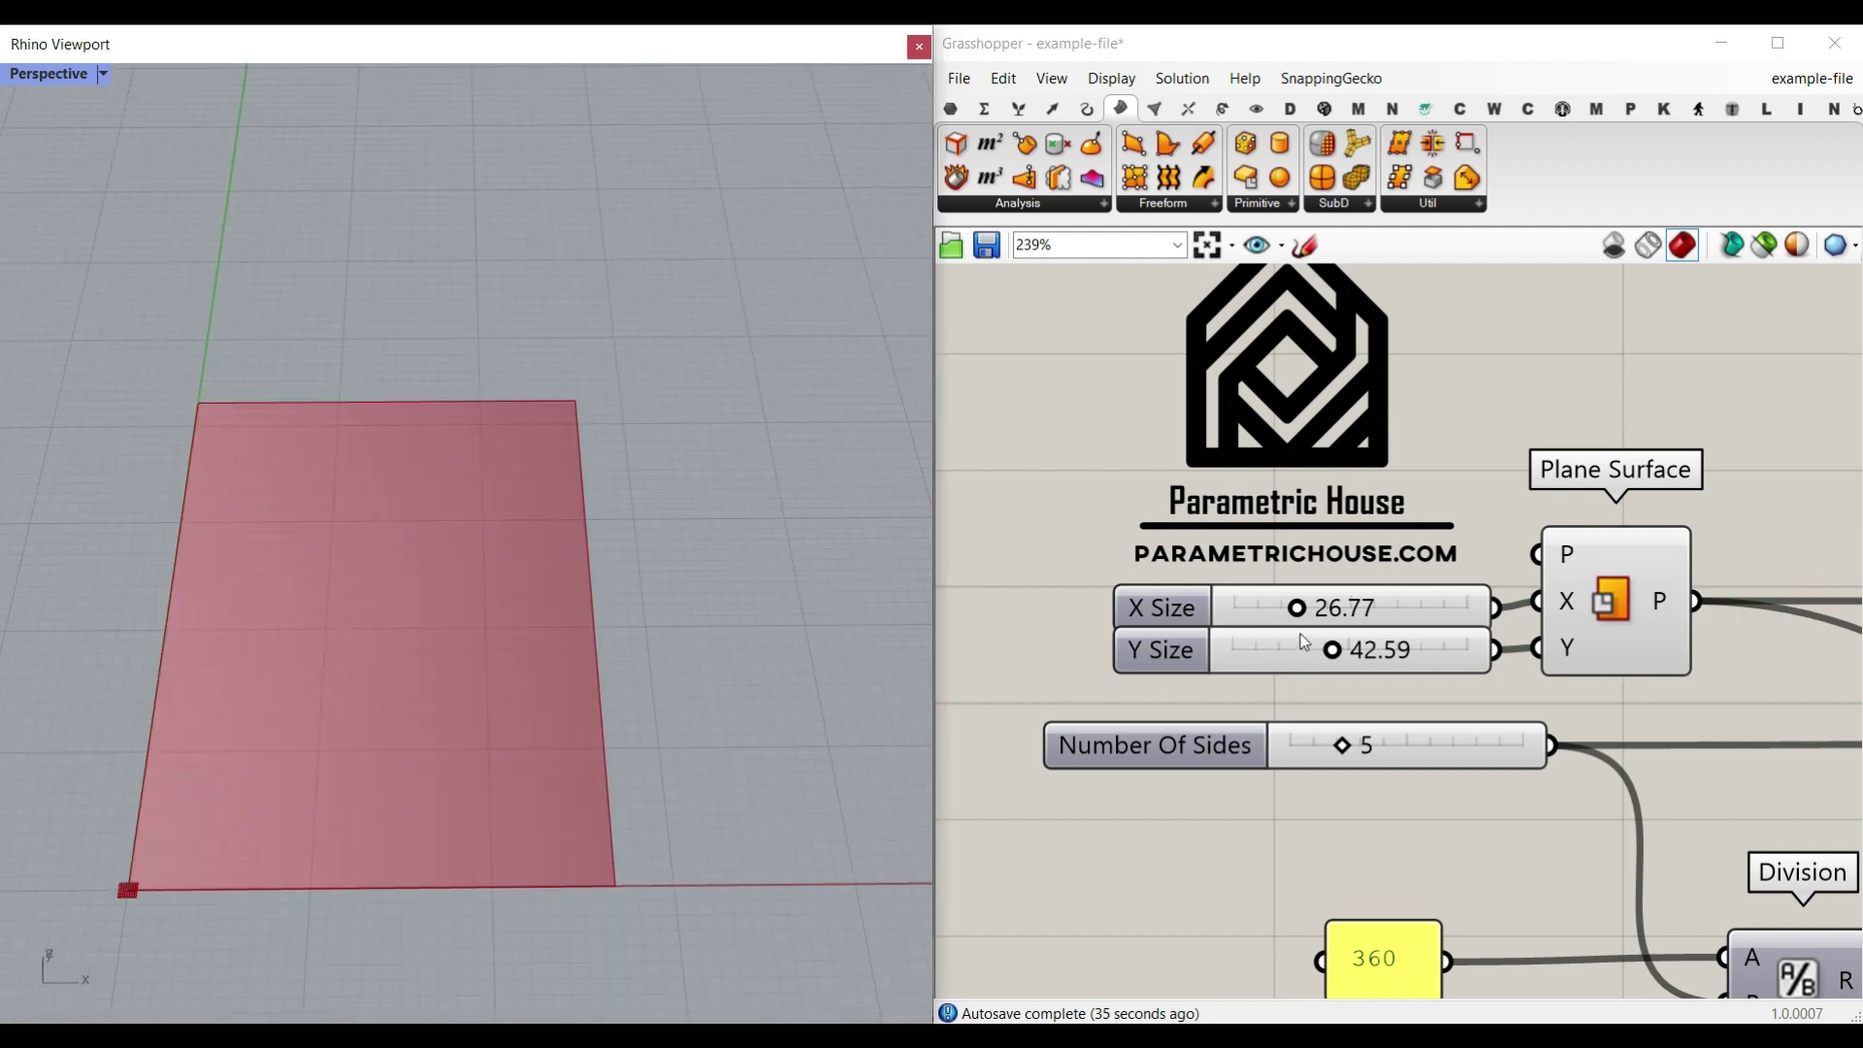
pyautogui.moveTo(1297, 608); pyautogui.dragTo(1339, 650)
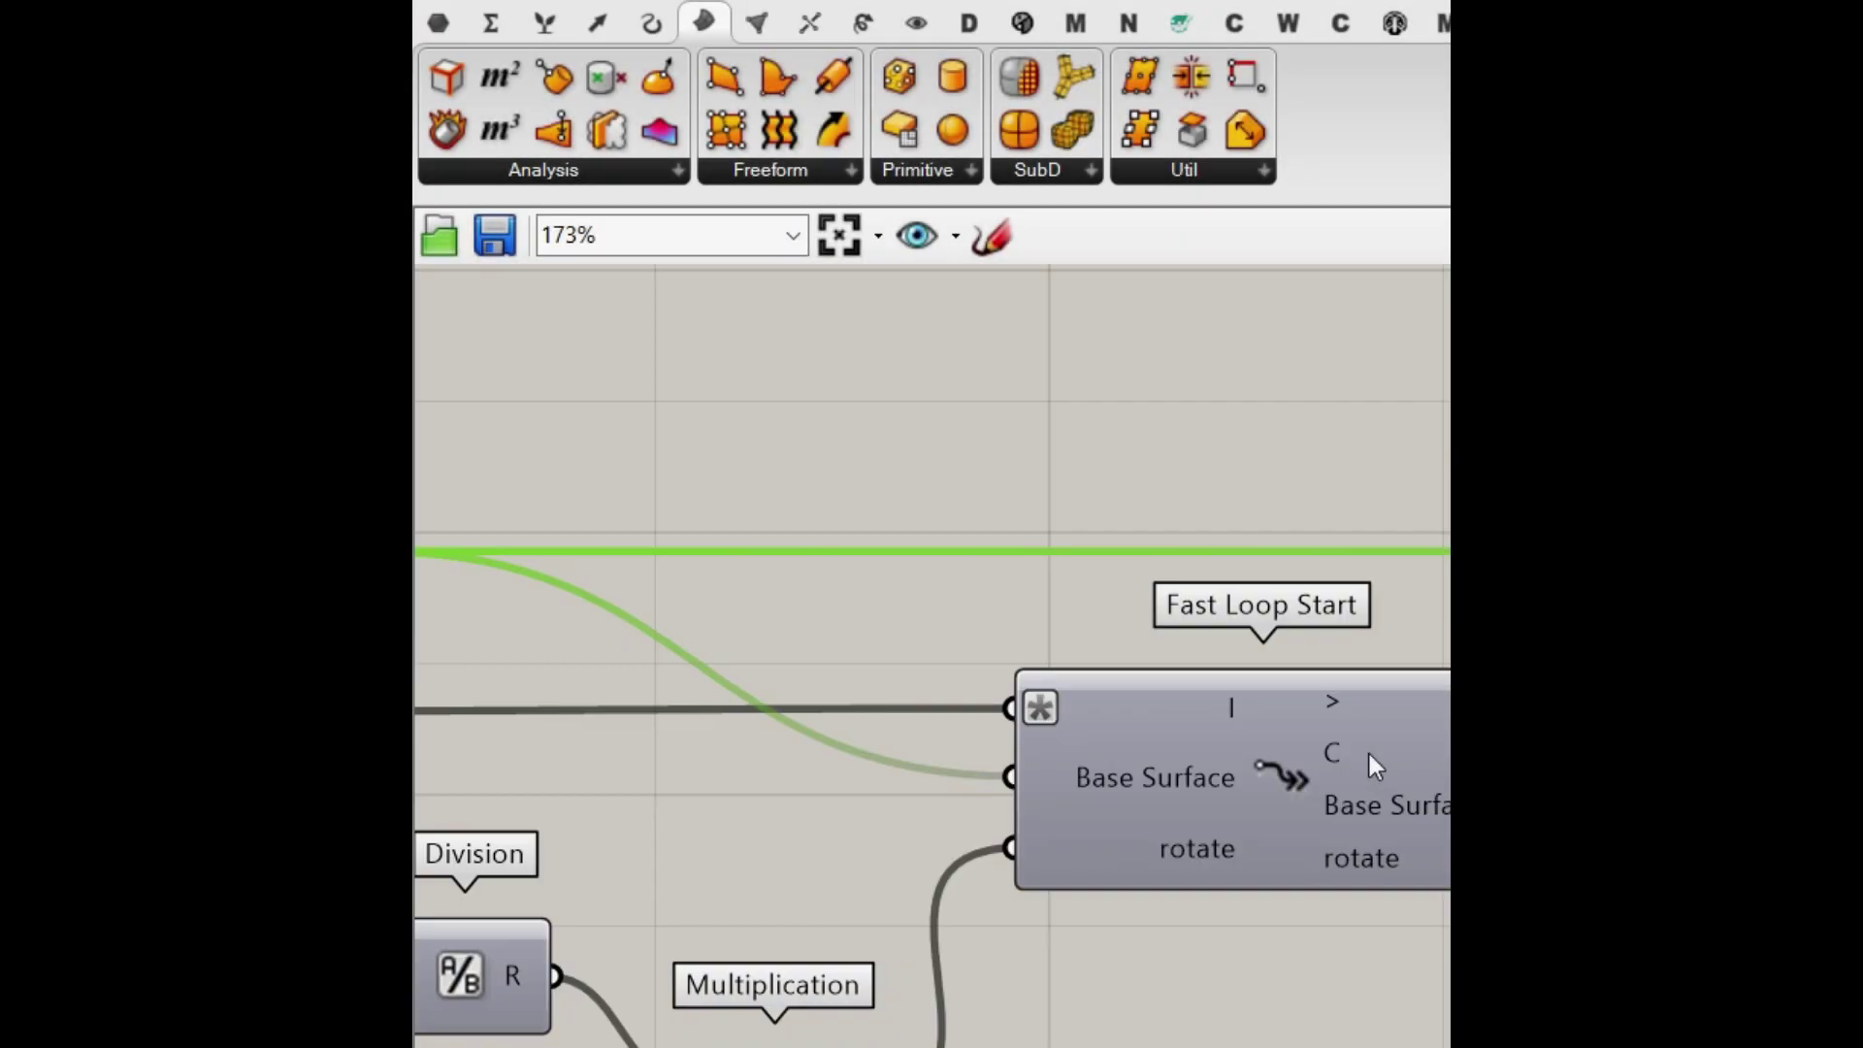
# - Examine the Fast Loop Start component and locate it among the Fast loop components
pyautogui.scroll(2, 1372, 761)
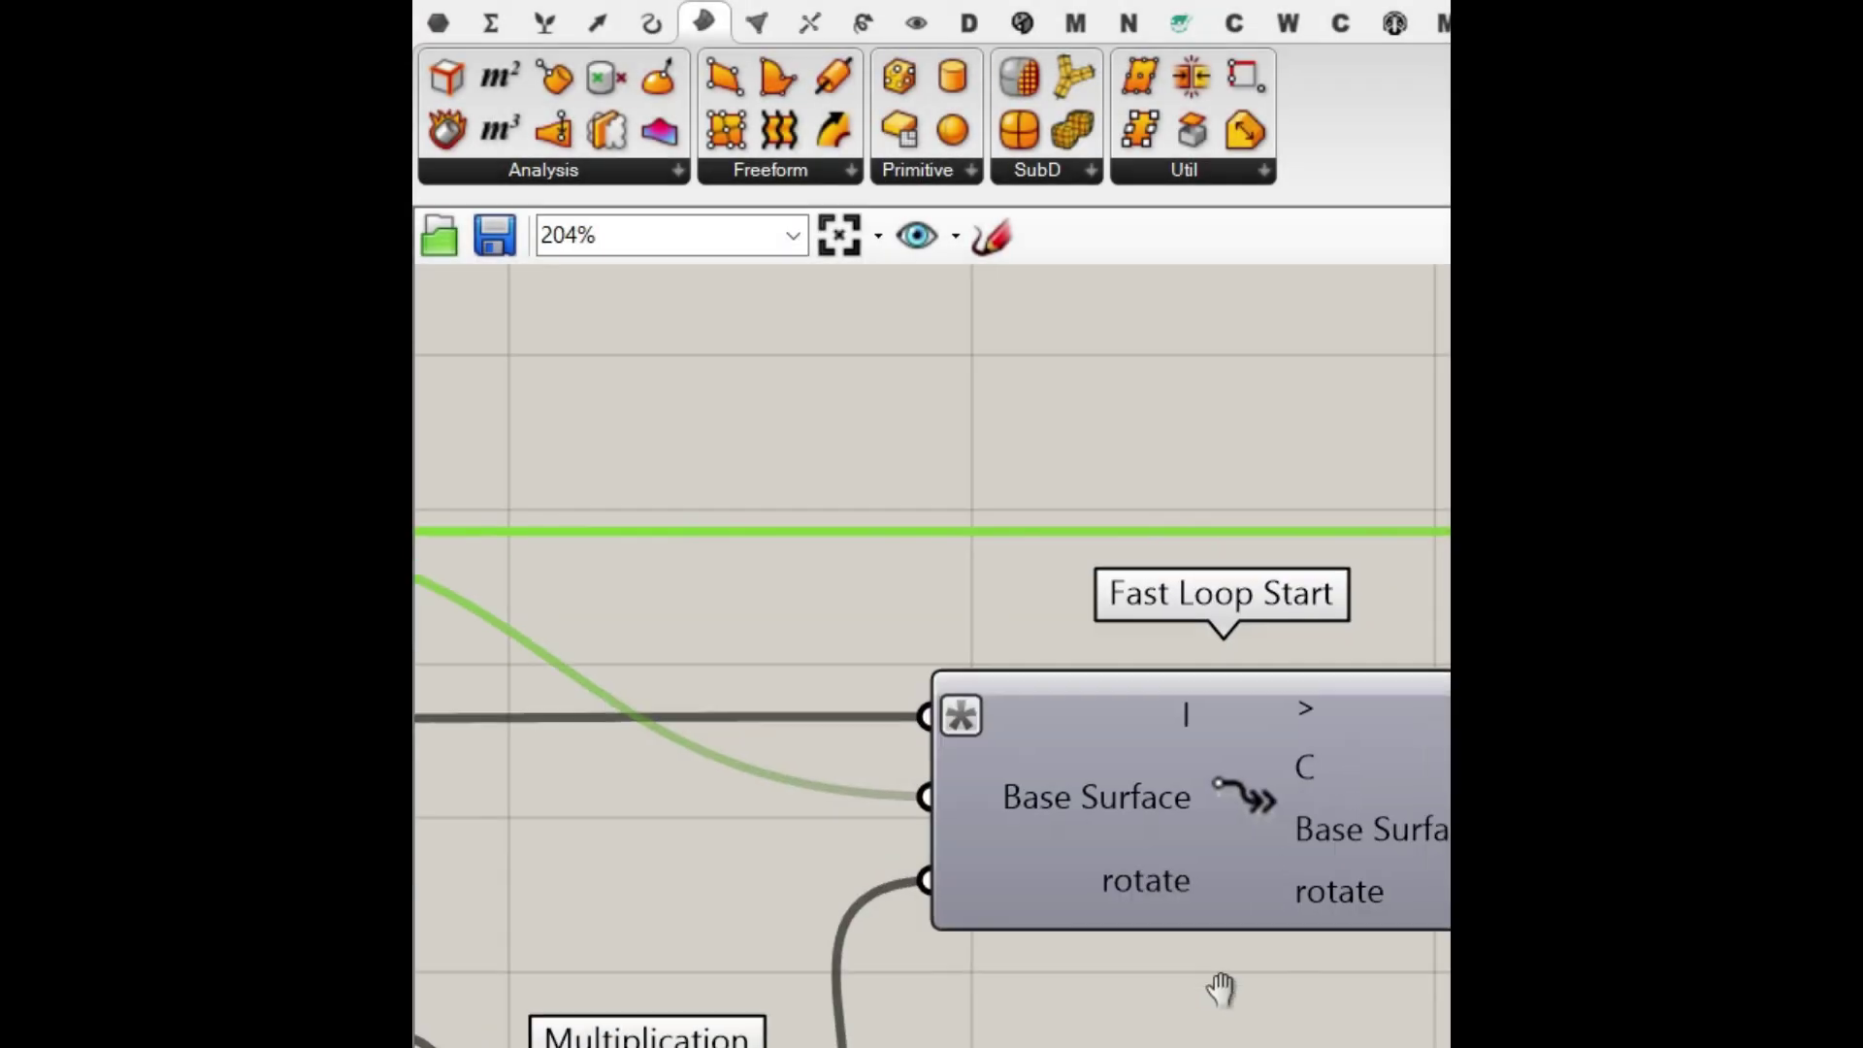
pyautogui.moveTo(1219, 986); pyautogui.dragTo(1092, 1047, button='right')
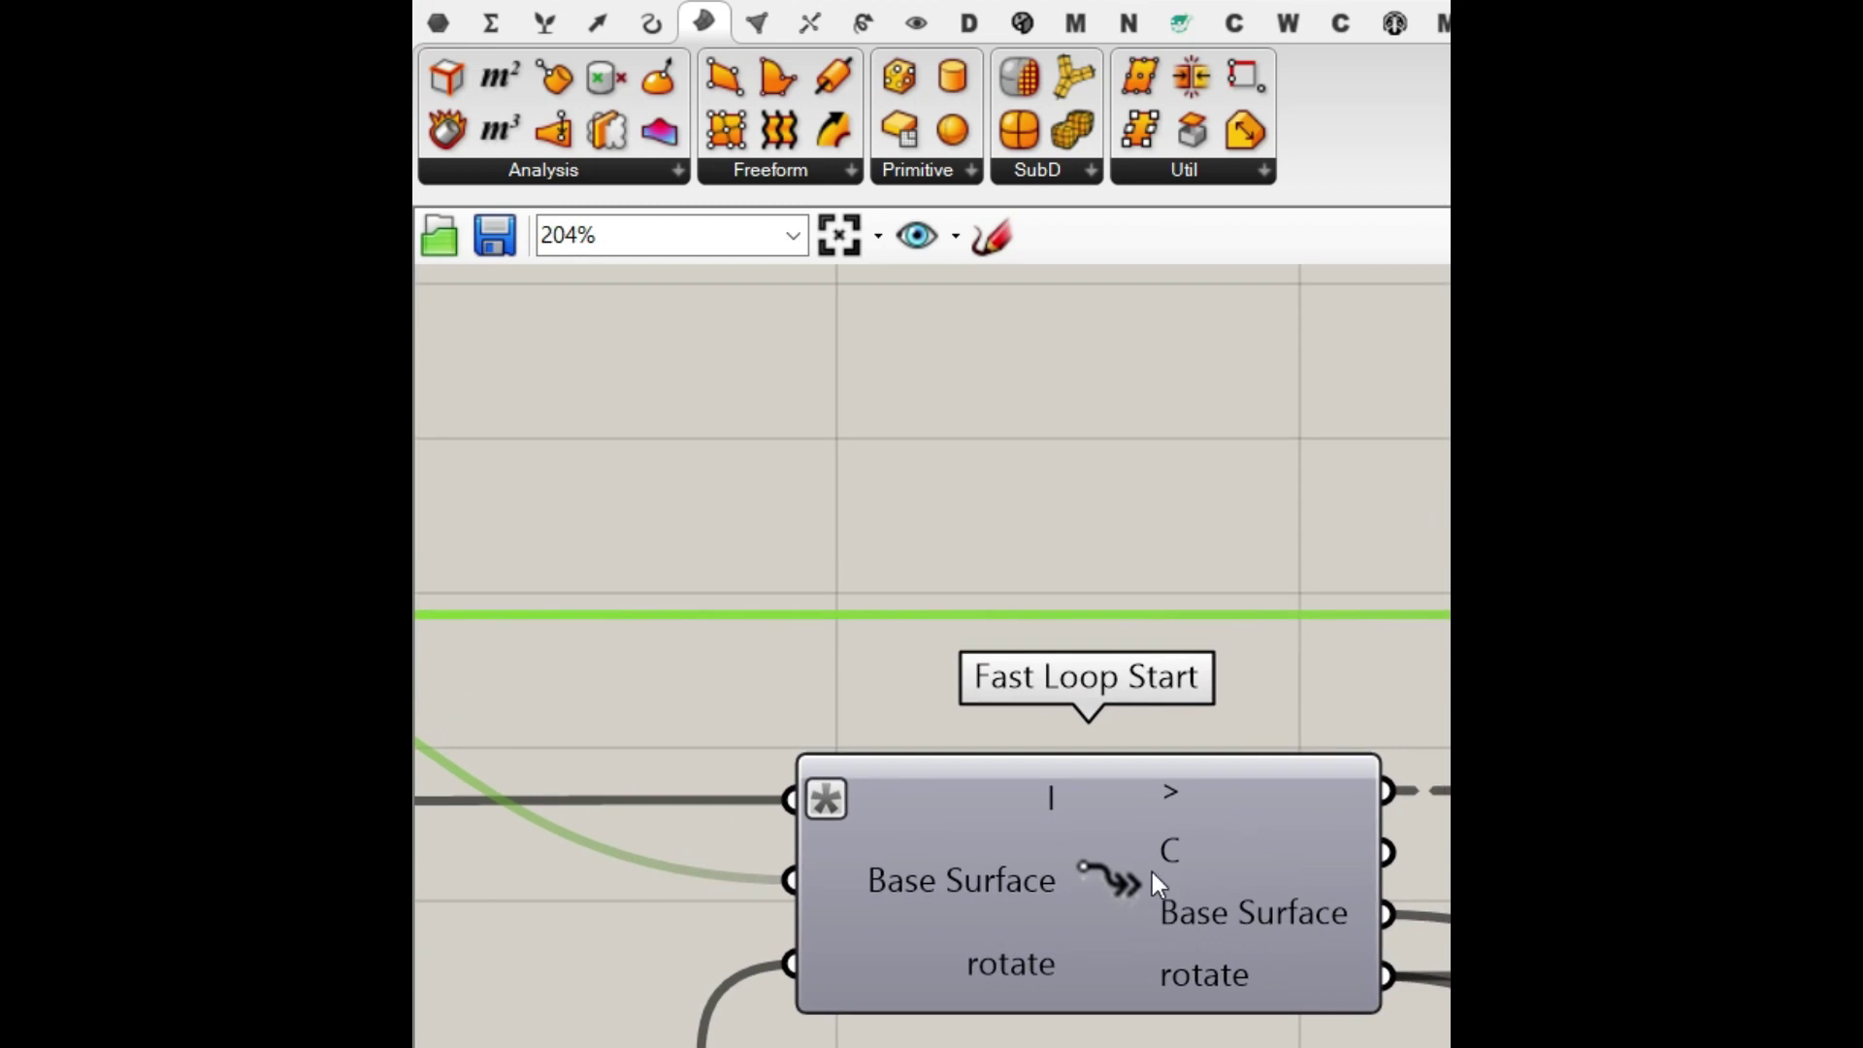
pyautogui.keyDown('ctrl'); pyautogui.keyDown('alt'); pyautogui.click(1125, 895); pyautogui.keyUp('alt'); pyautogui.keyUp('ctrl')
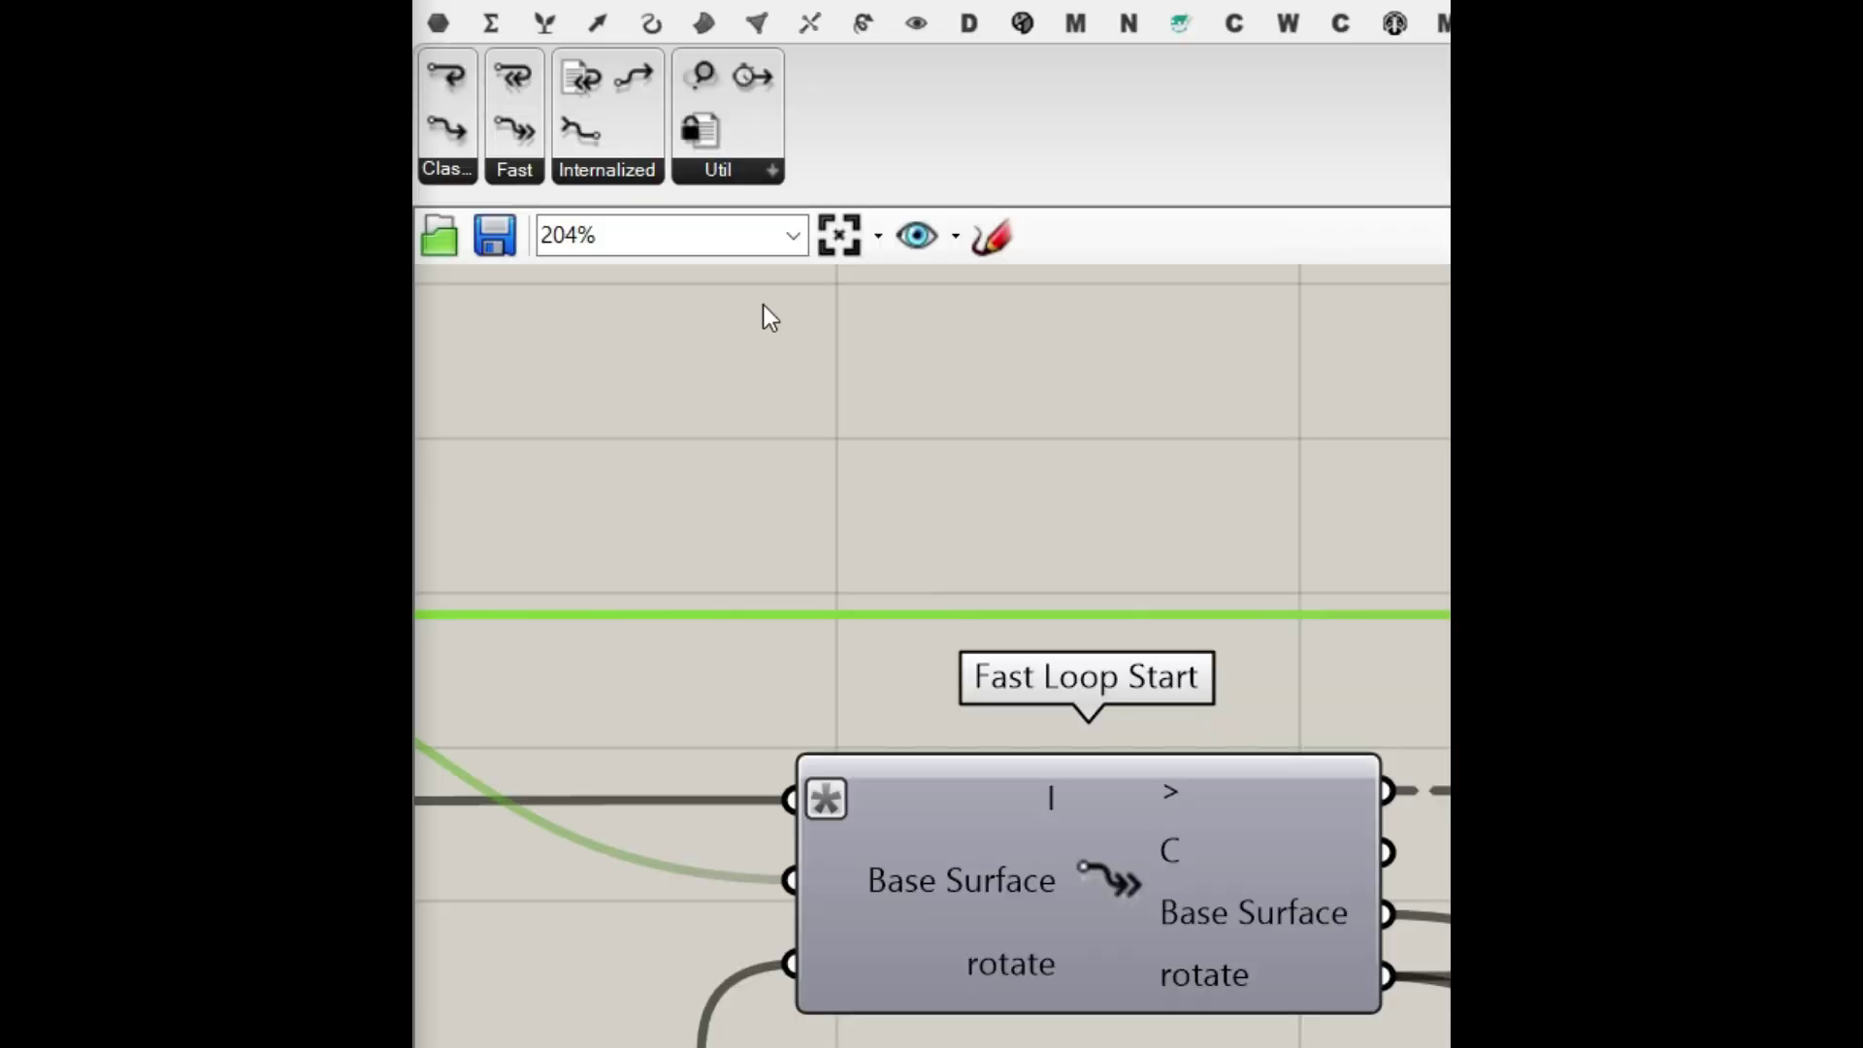
pyautogui.click(512, 169)
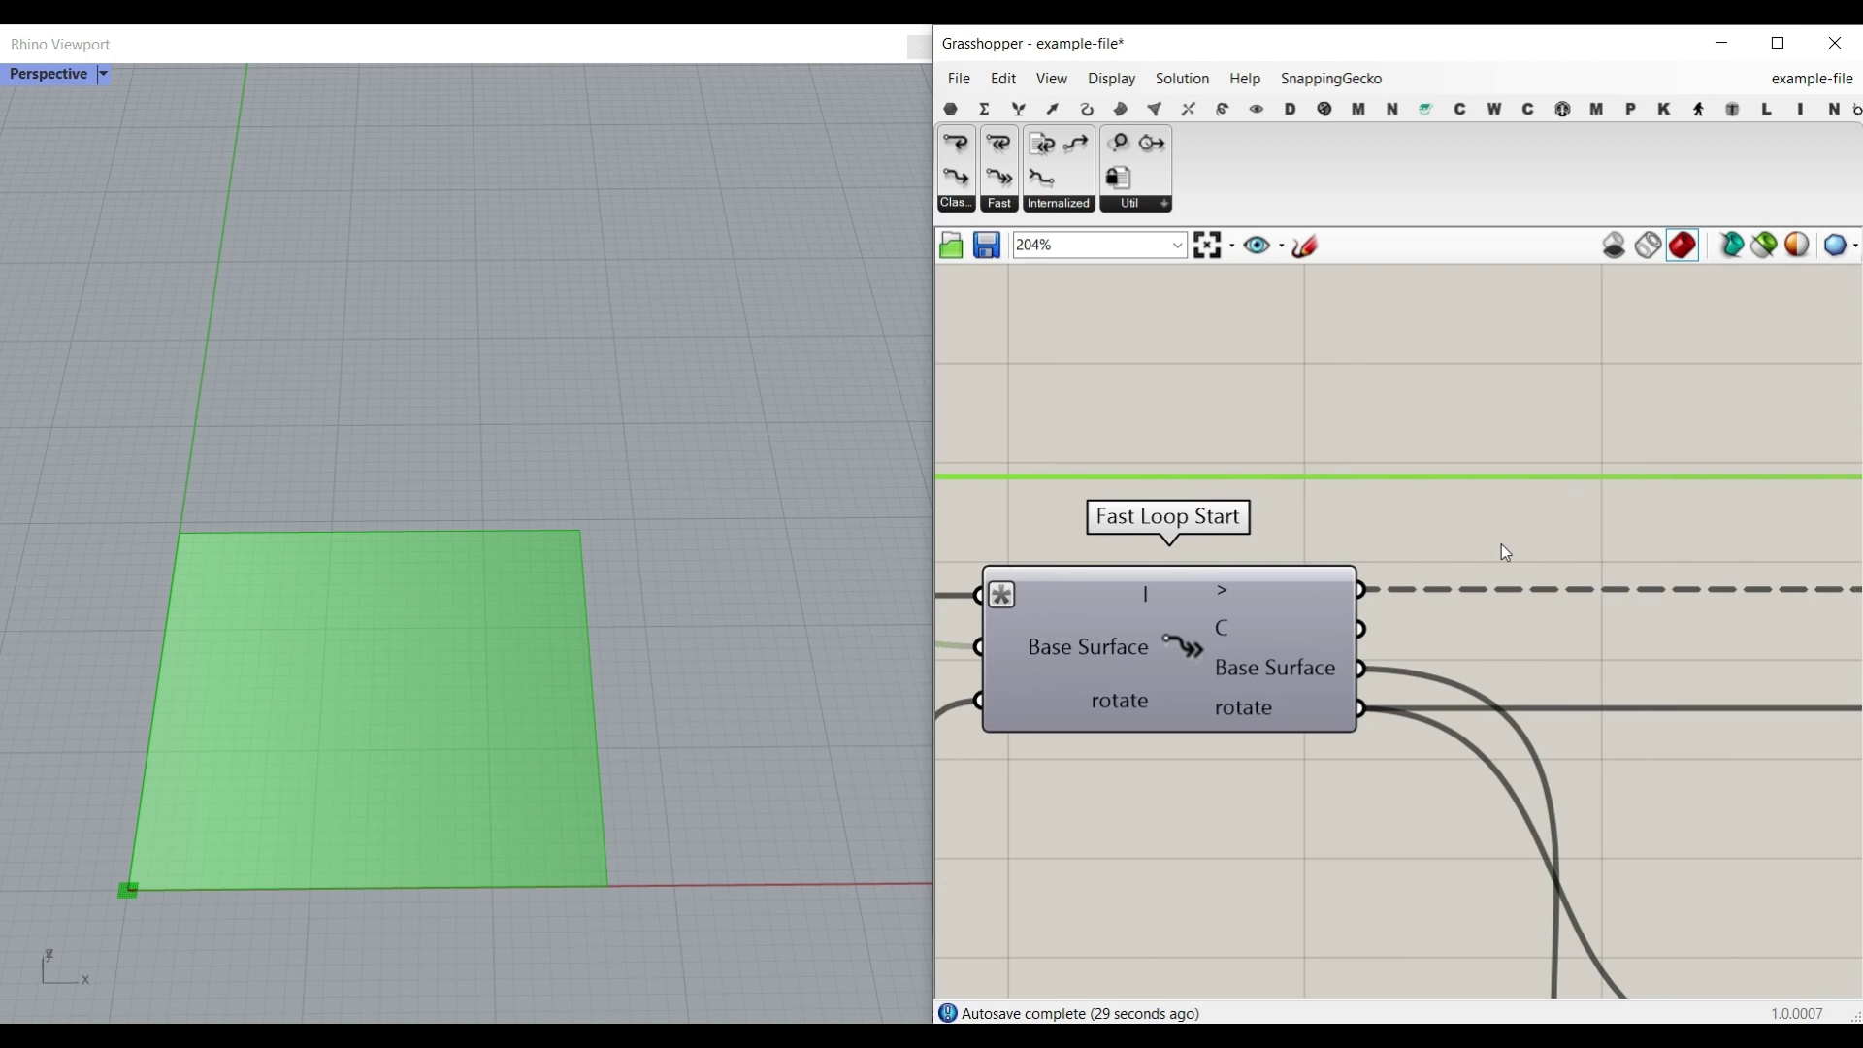
# - Trace the wires from Fast Loop Start to Fast Loop End, and examine the loop's Base Surface and rotate inputs
pyautogui.scroll(-6, 1427, 557)
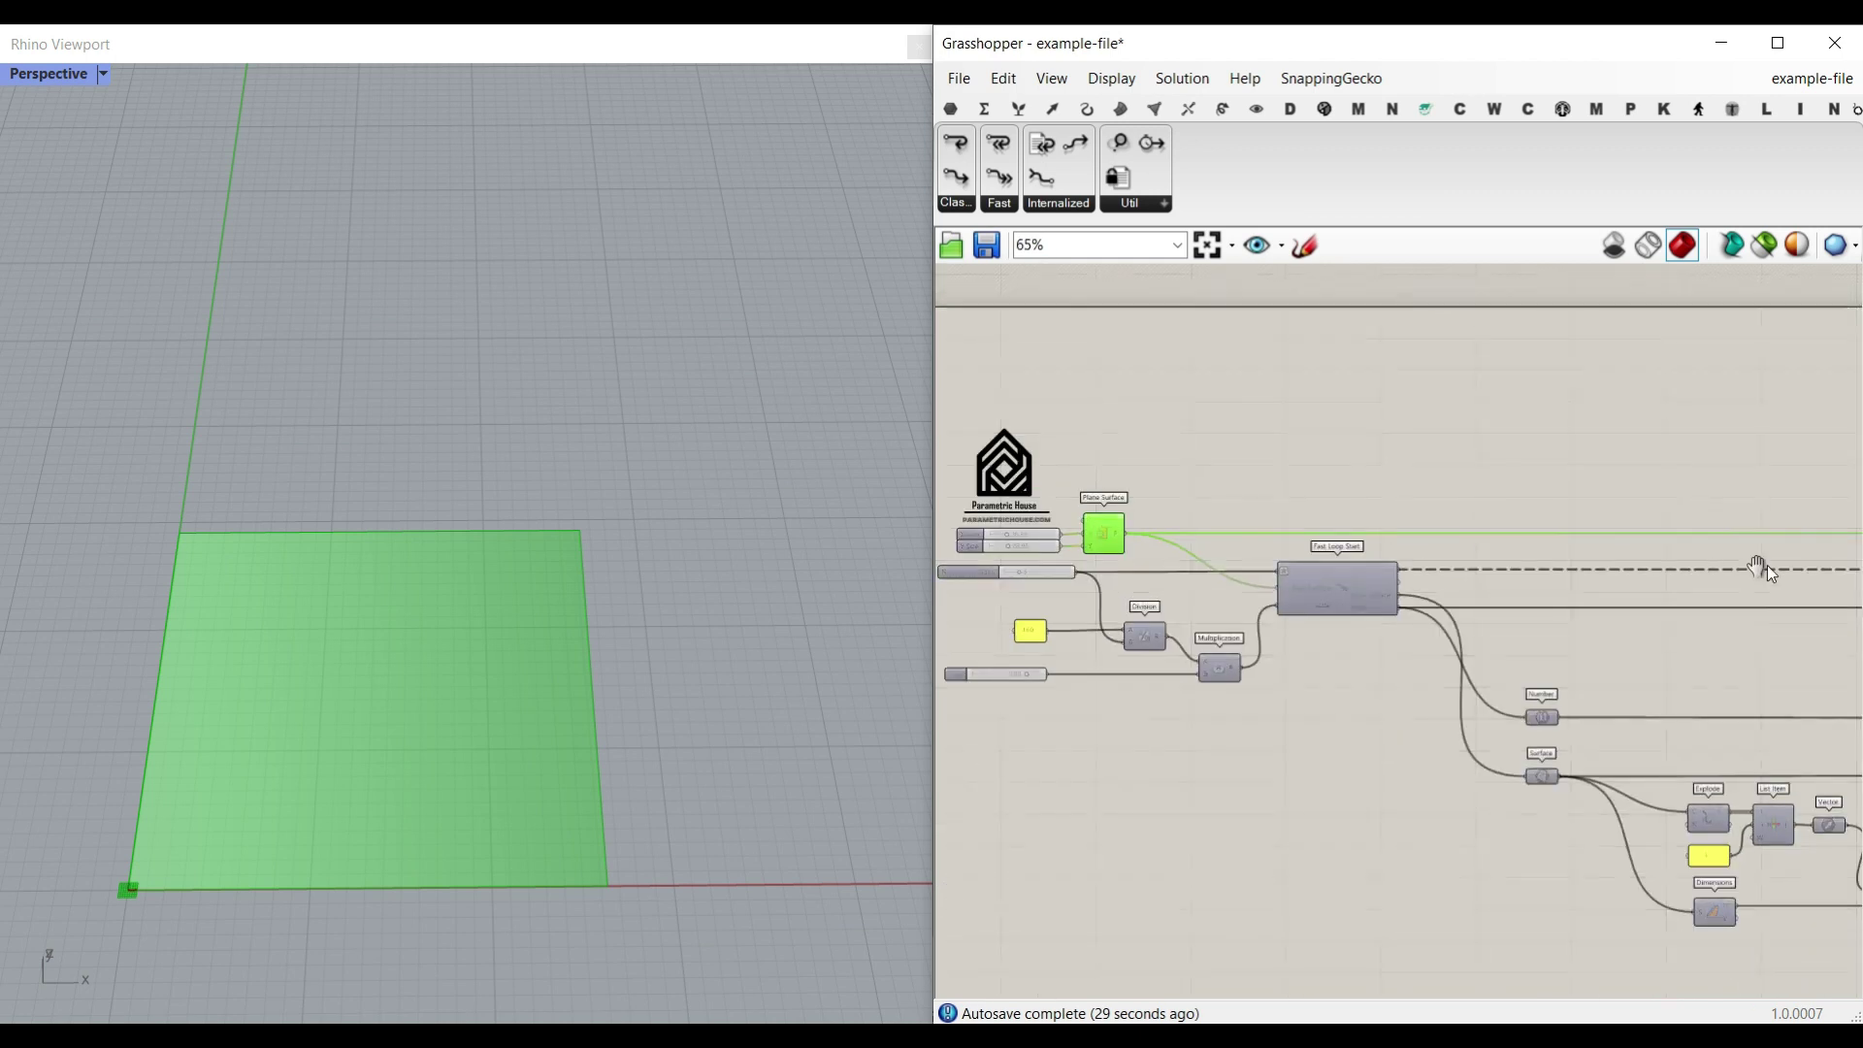
pyautogui.moveTo(1768, 565); pyautogui.dragTo(1308, 561, button='right')
pyautogui.scroll(5, 1627, 577)
pyautogui.scroll(-6, 1503, 480)
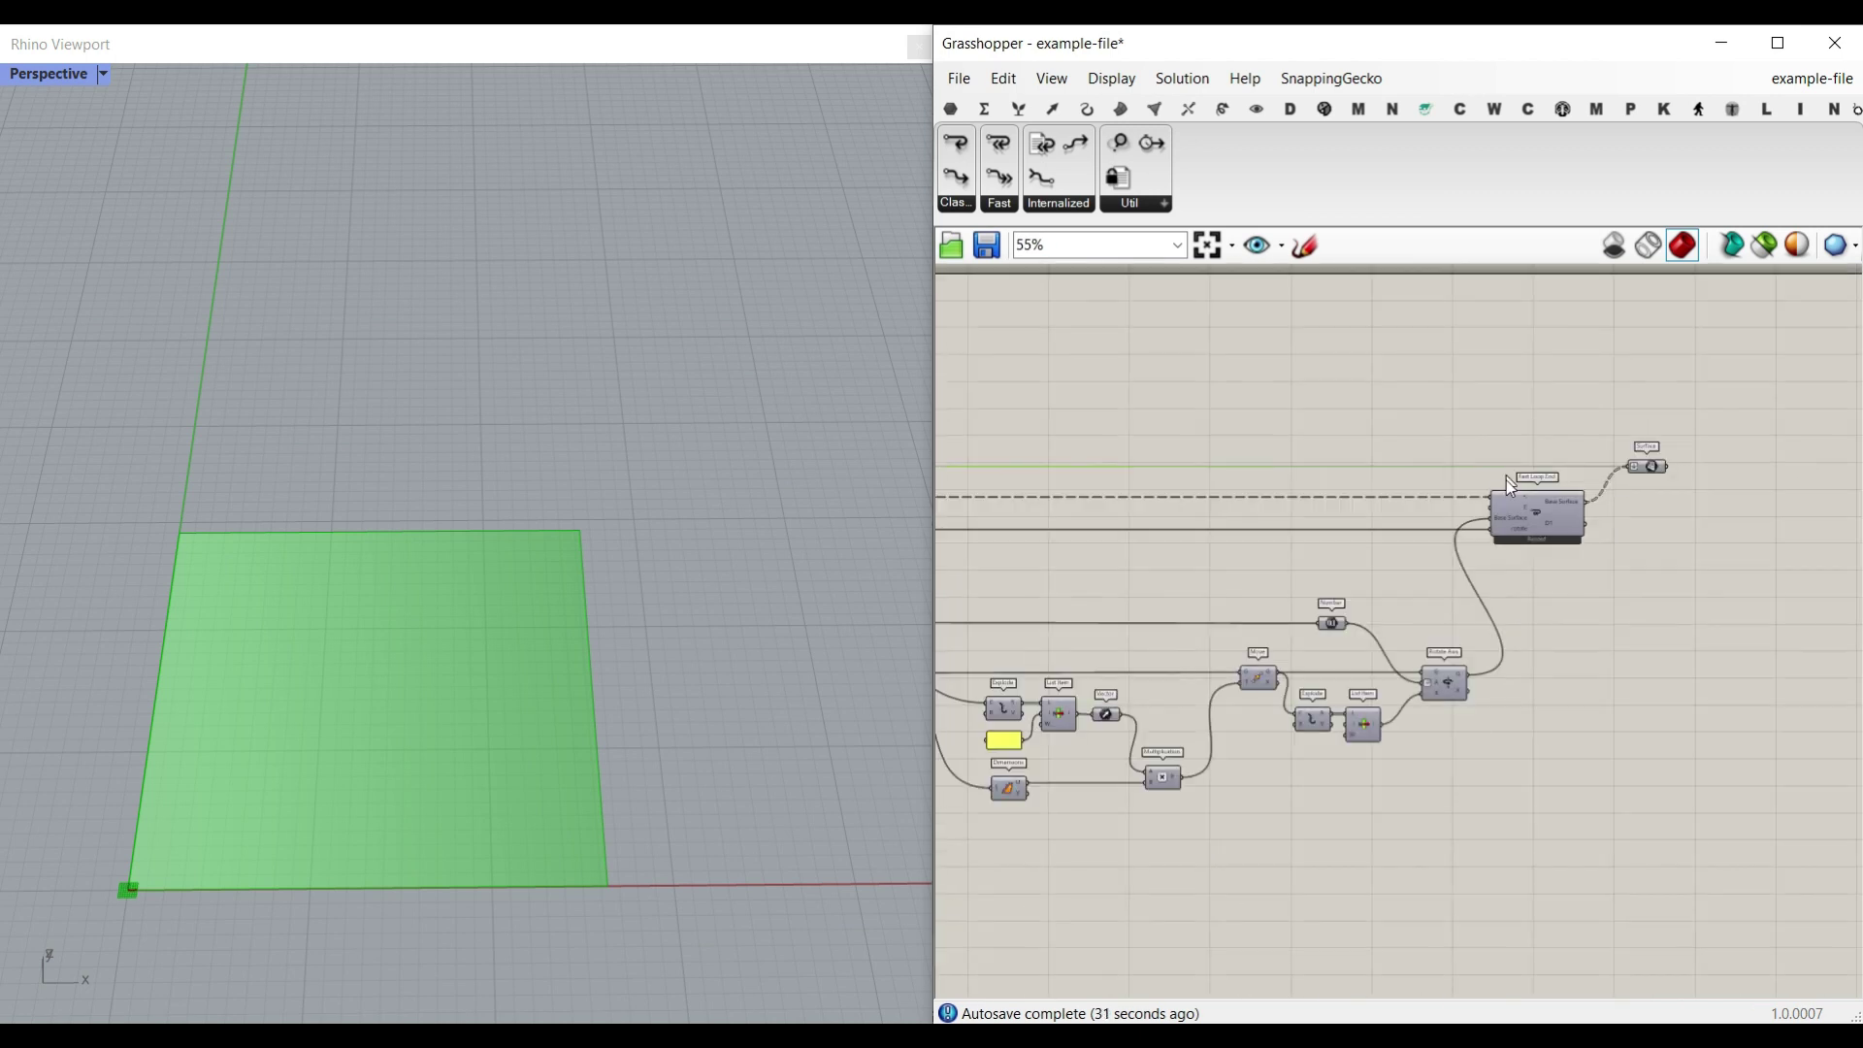
pyautogui.moveTo(1317, 632); pyautogui.dragTo(1603, 569, button='right')
pyautogui.moveTo(1189, 533); pyautogui.dragTo(1642, 549, button='right')
pyautogui.scroll(7, 1281, 480)
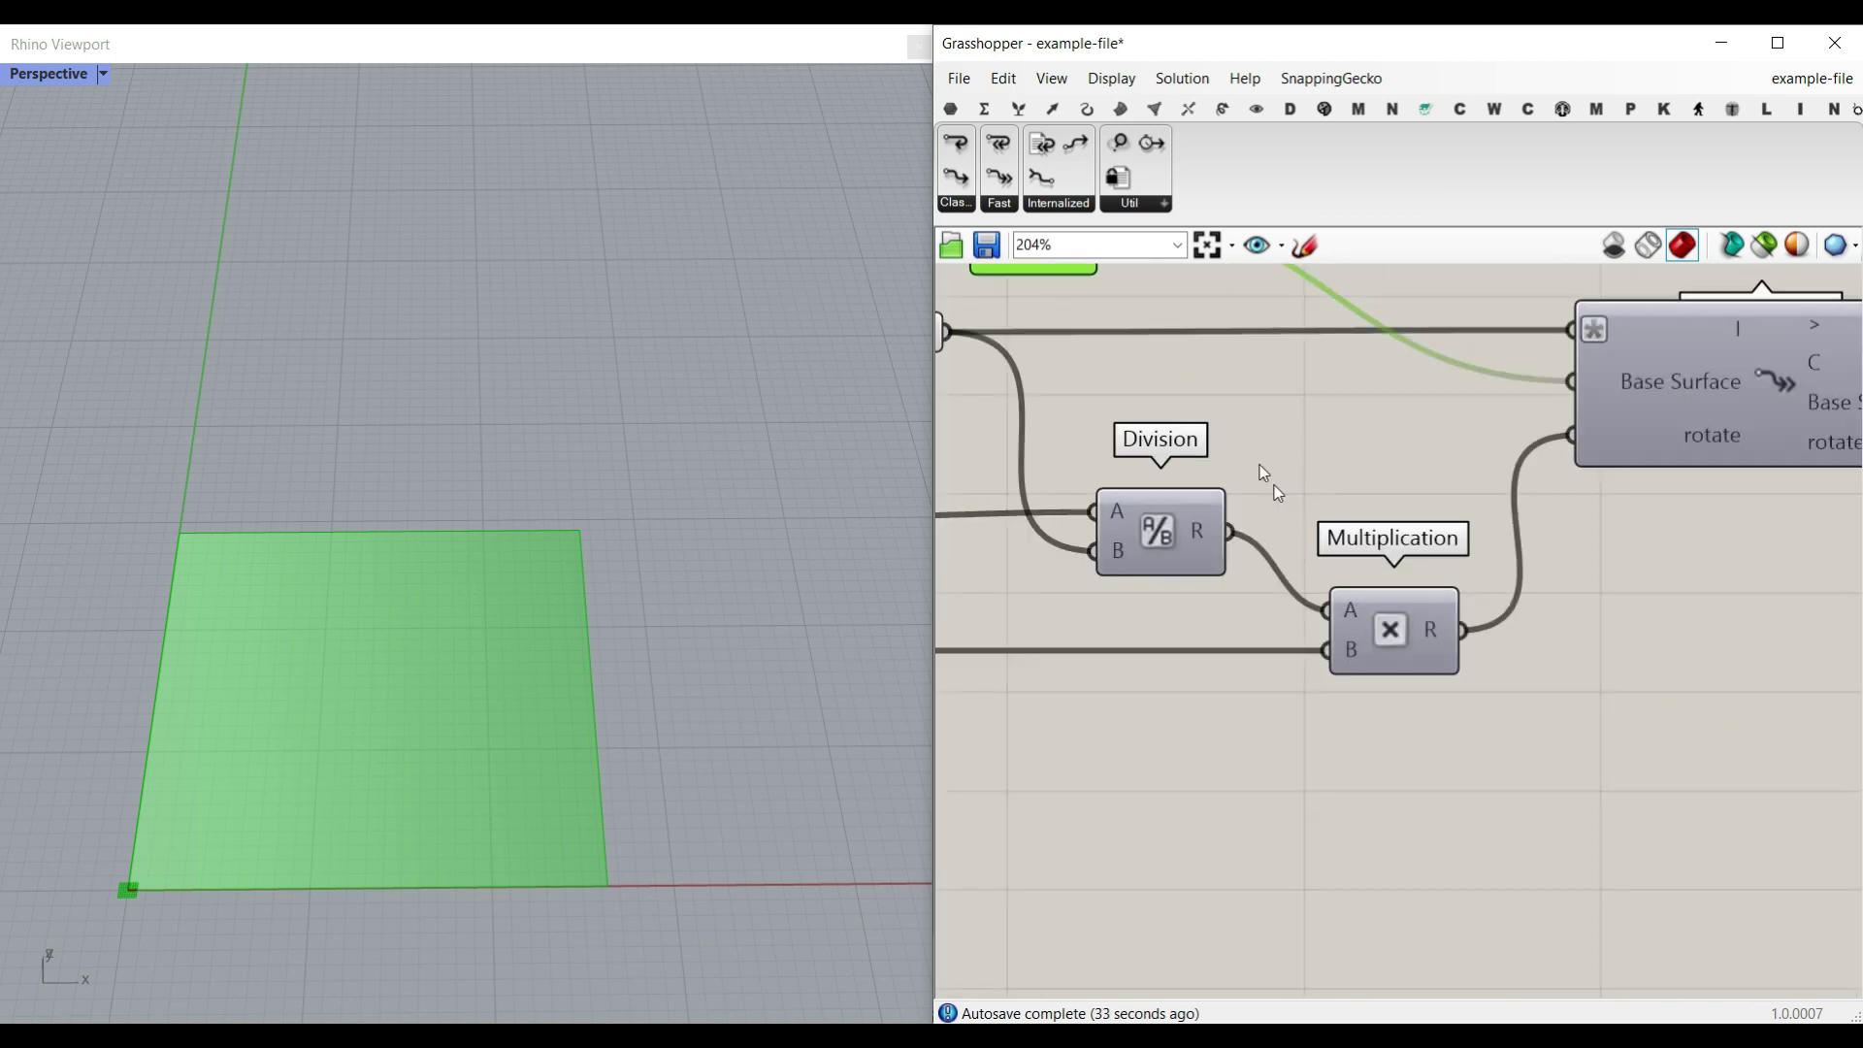
pyautogui.moveTo(1235, 464); pyautogui.dragTo(1283, 615, button='right')
pyautogui.moveTo(1512, 586); pyautogui.dragTo(1475, 586, button='right')
pyautogui.scroll(2, 1495, 582)
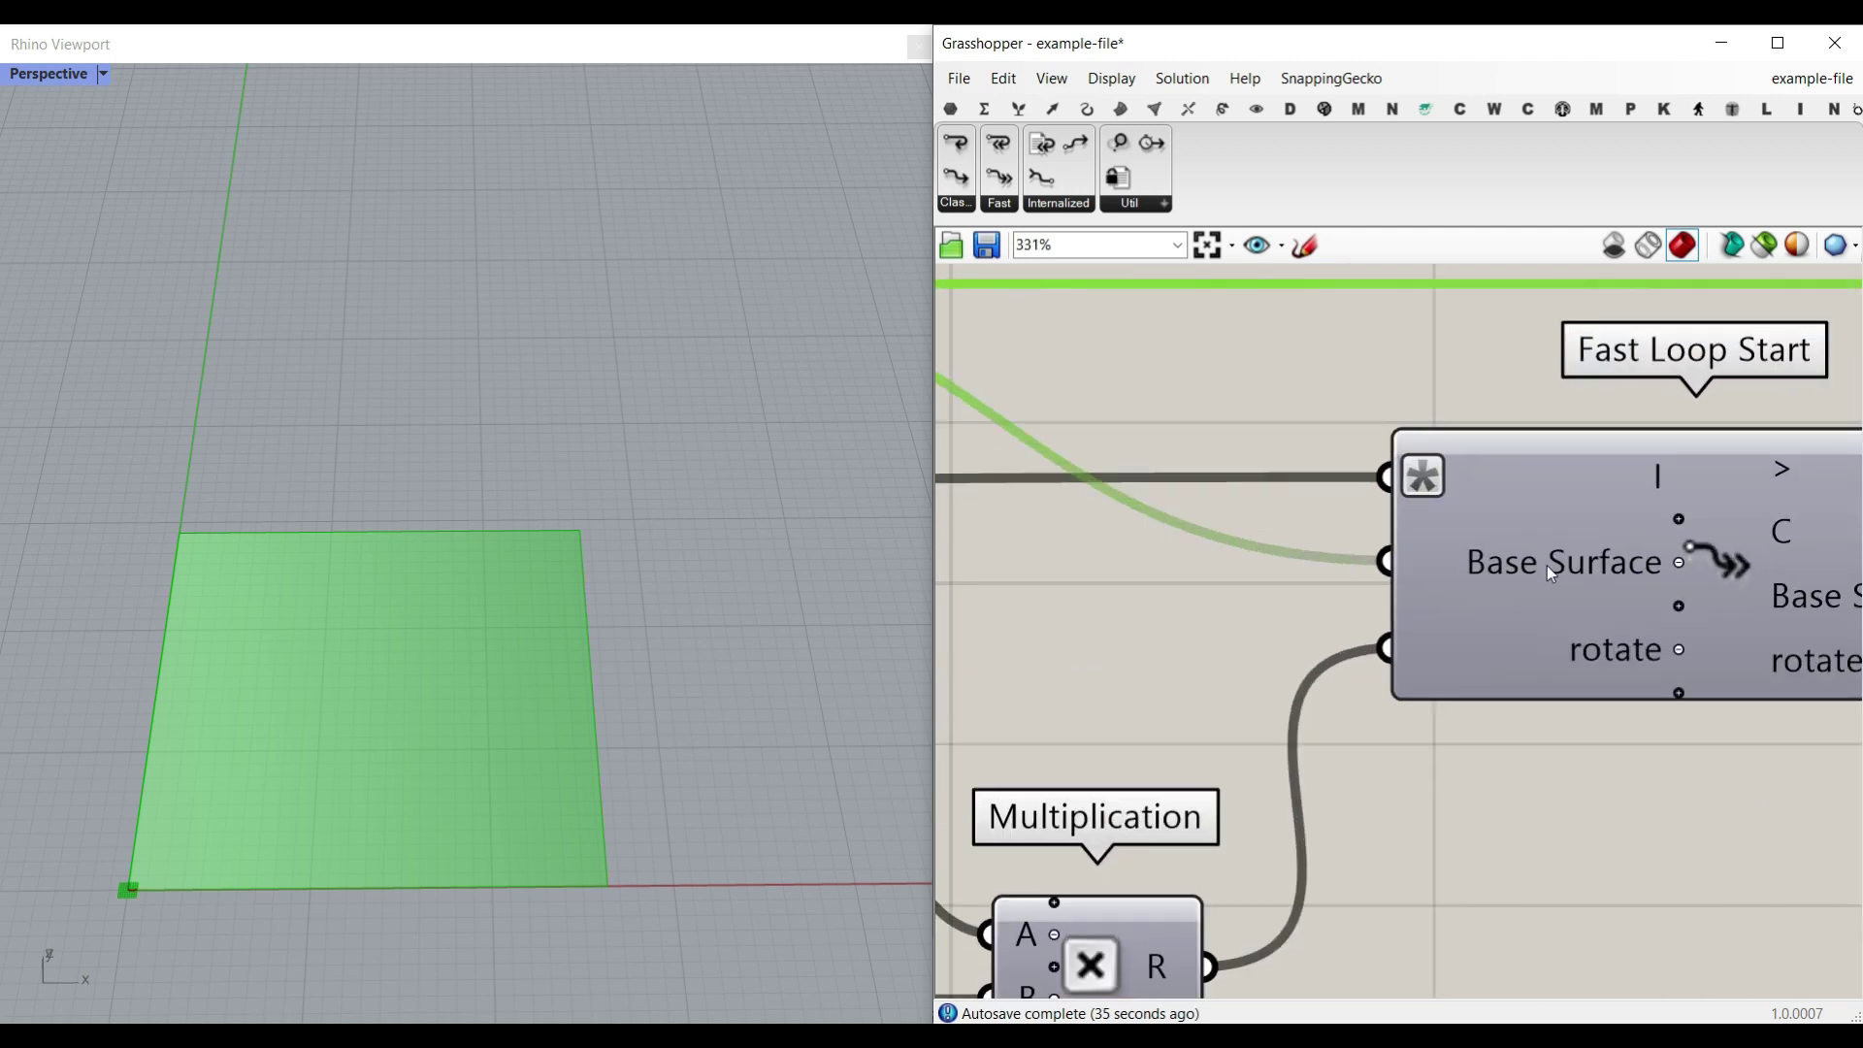
# - Place a new Fast Loop Start component below the existing one
pyautogui.click(1000, 203)
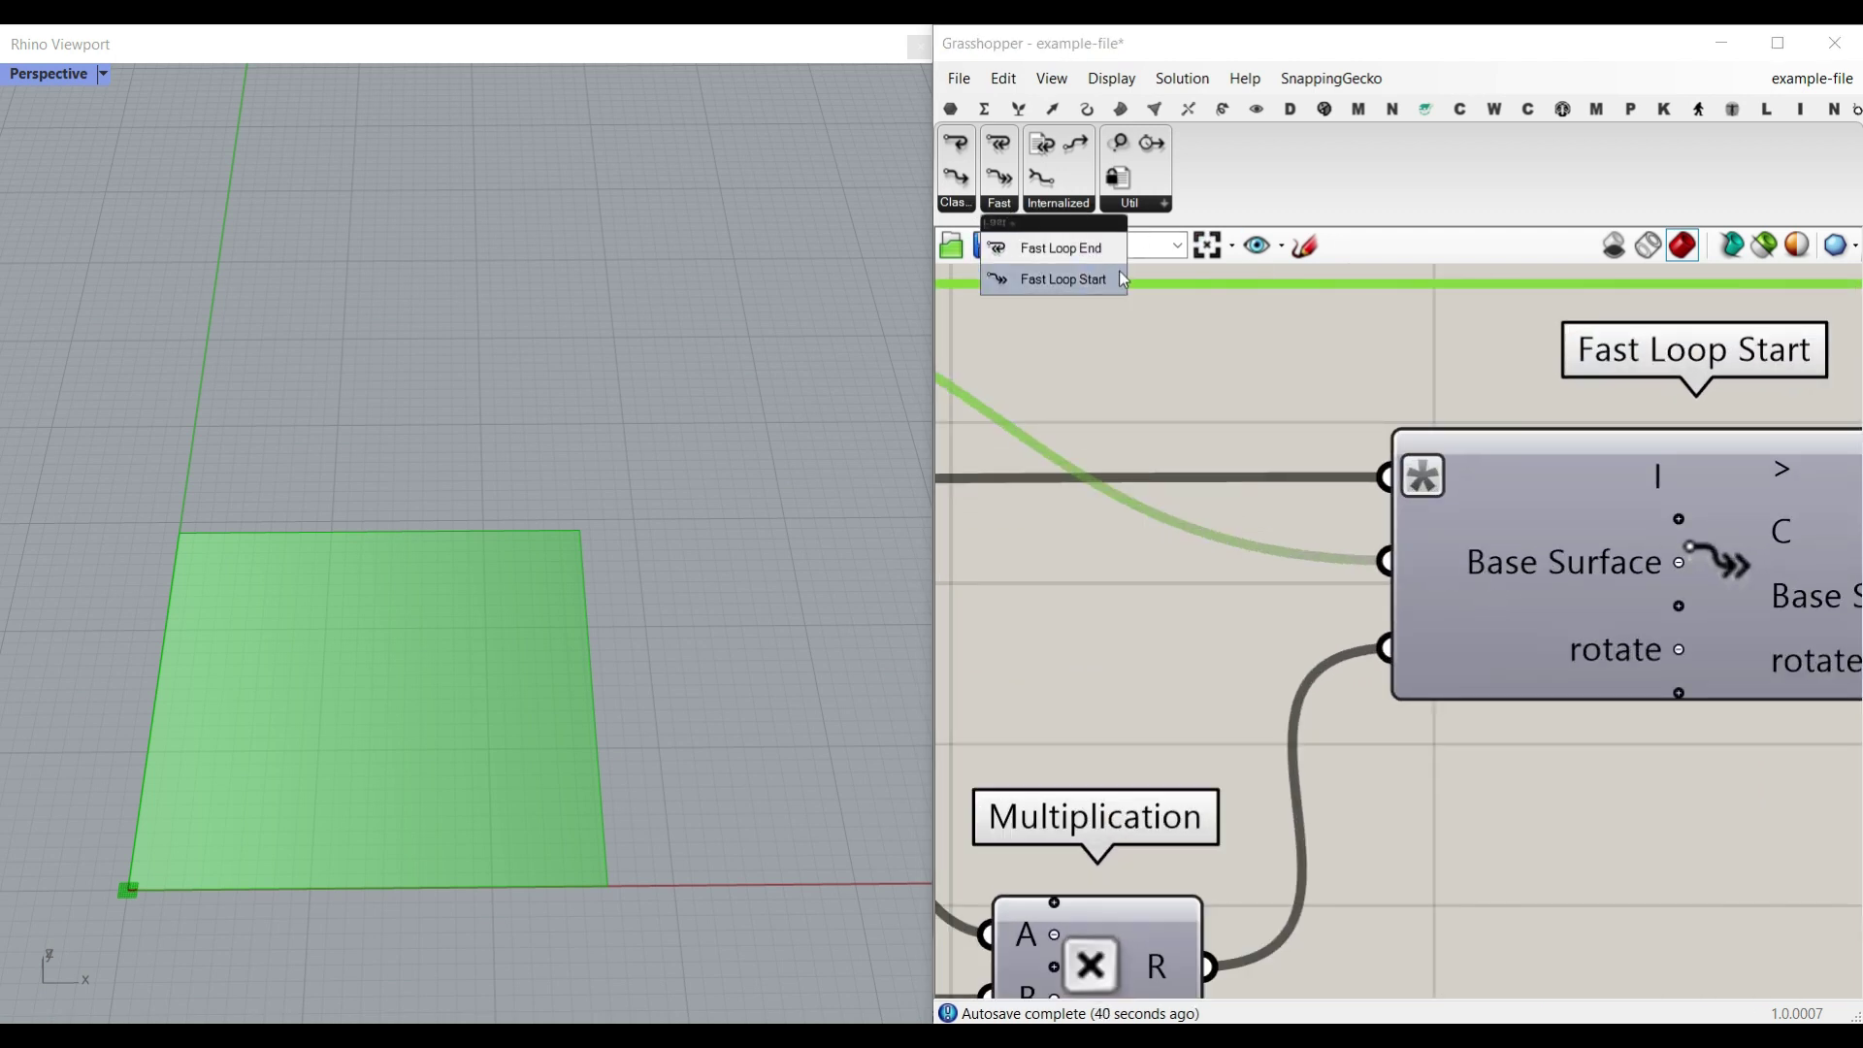
pyautogui.moveTo(1075, 283); pyautogui.dragTo(1607, 803)
pyautogui.moveTo(1607, 821); pyautogui.dragTo(1480, 679, button='right')
pyautogui.moveTo(1480, 679); pyautogui.dragTo(1500, 738)
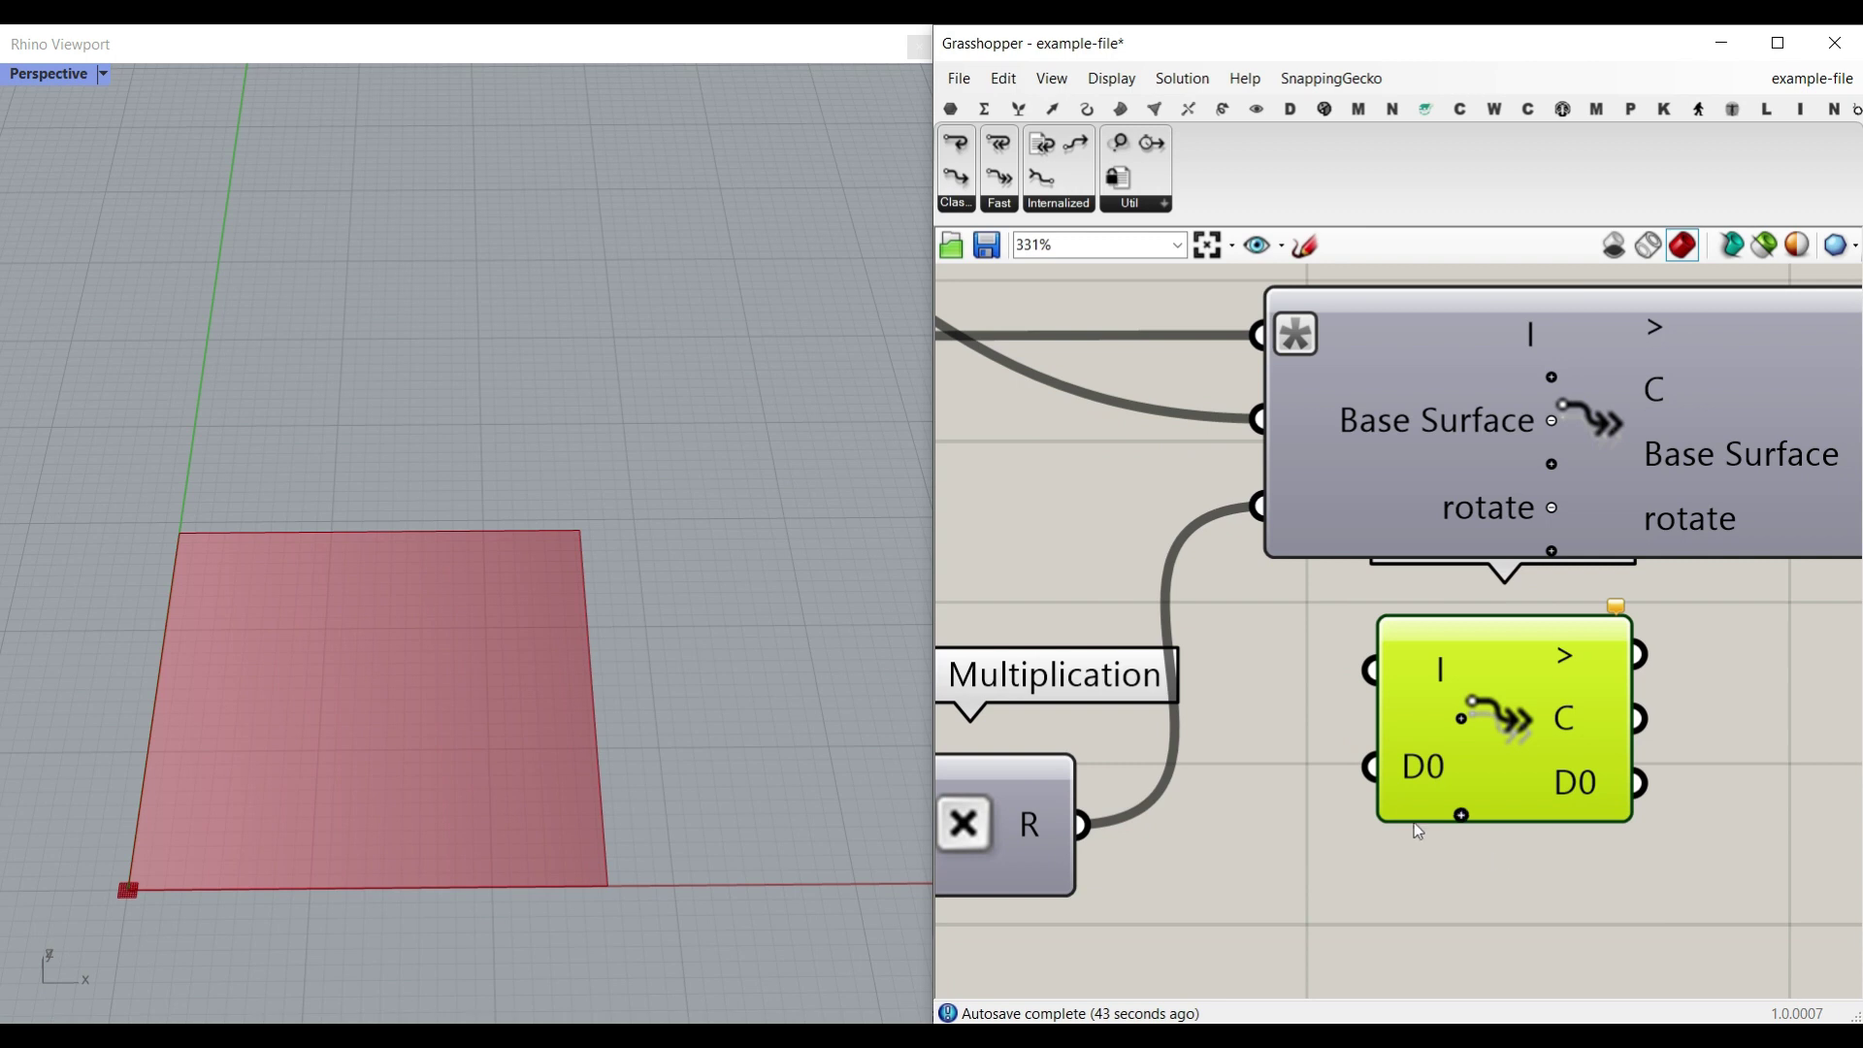
pyautogui.moveTo(1588, 786); pyautogui.dragTo(1417, 729, button='right')
pyautogui.scroll(2, 1267, 733)
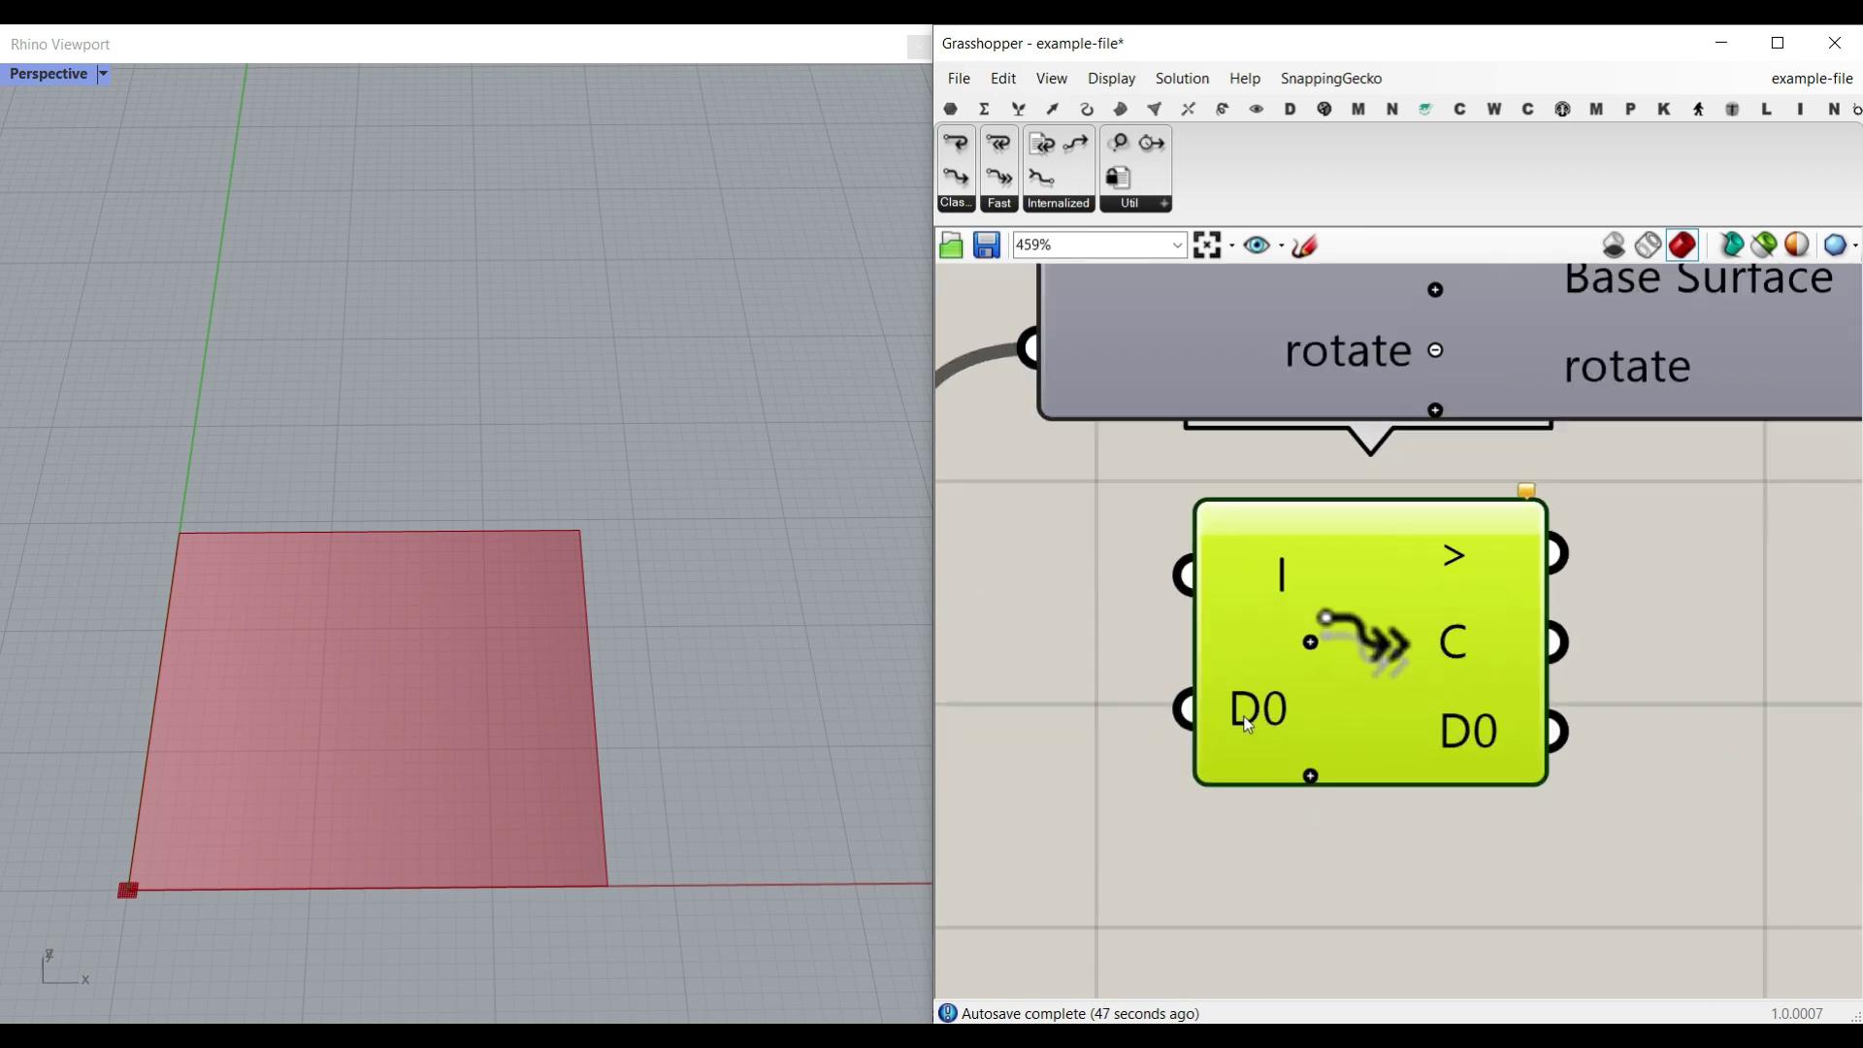
# - Rename the D0 input of the new Fast Loop Start component as Base surface
pyautogui.rightClick(1254, 716)
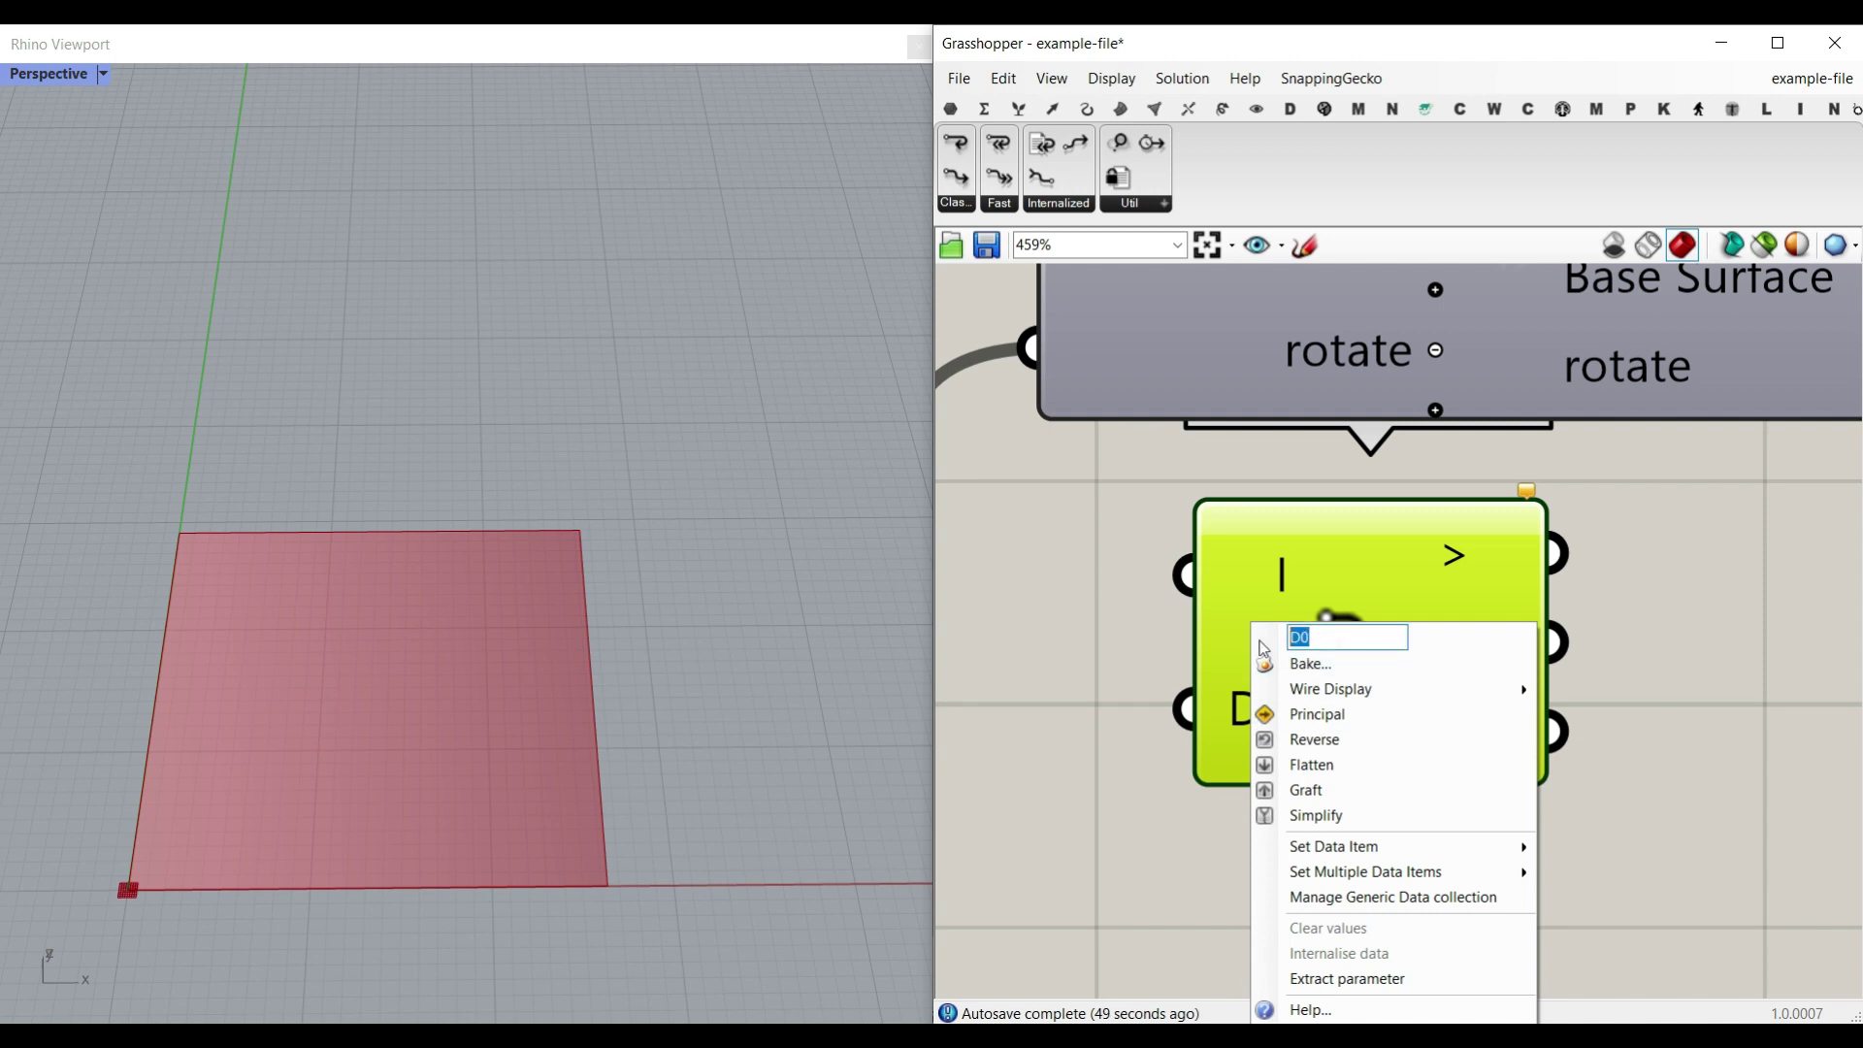
pyautogui.write('Ba')
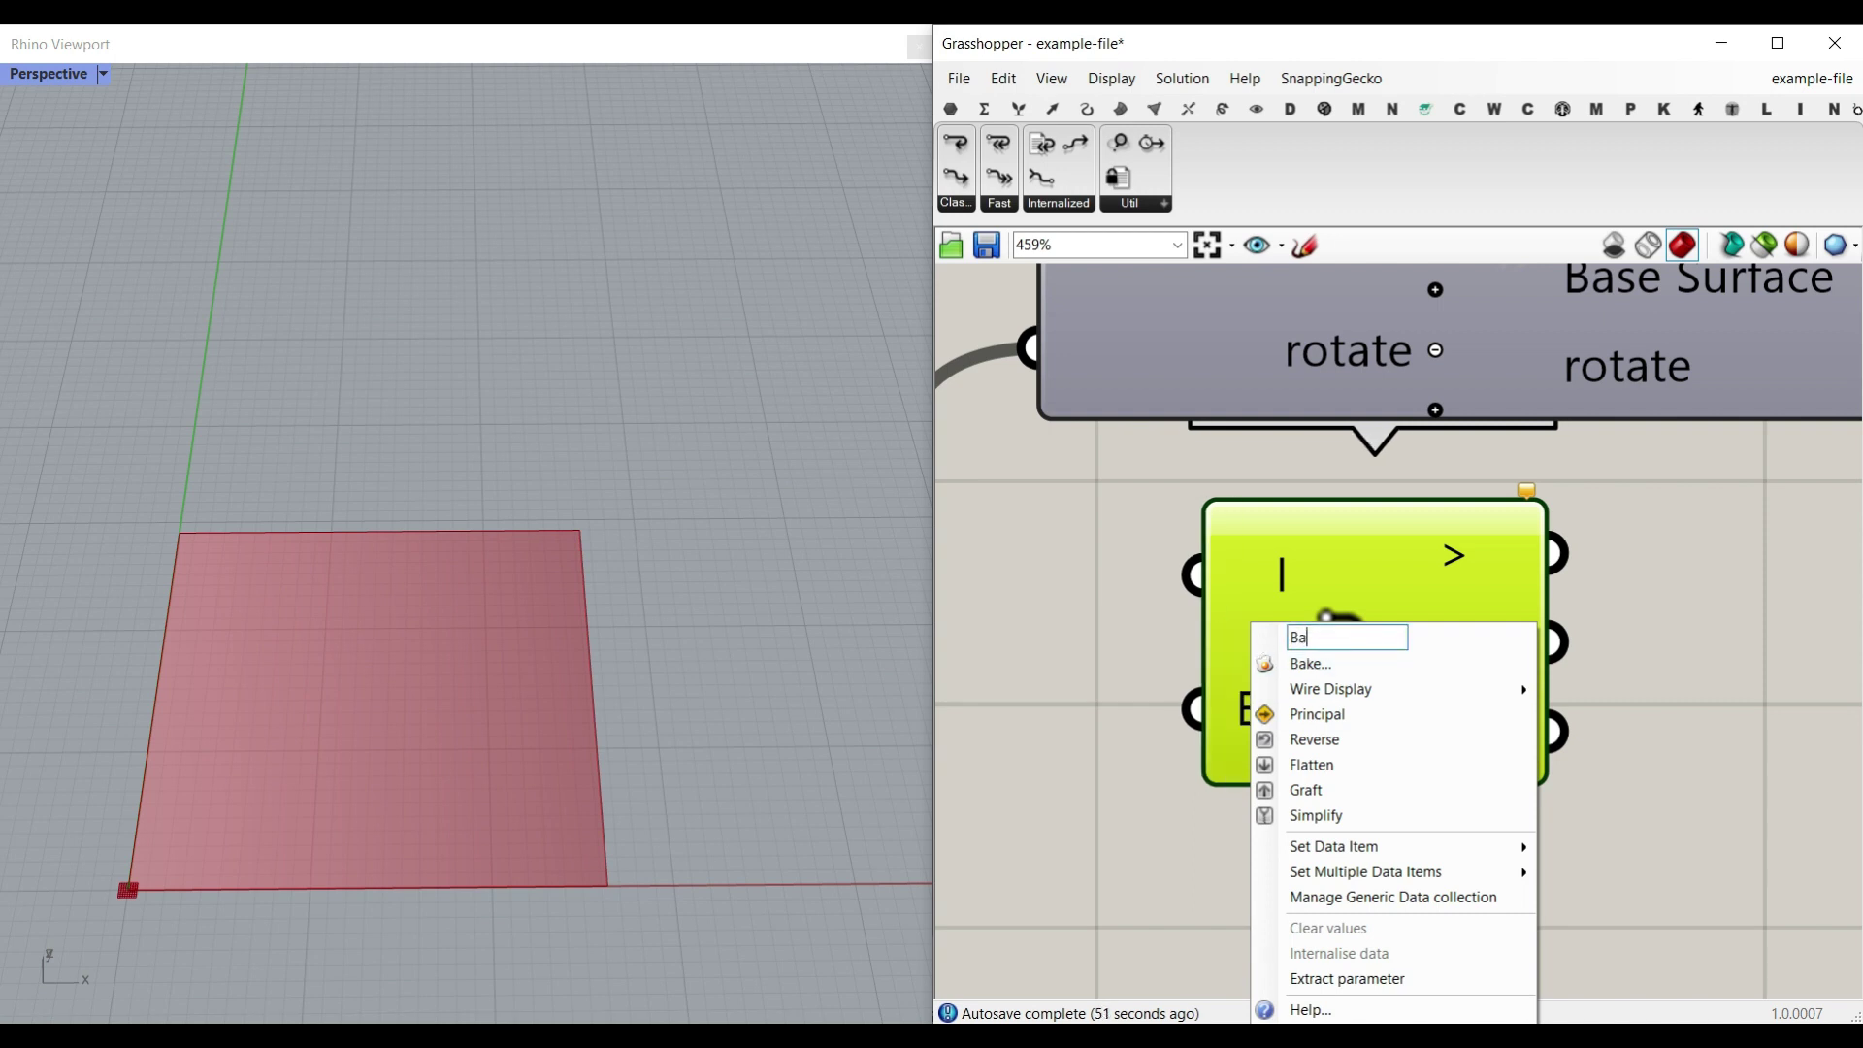
pyautogui.write('se surface')
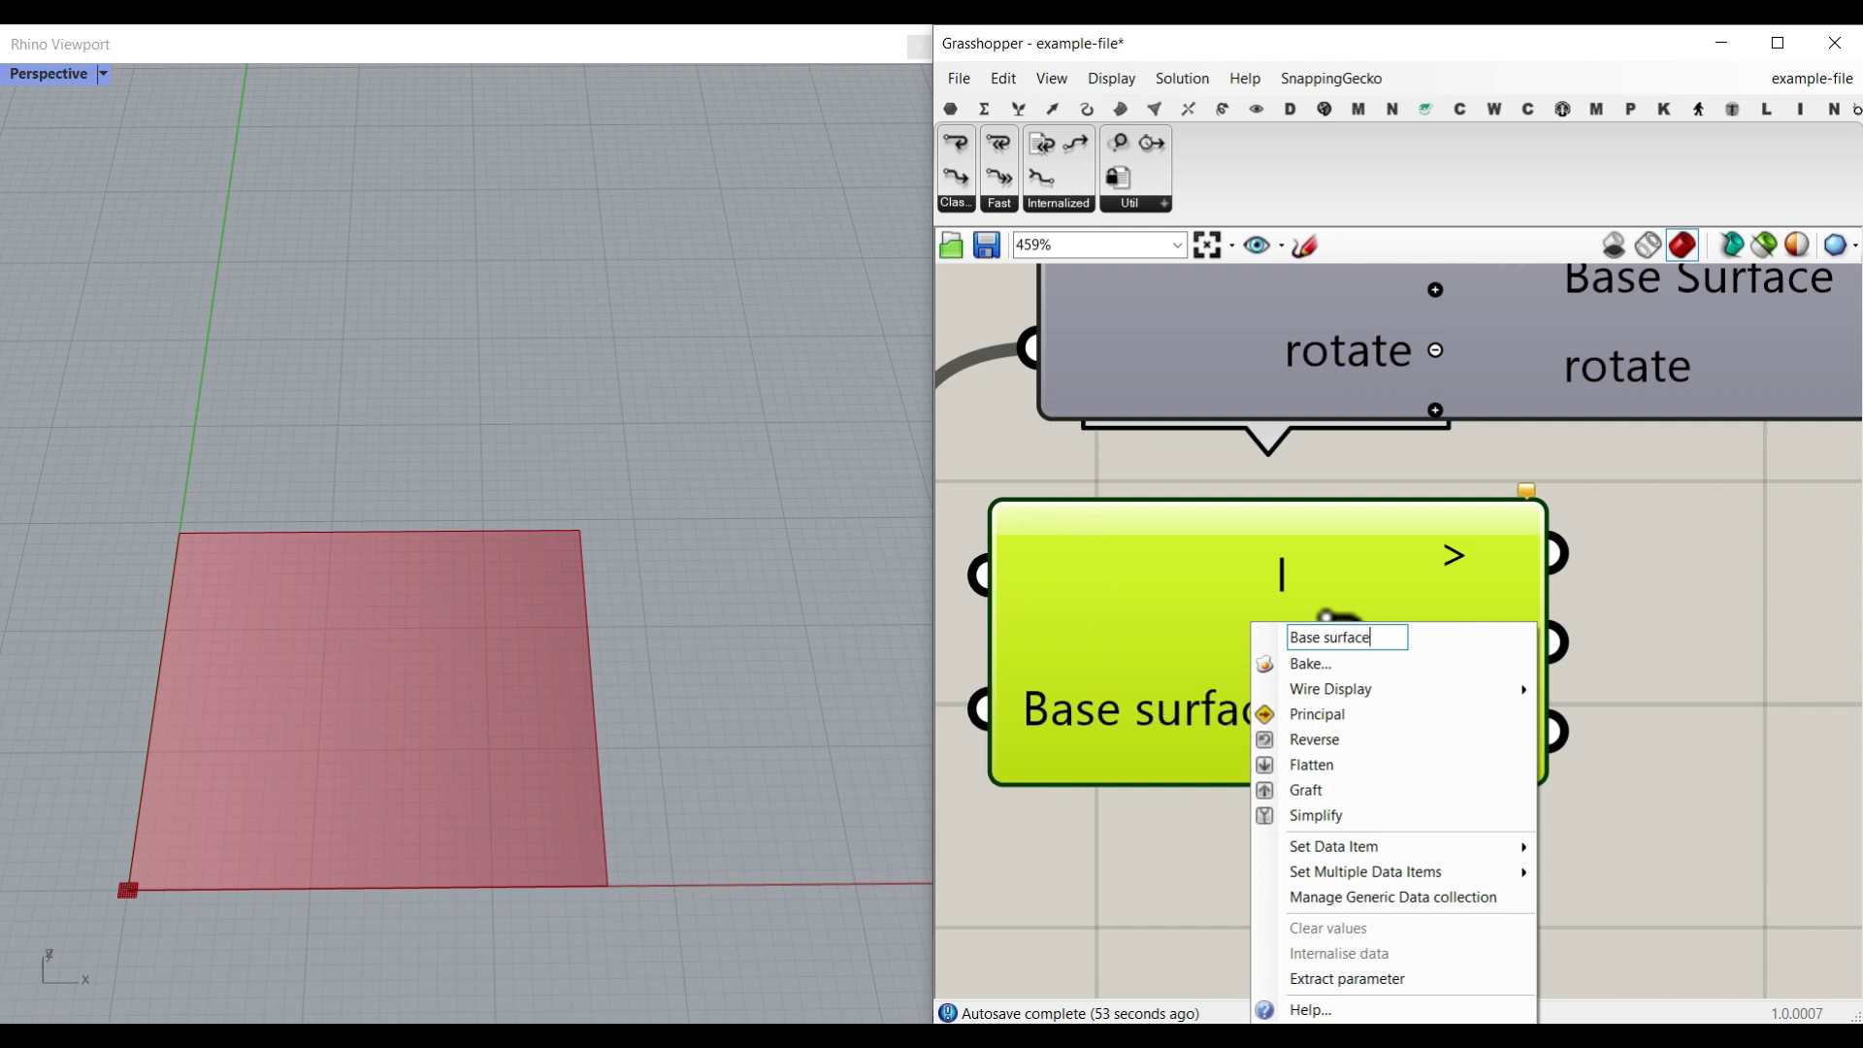
pyautogui.click(1141, 854)
# - Add a second data input to the new Fast Loop Start component and delete that component
pyautogui.scroll(4, 1267, 784)
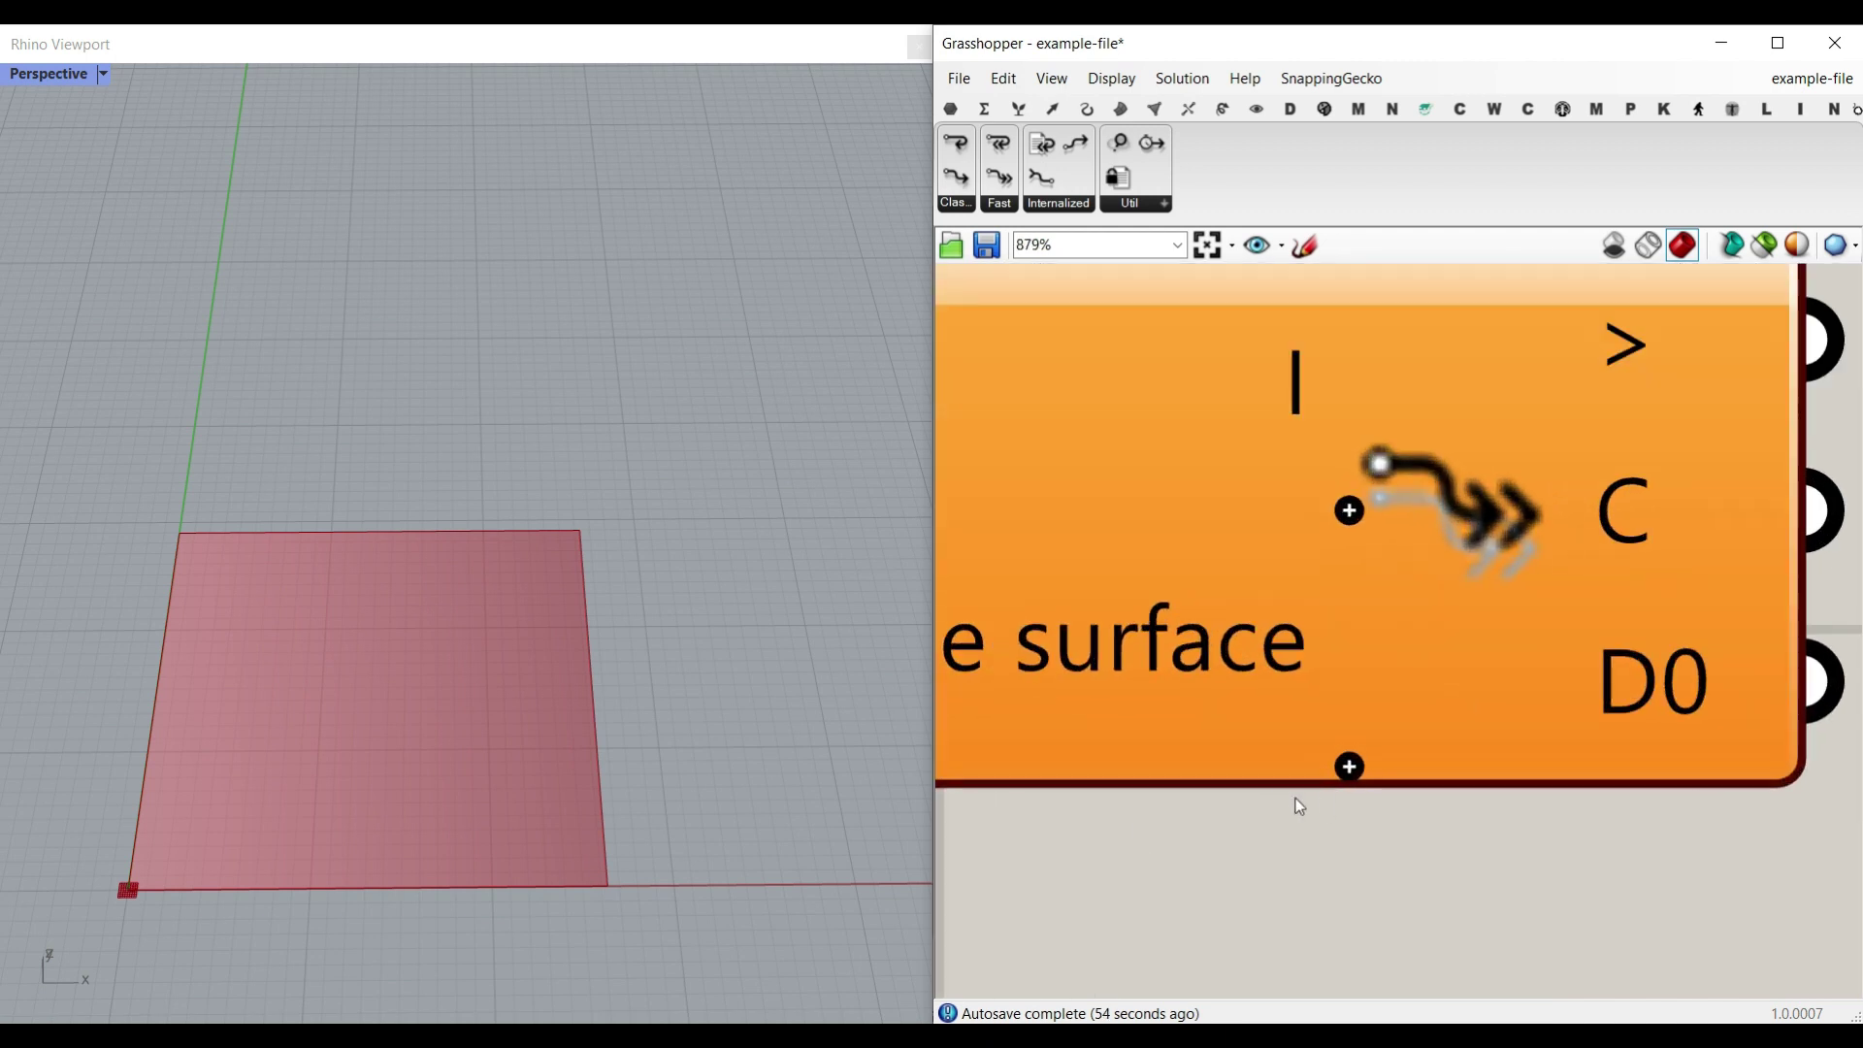
pyautogui.click(1347, 765)
pyautogui.scroll(-2, 1347, 764)
pyautogui.scroll(1, 1347, 765)
pyautogui.scroll(-5, 1506, 784)
pyautogui.click(1459, 736)
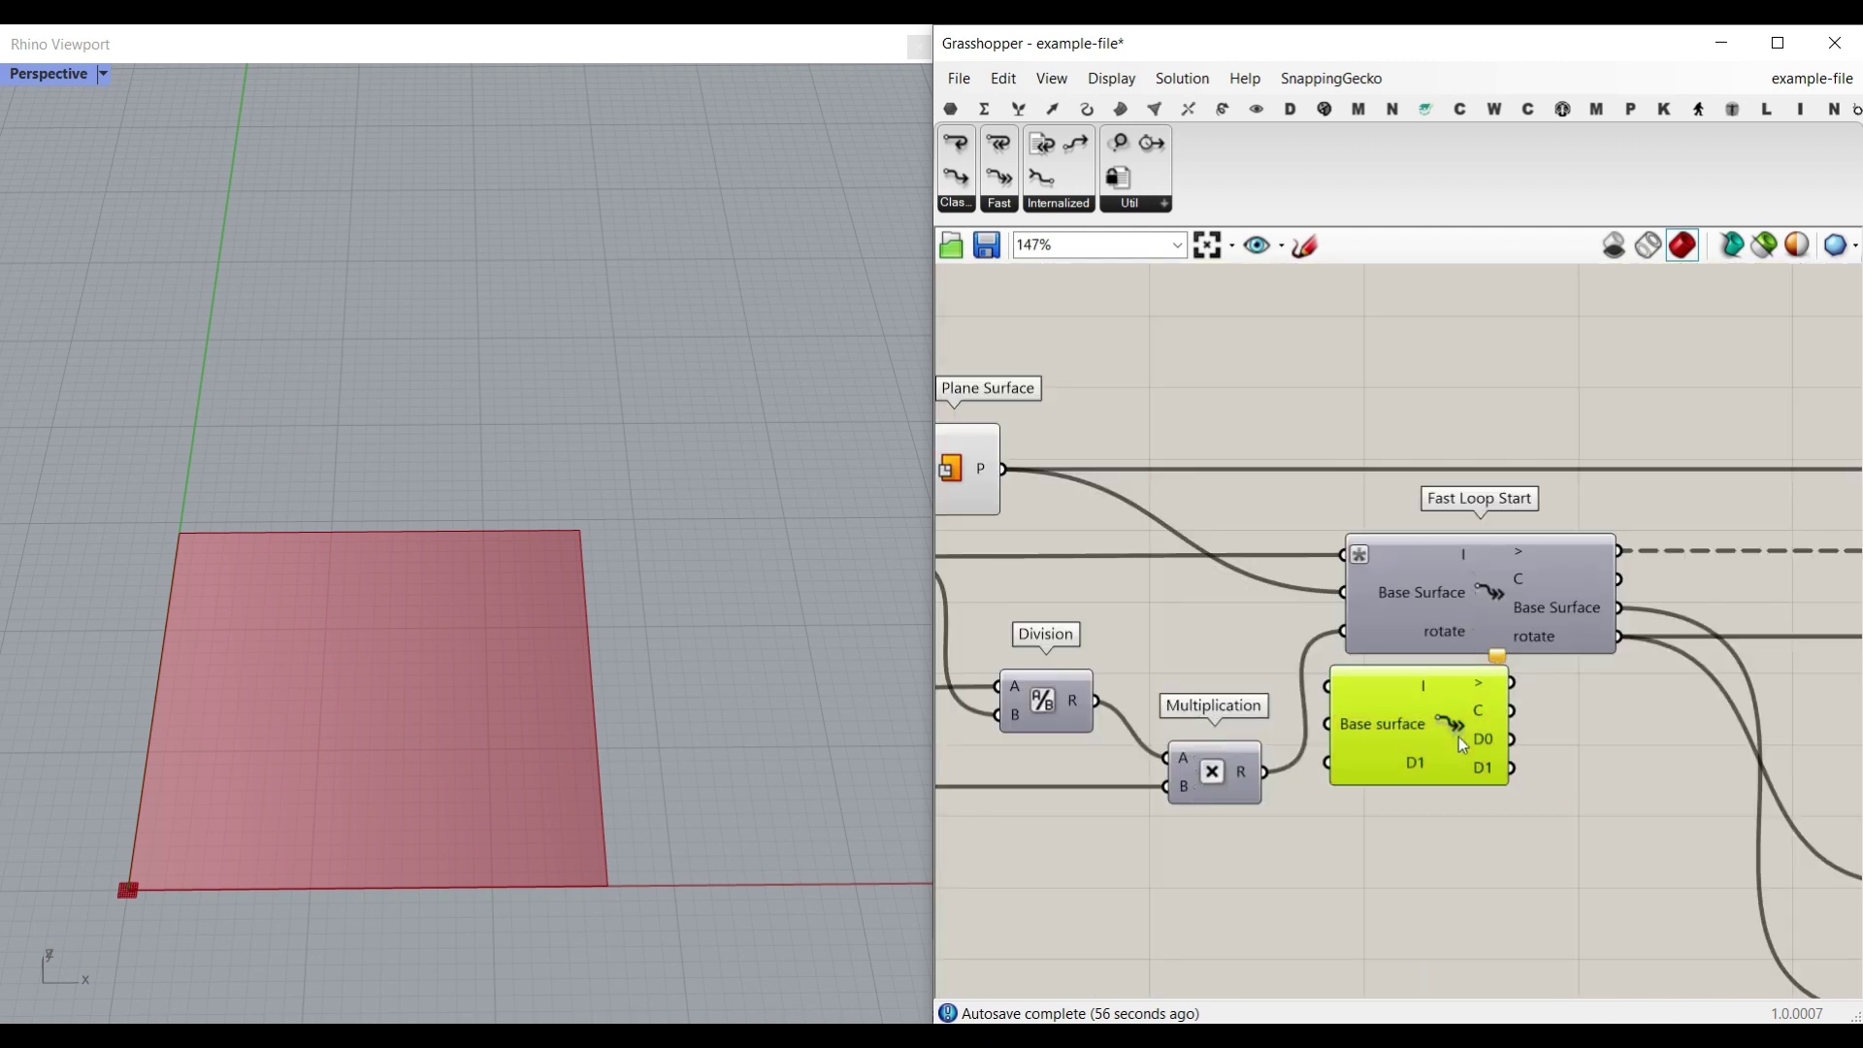
pyautogui.press('Delete')
# - Compare the Base Surface and rotate inputs of the Fast Loop Start and Fast Loop End components
pyautogui.scroll(6, 1485, 752)
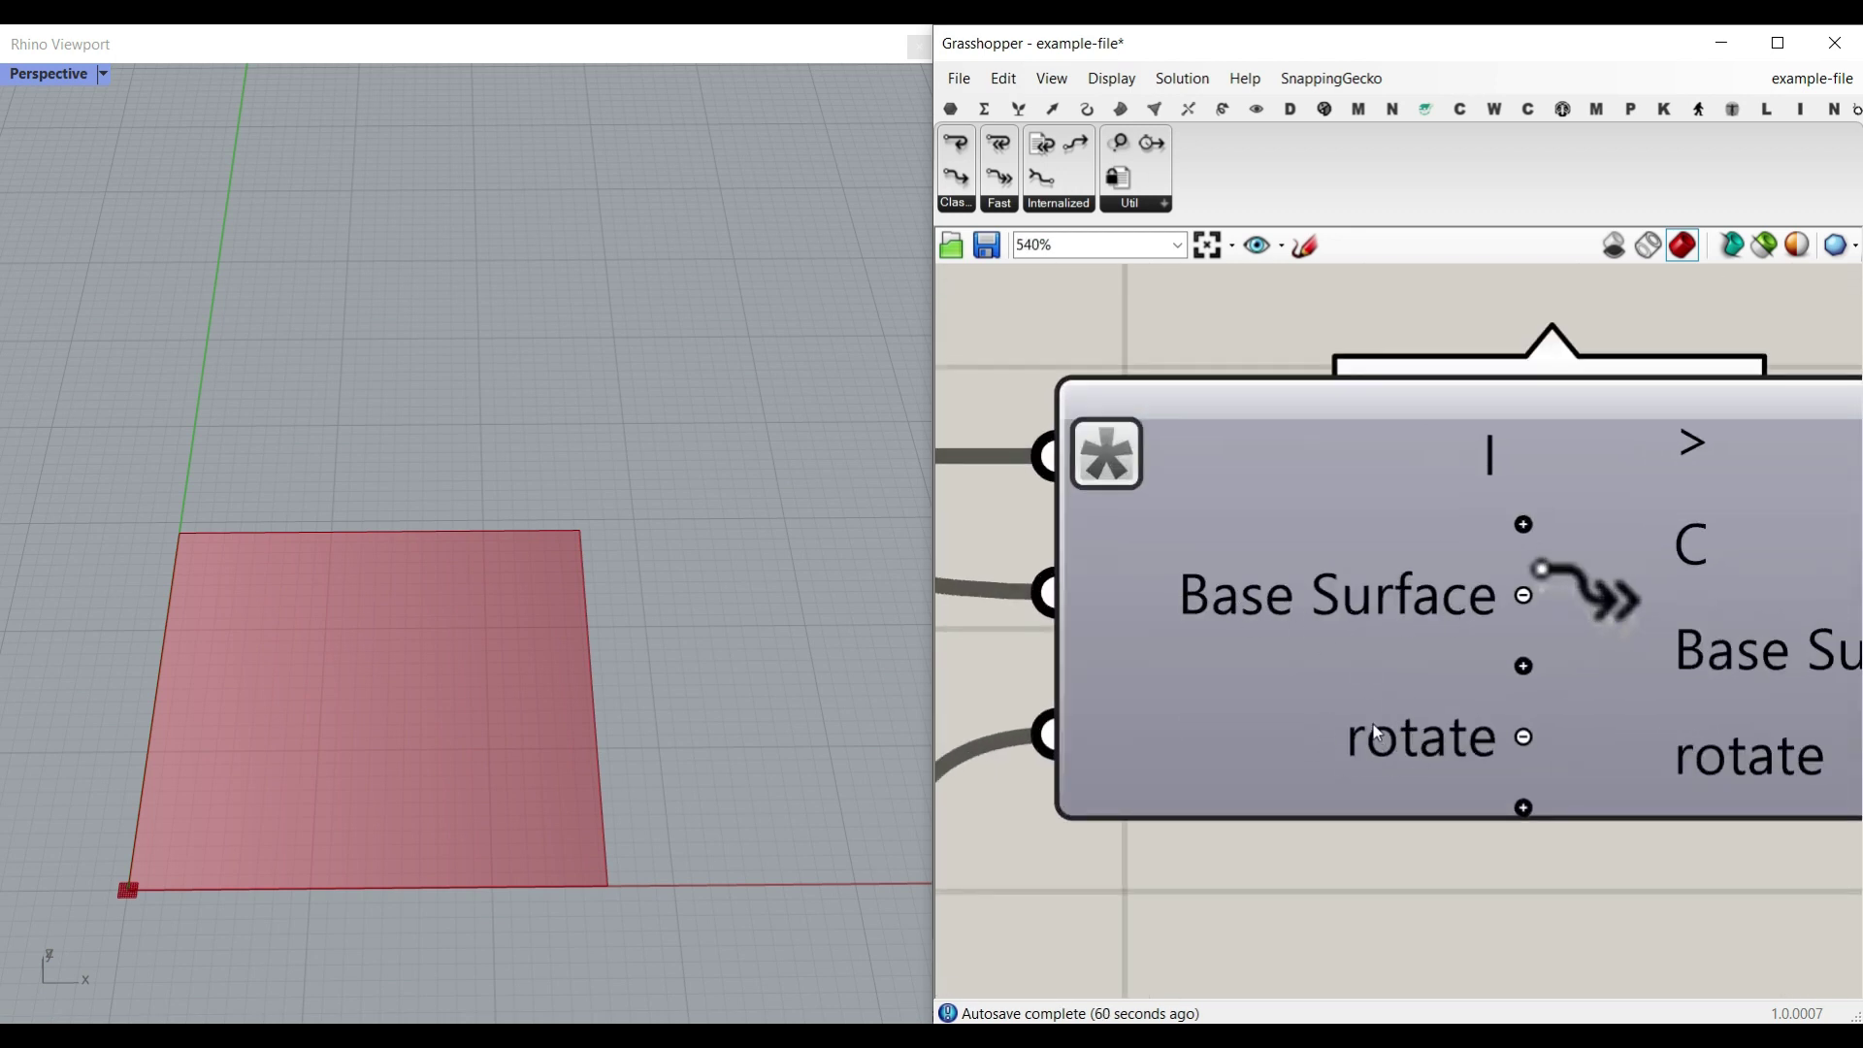
pyautogui.scroll(-1, 1377, 724)
pyautogui.scroll(-6, 1296, 712)
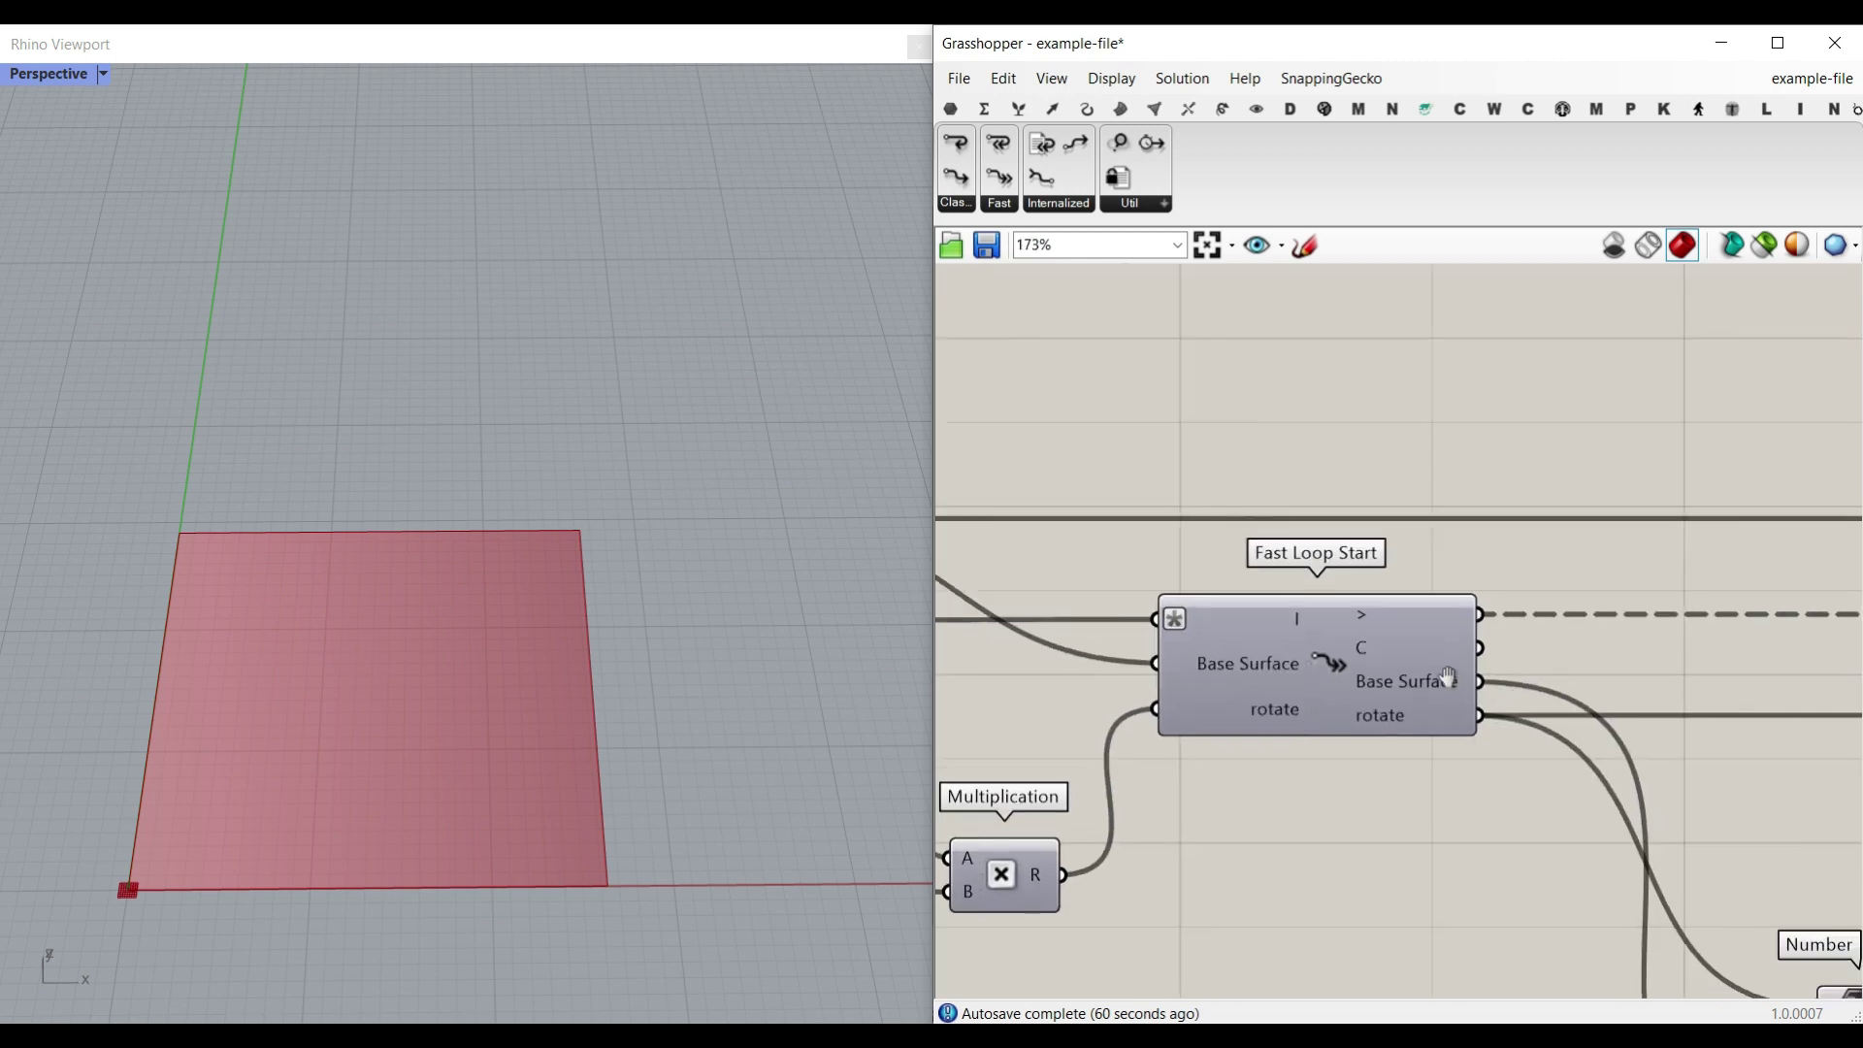
pyautogui.scroll(5, 1511, 666)
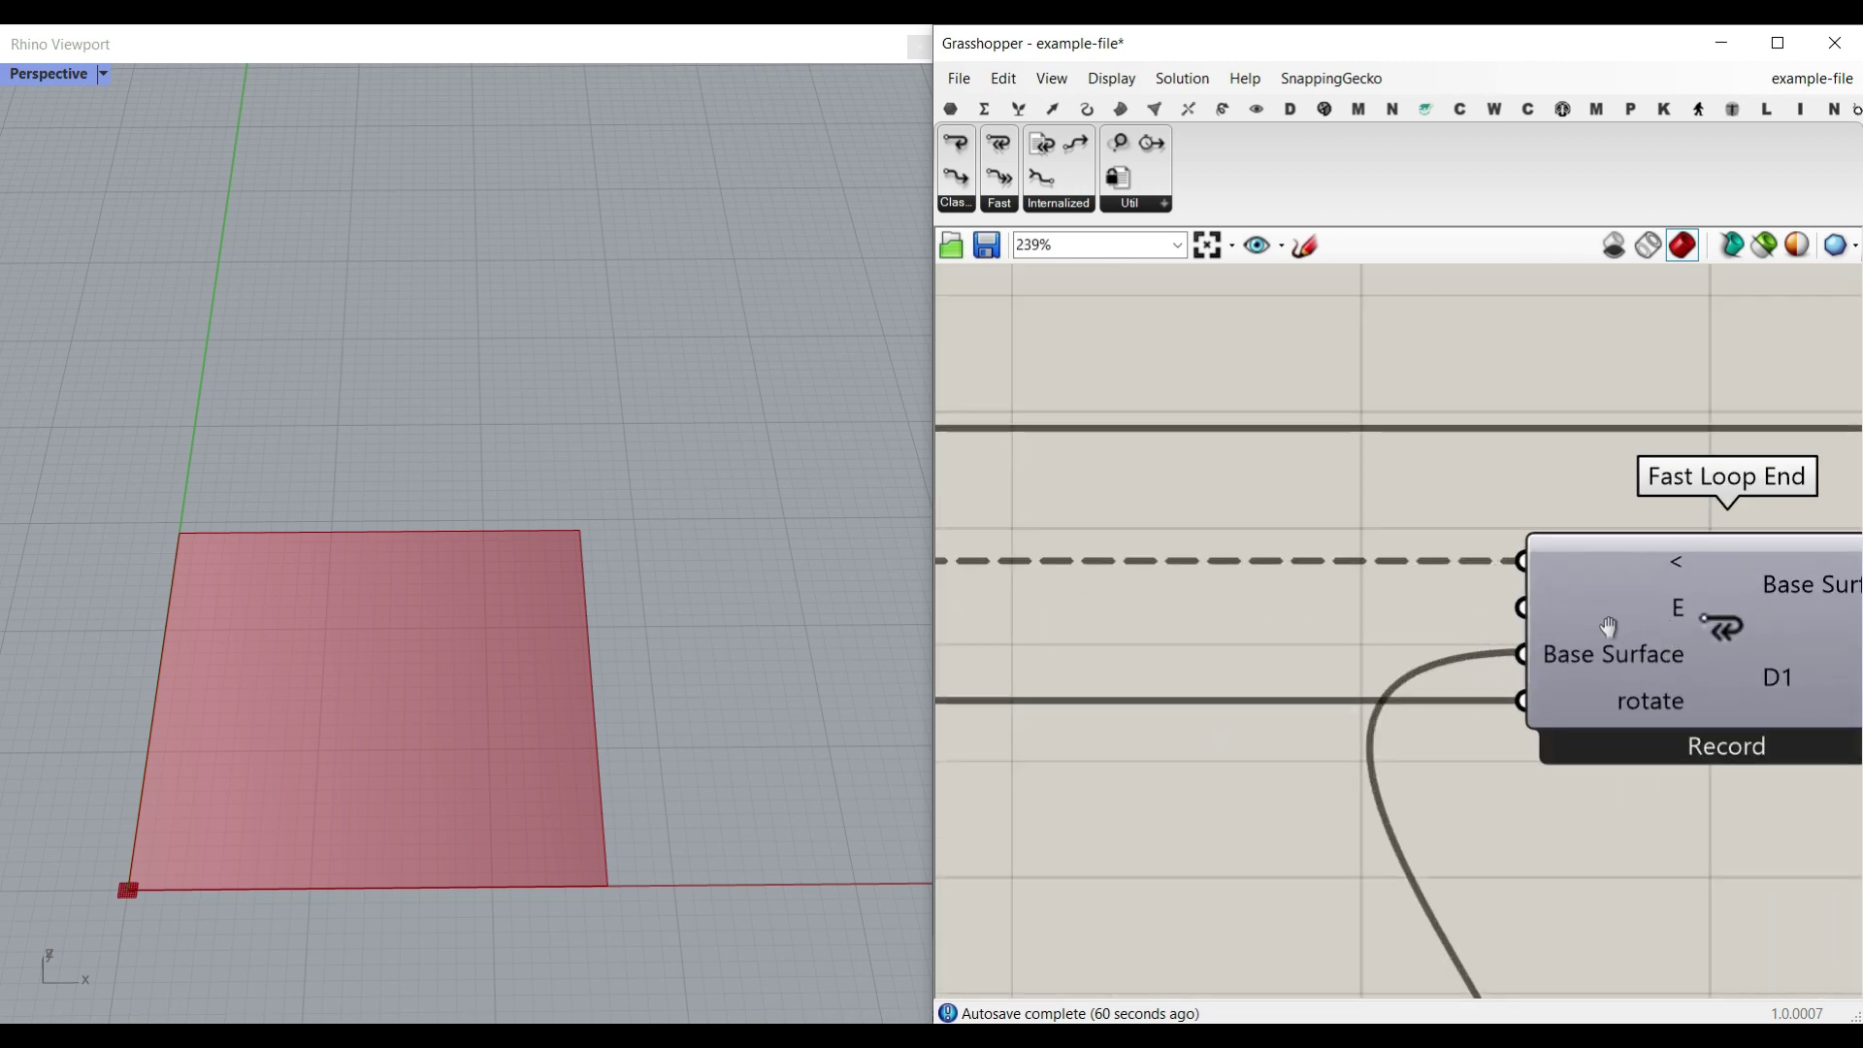
pyautogui.moveTo(1499, 665)
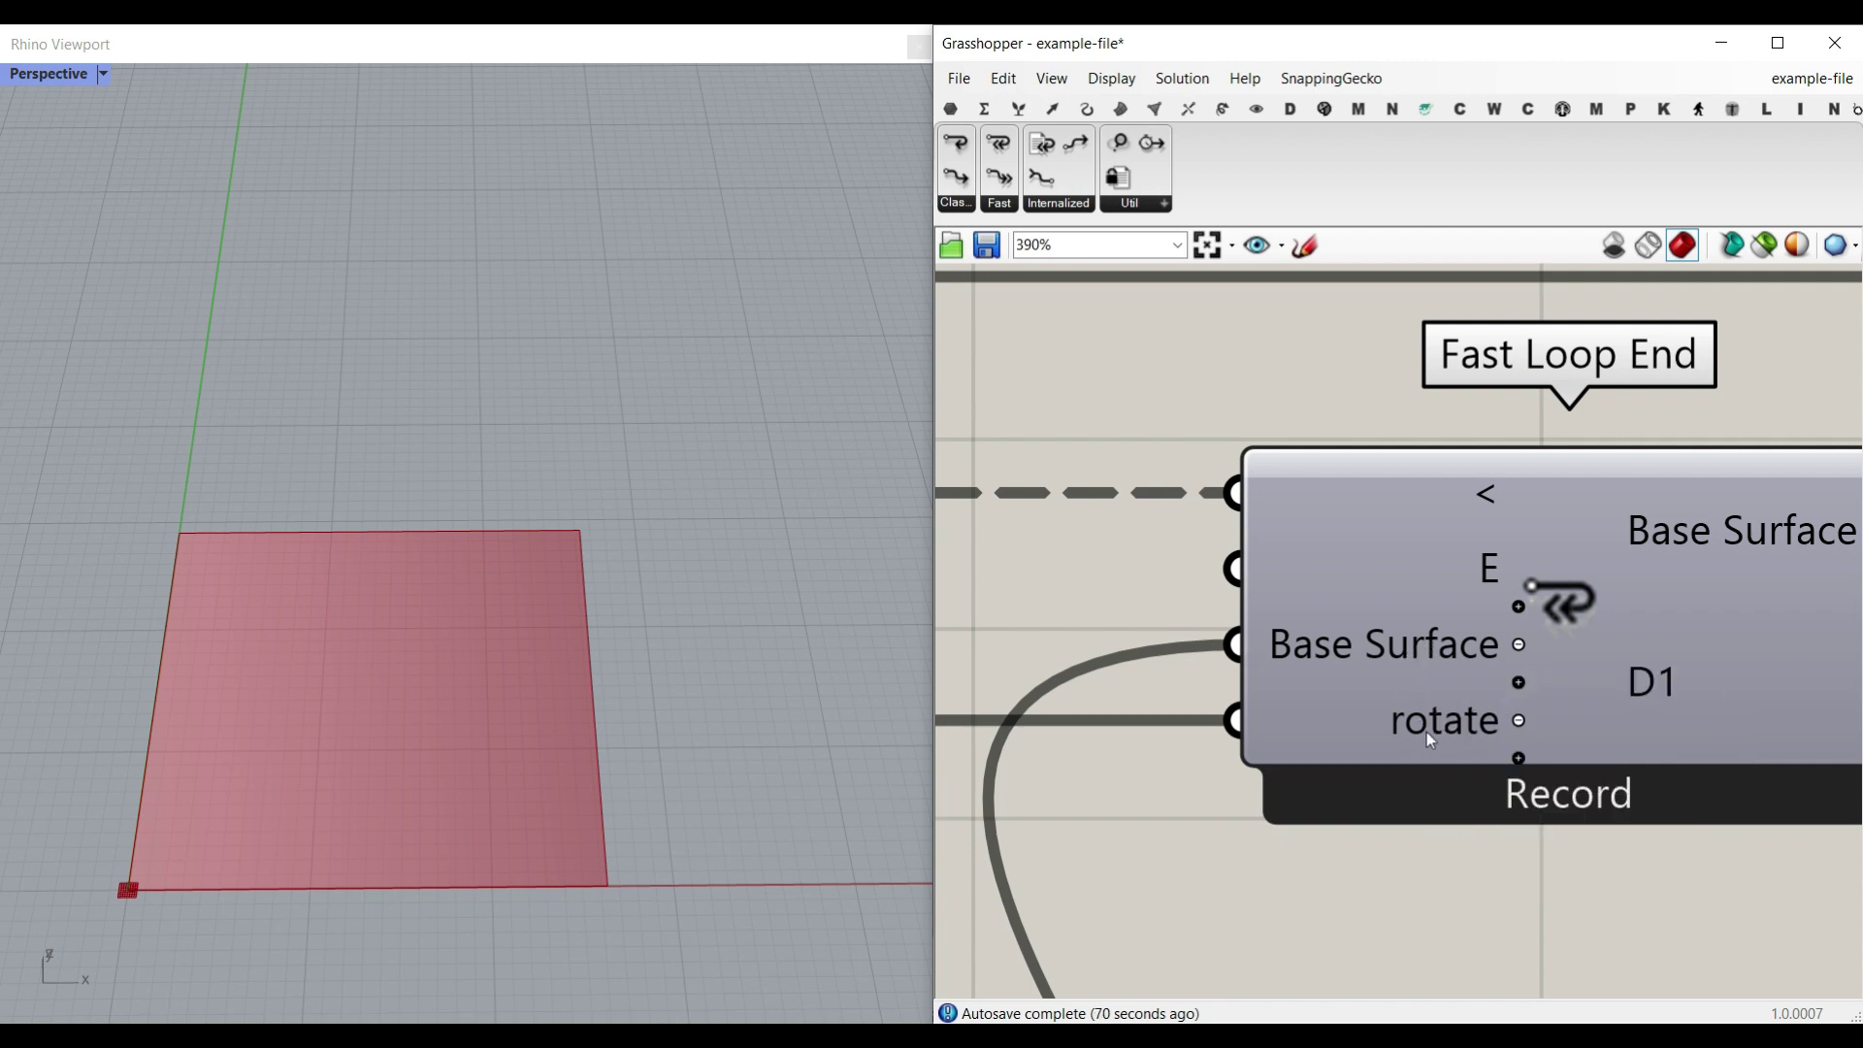
# - Copy the name of the rotate input of Fast Loop End and rename its D1 output as rotate
pyautogui.moveTo(1478, 684); pyautogui.dragTo(1271, 684, button='right')
pyautogui.rightClick(1236, 726)
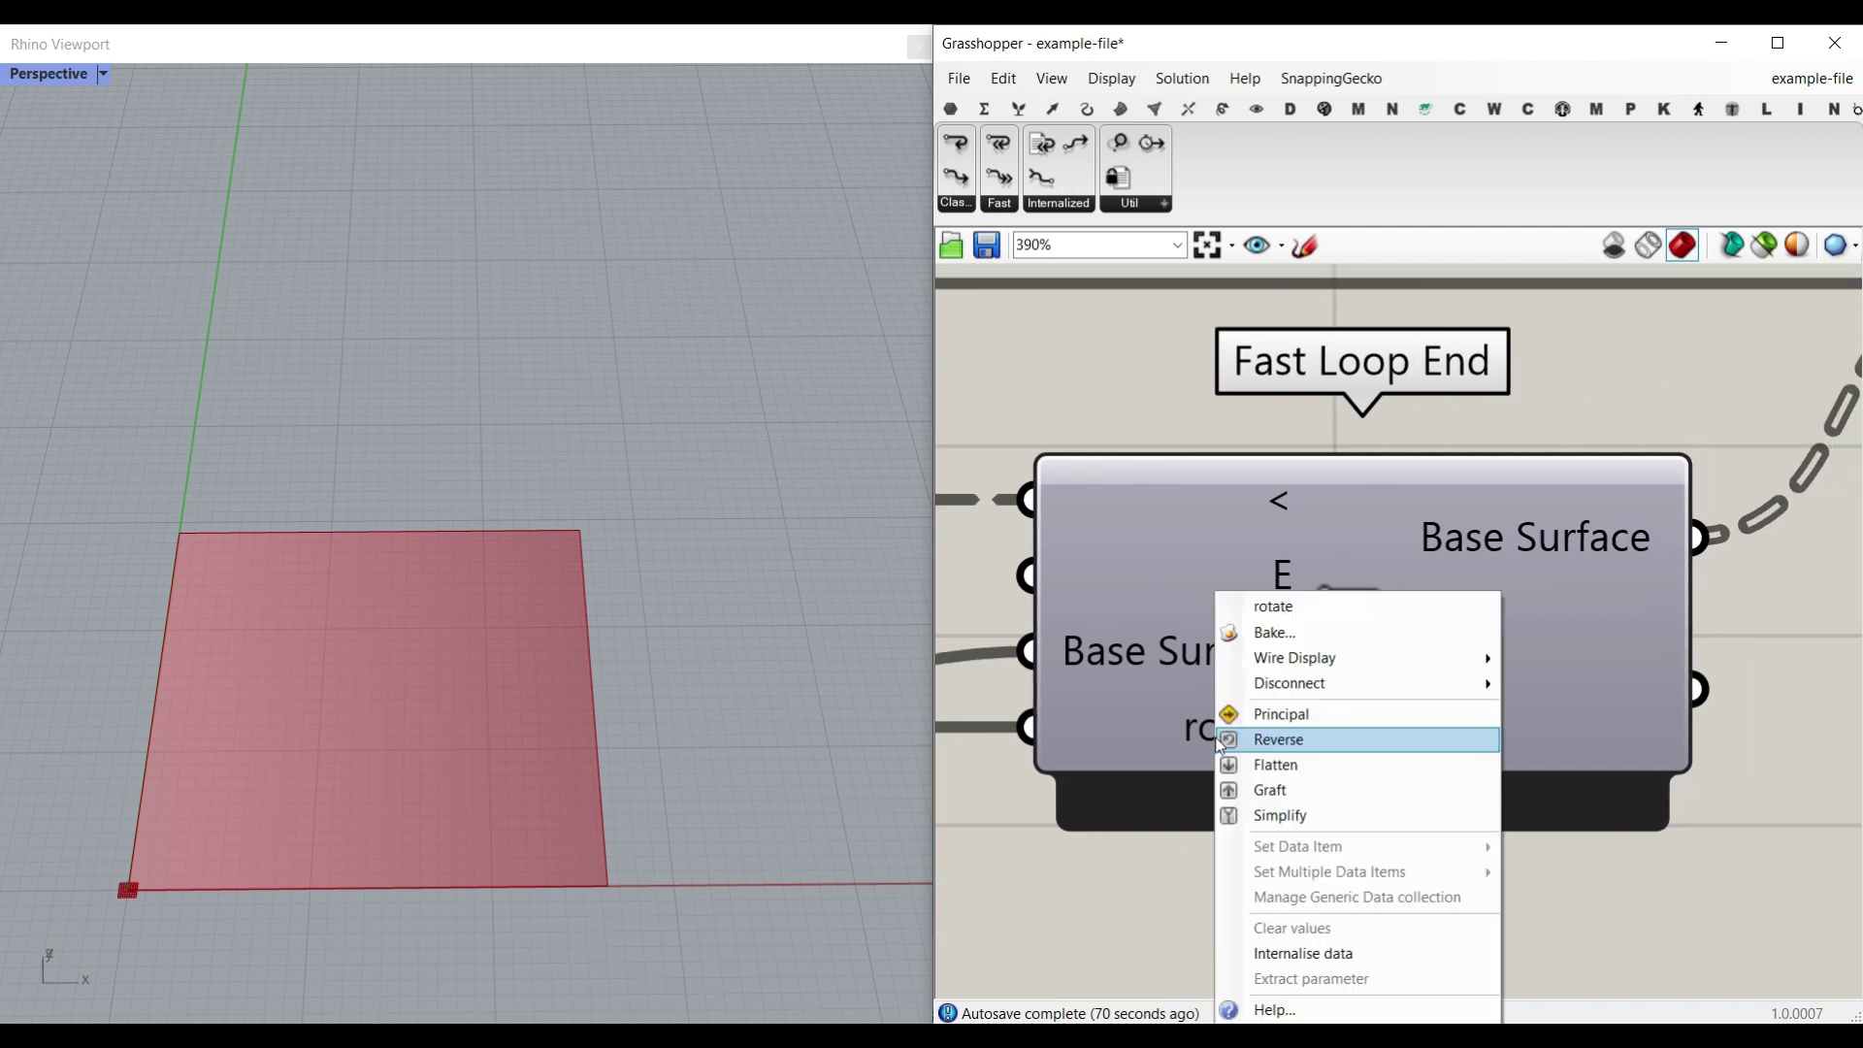
pyautogui.moveTo(1350, 598); pyautogui.dragTo(1221, 612)
pyautogui.hotkey('ctrl', 'c')
pyautogui.click(1591, 700)
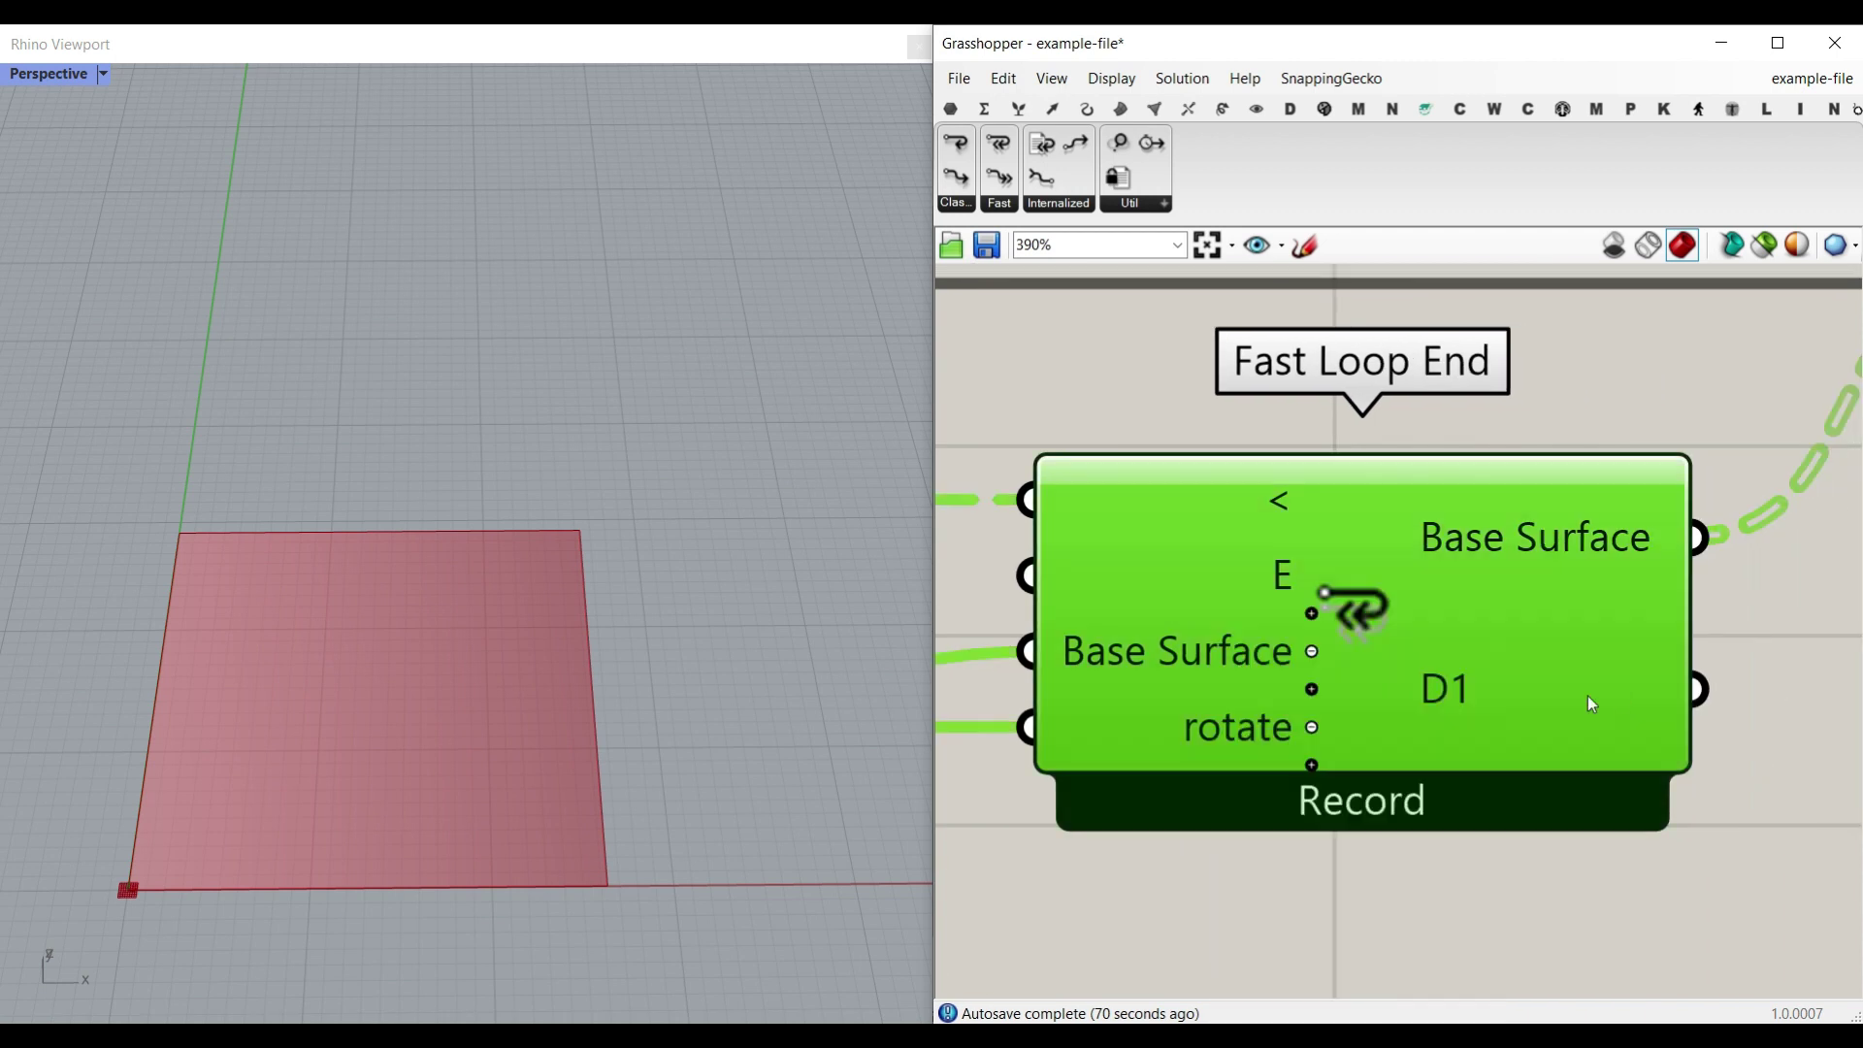
pyautogui.rightClick(1516, 689)
pyautogui.moveTo(1580, 702); pyautogui.dragTo(1497, 702)
pyautogui.hotkey('ctrl', 'v')
pyautogui.click(1397, 799)
pyautogui.scroll(-4, 1553, 708)
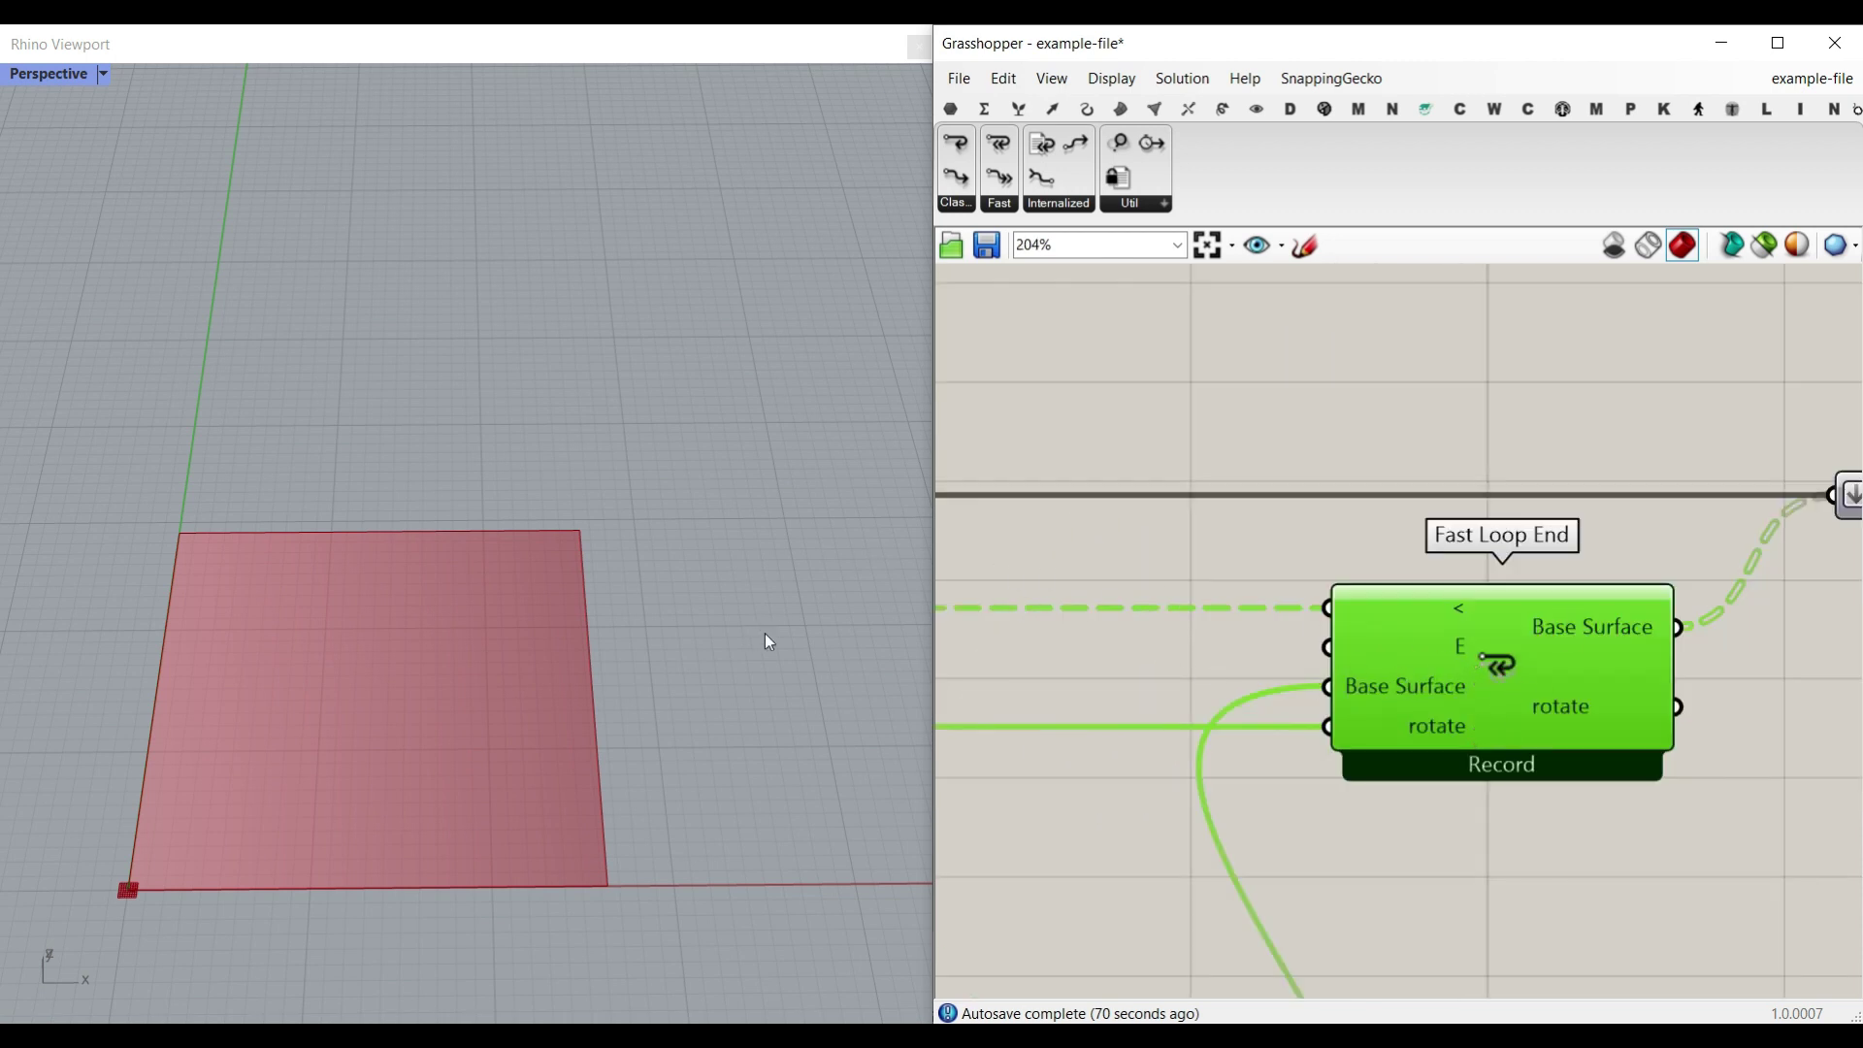
# - Review the available options of the Fast Loop End component and deselect it
pyautogui.scroll(3, 1506, 664)
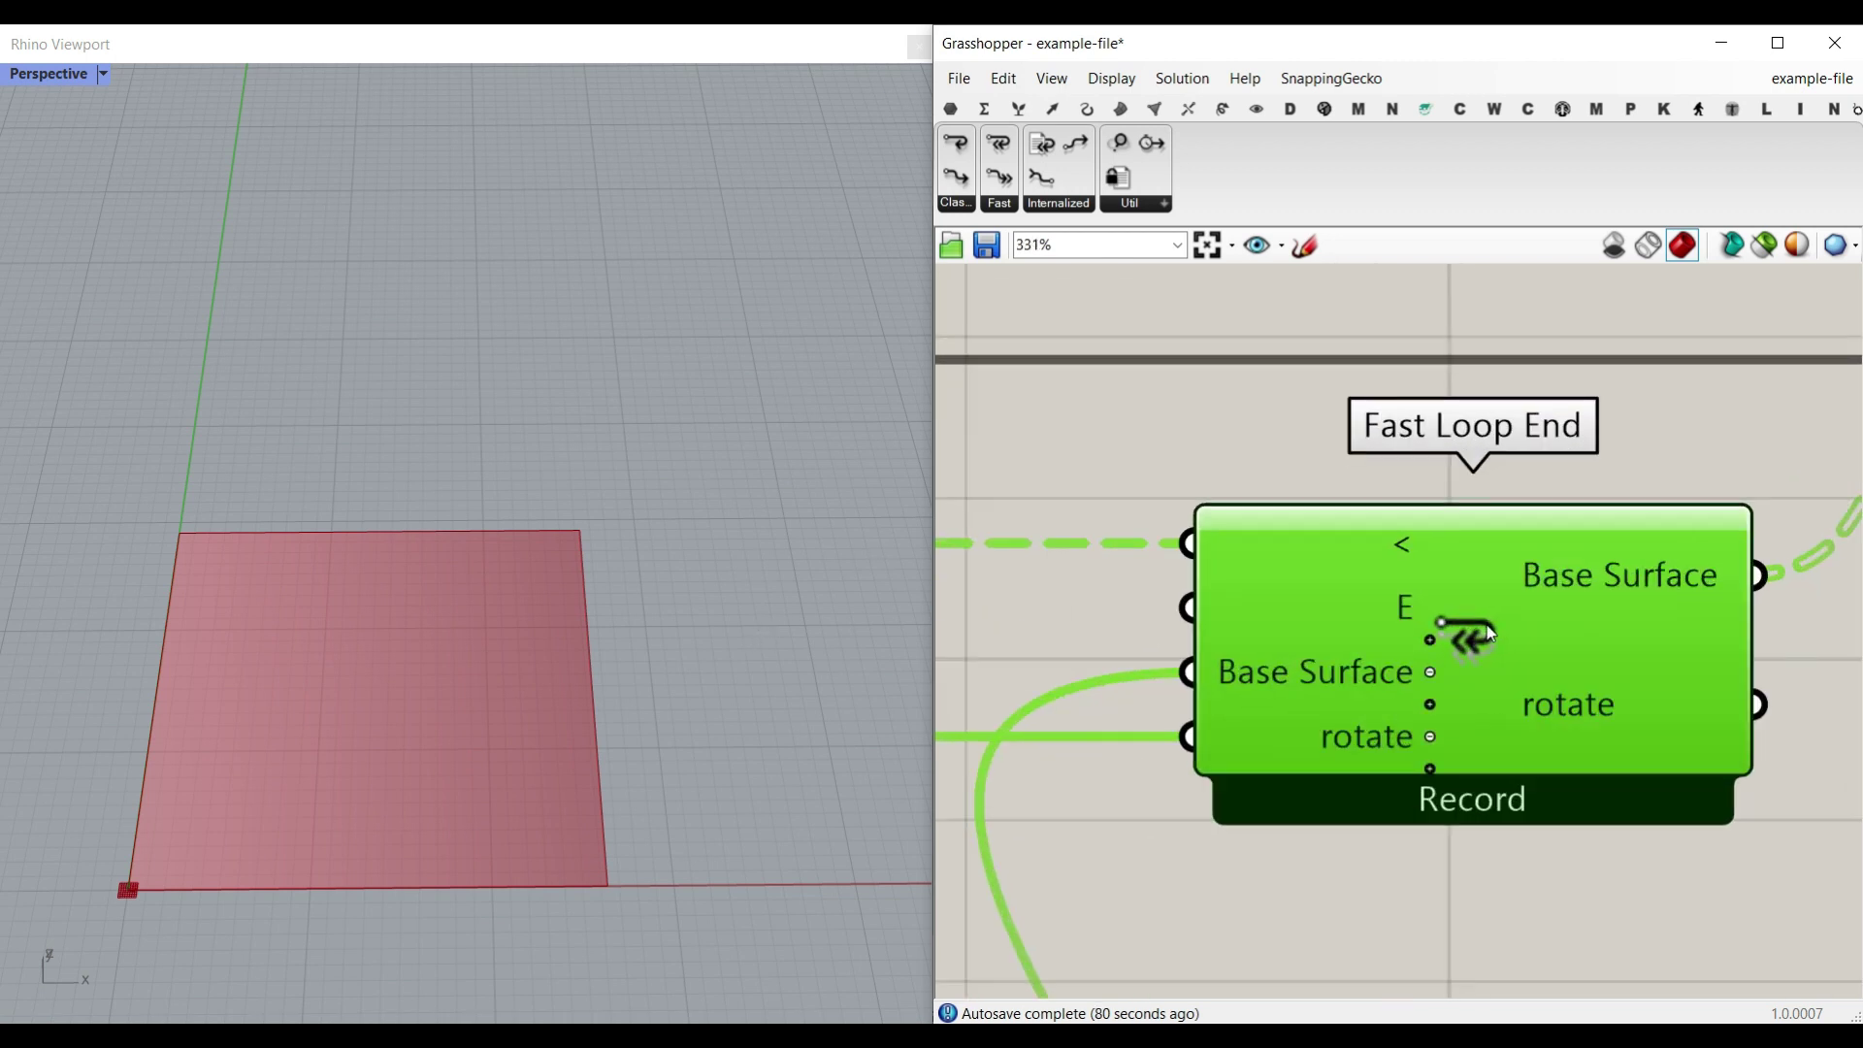
pyautogui.rightClick(1487, 626)
pyautogui.click(1602, 781)
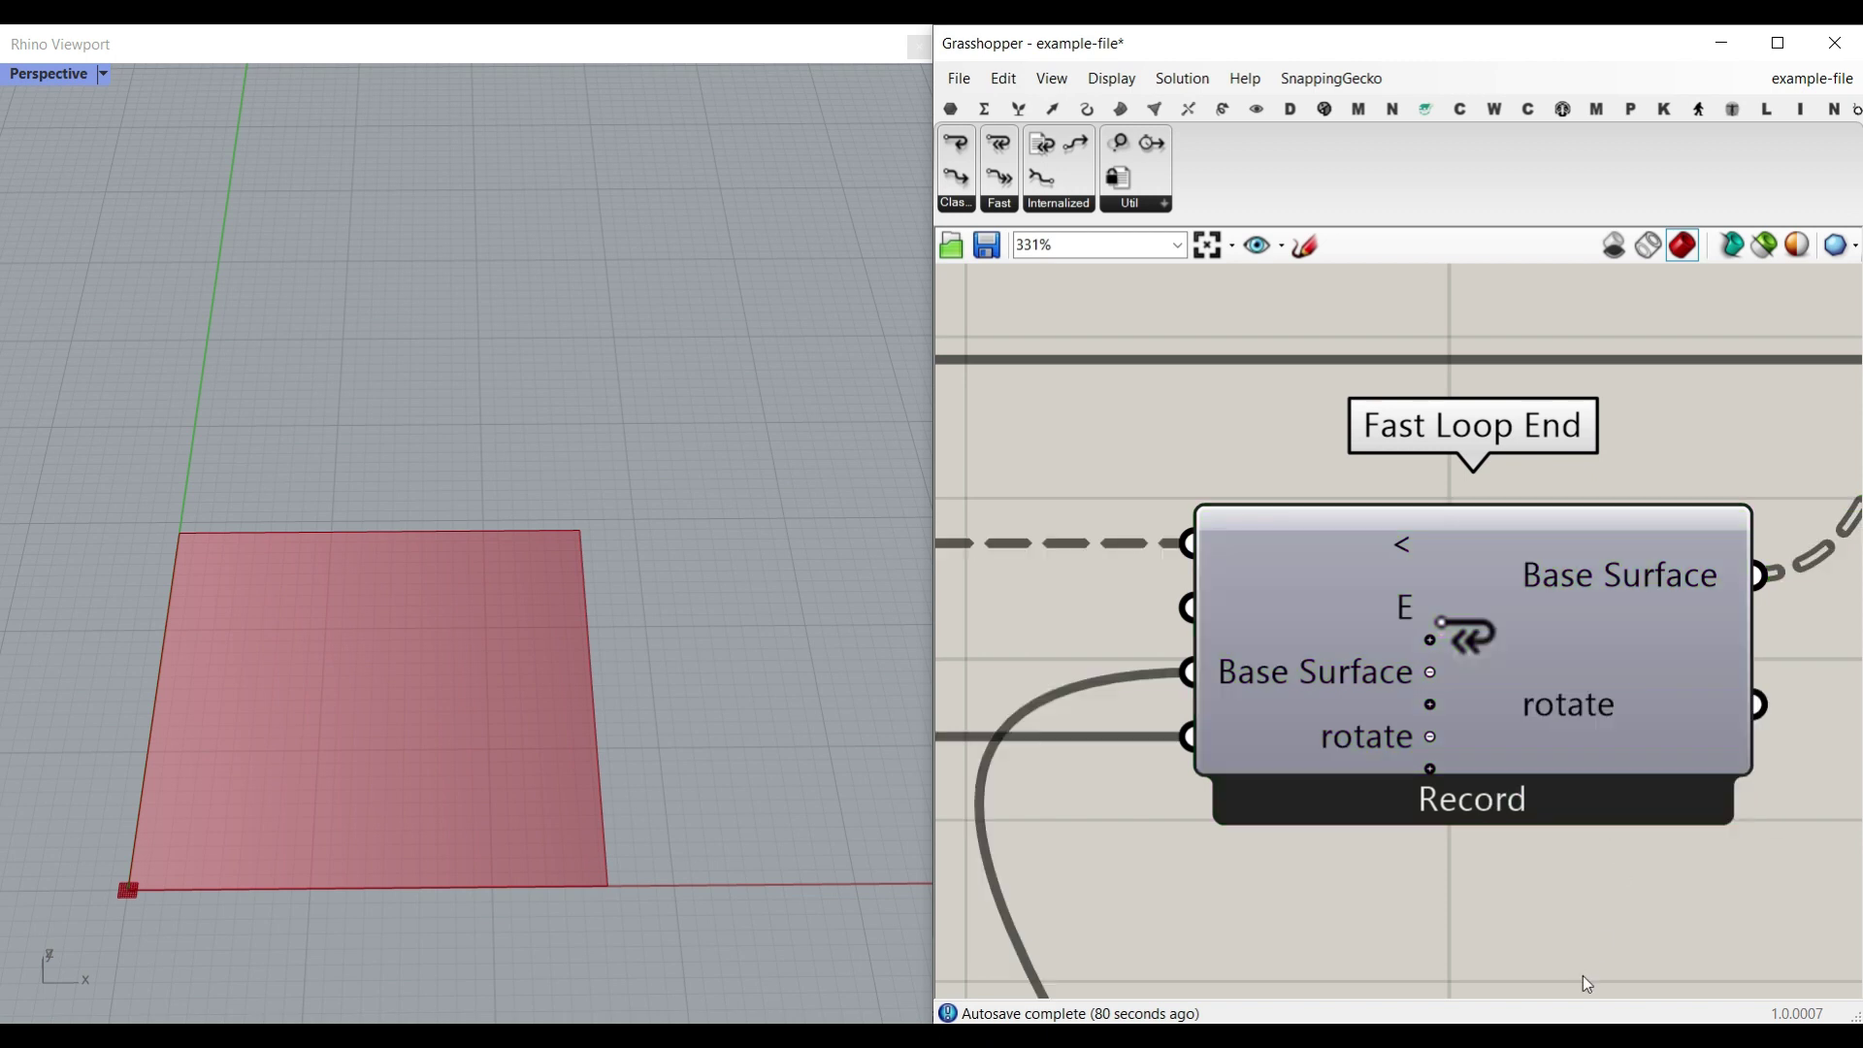
# - Mark the fold angle at each corner of the three-sided polygon with freehand lines and arrows, and clear the marks
pyautogui.scroll(-10, 1438, 810)
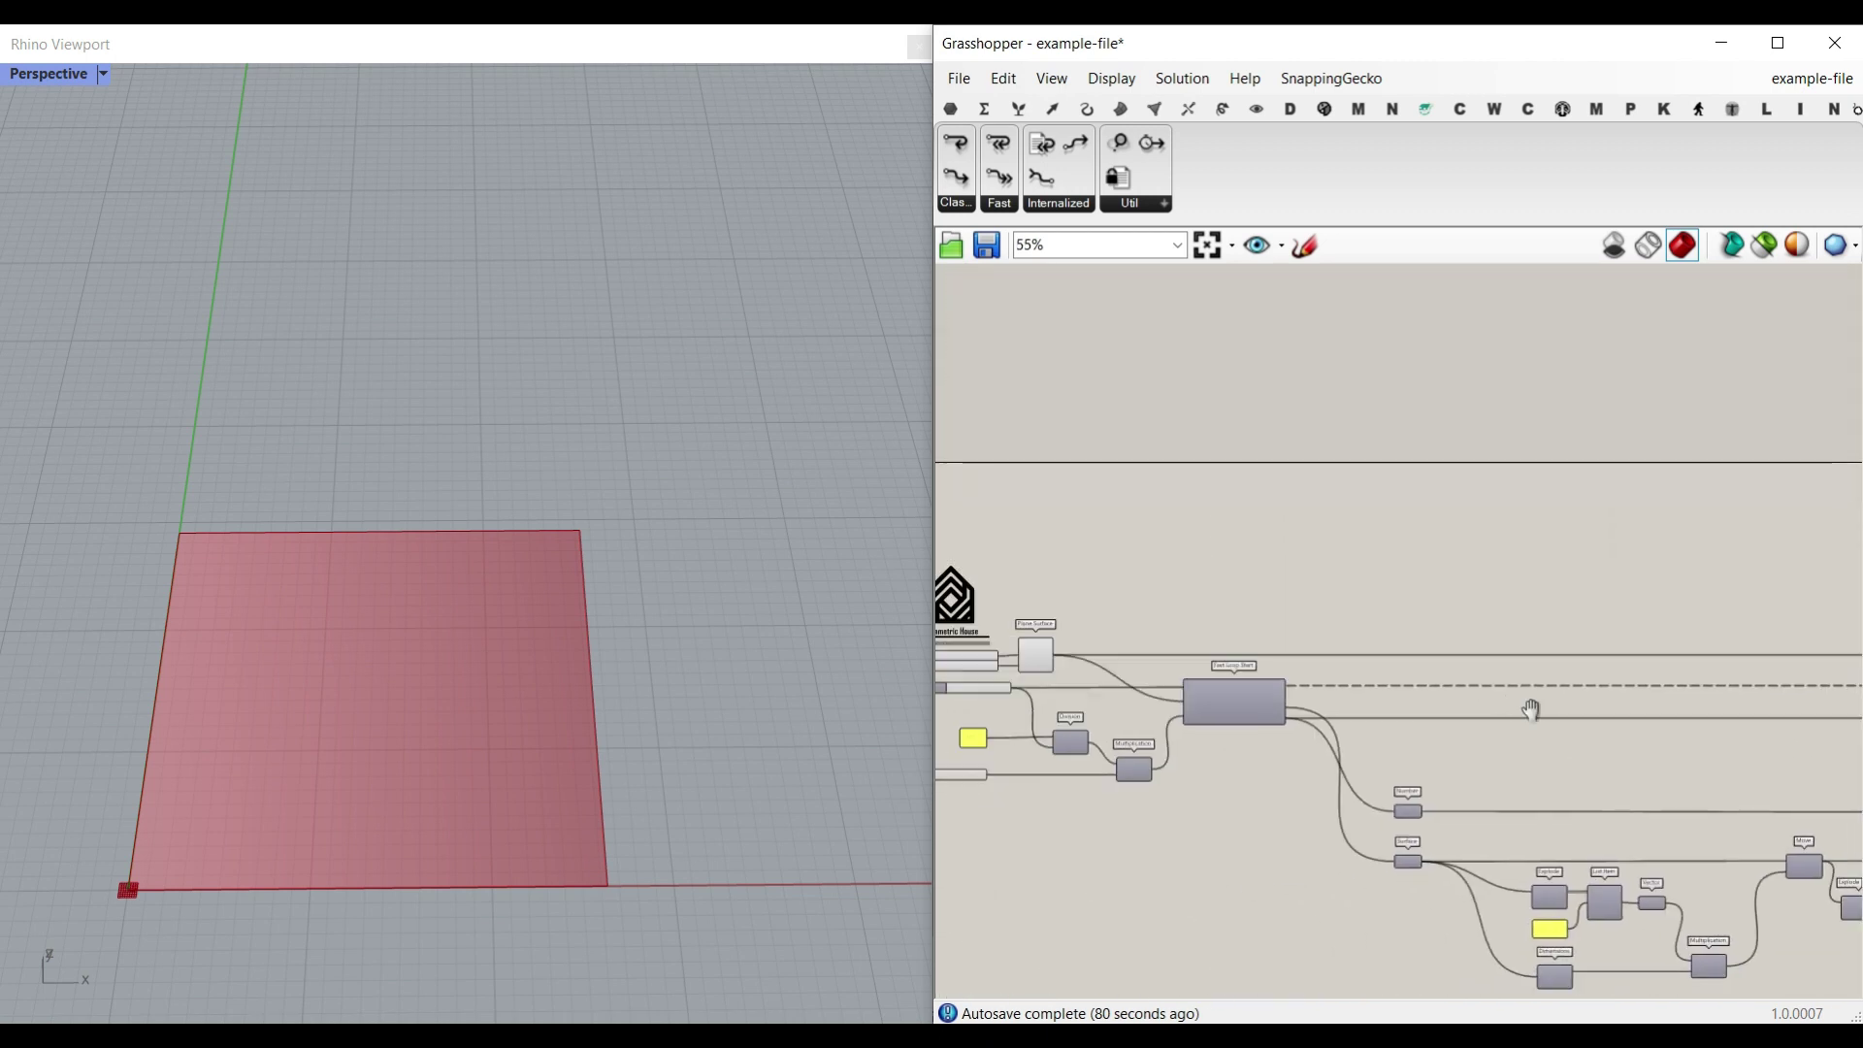
pyautogui.scroll(3, 1329, 723)
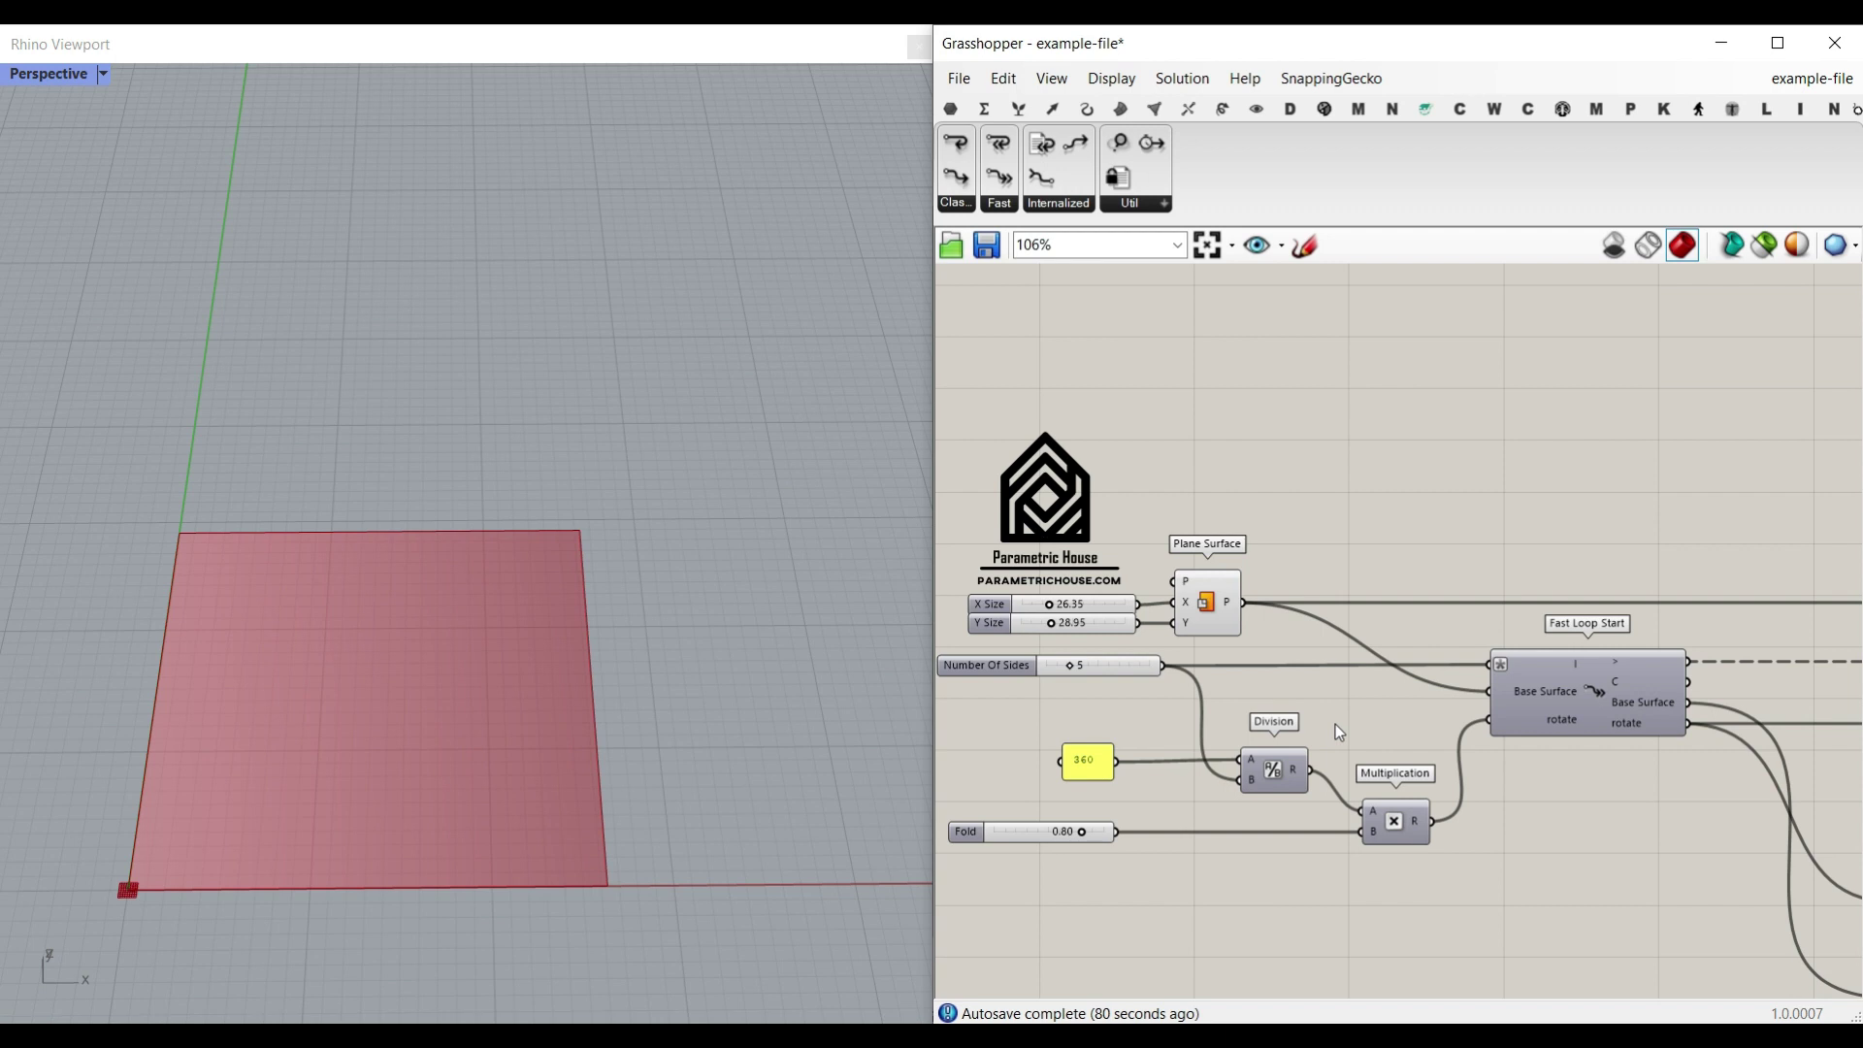
pyautogui.scroll(3, 1336, 724)
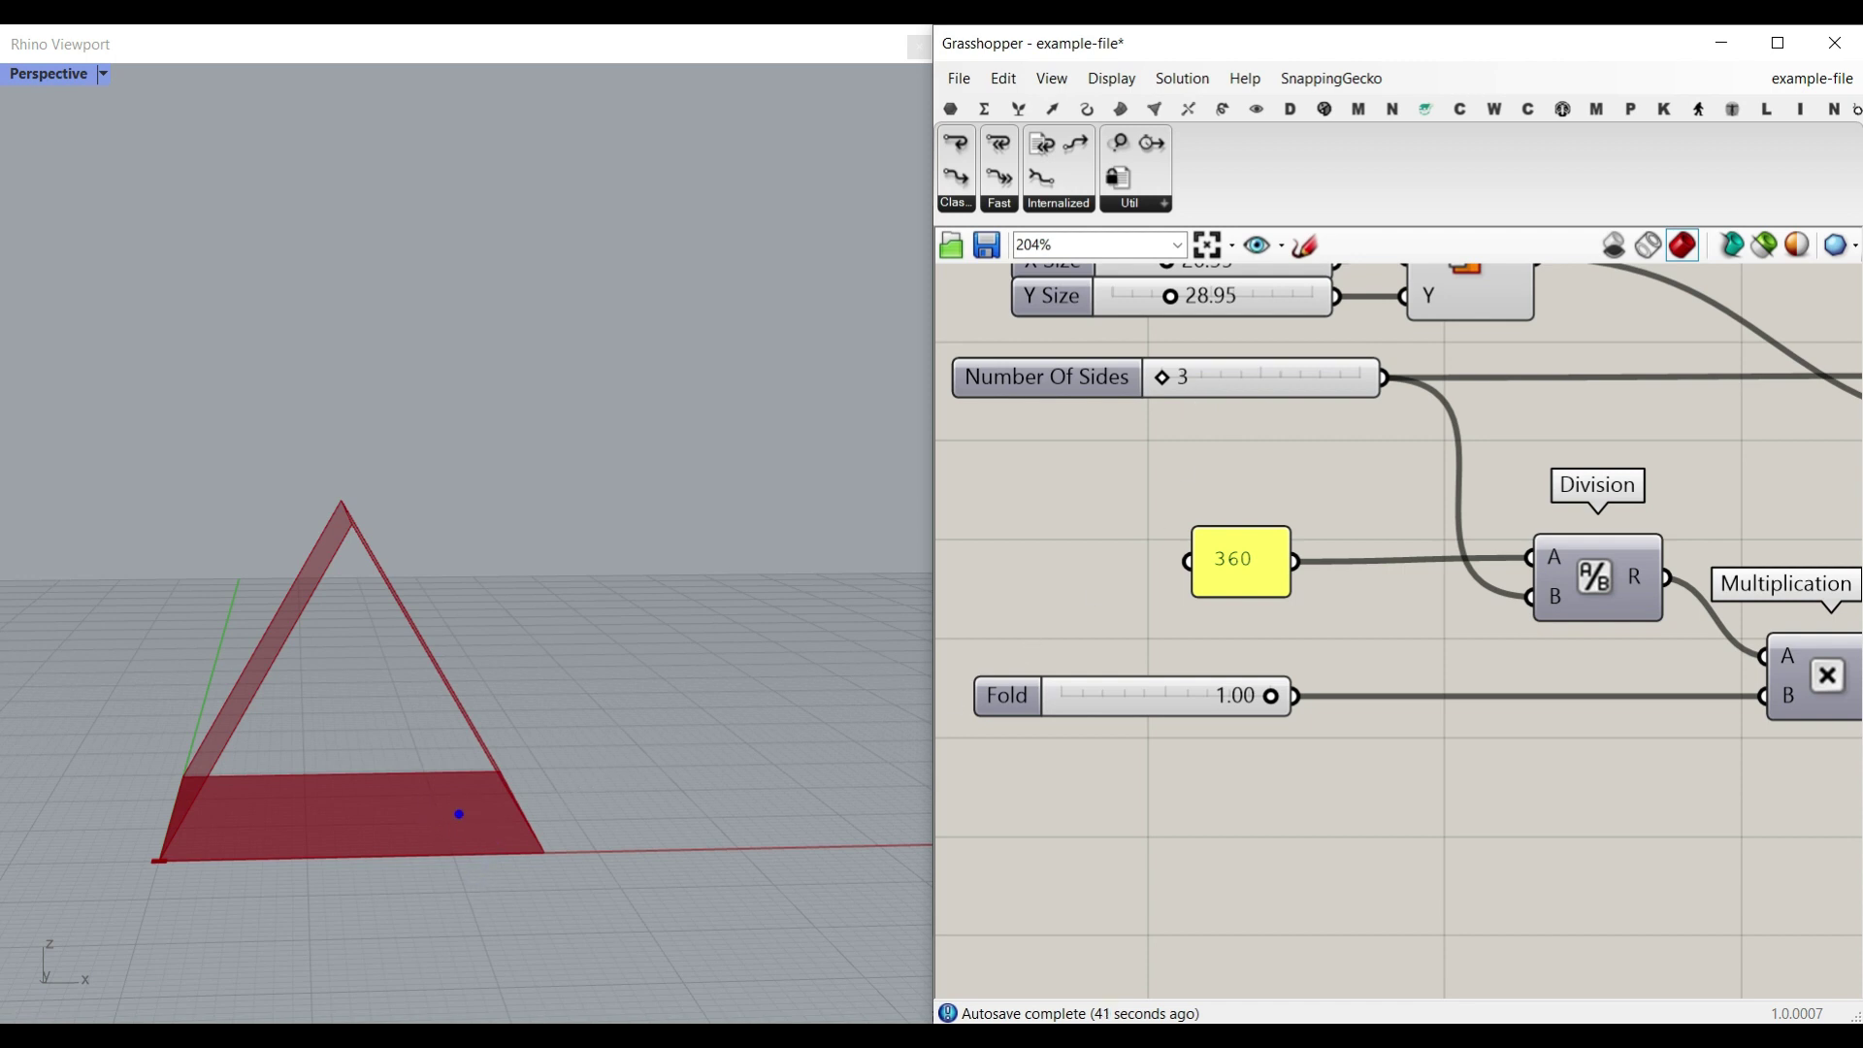
pyautogui.moveTo(480, 827)
pyautogui.mouseDown()
pyautogui.moveTo(714, 809)
pyautogui.moveTo(590, 749)
pyautogui.moveTo(505, 739)
pyautogui.mouseUp()
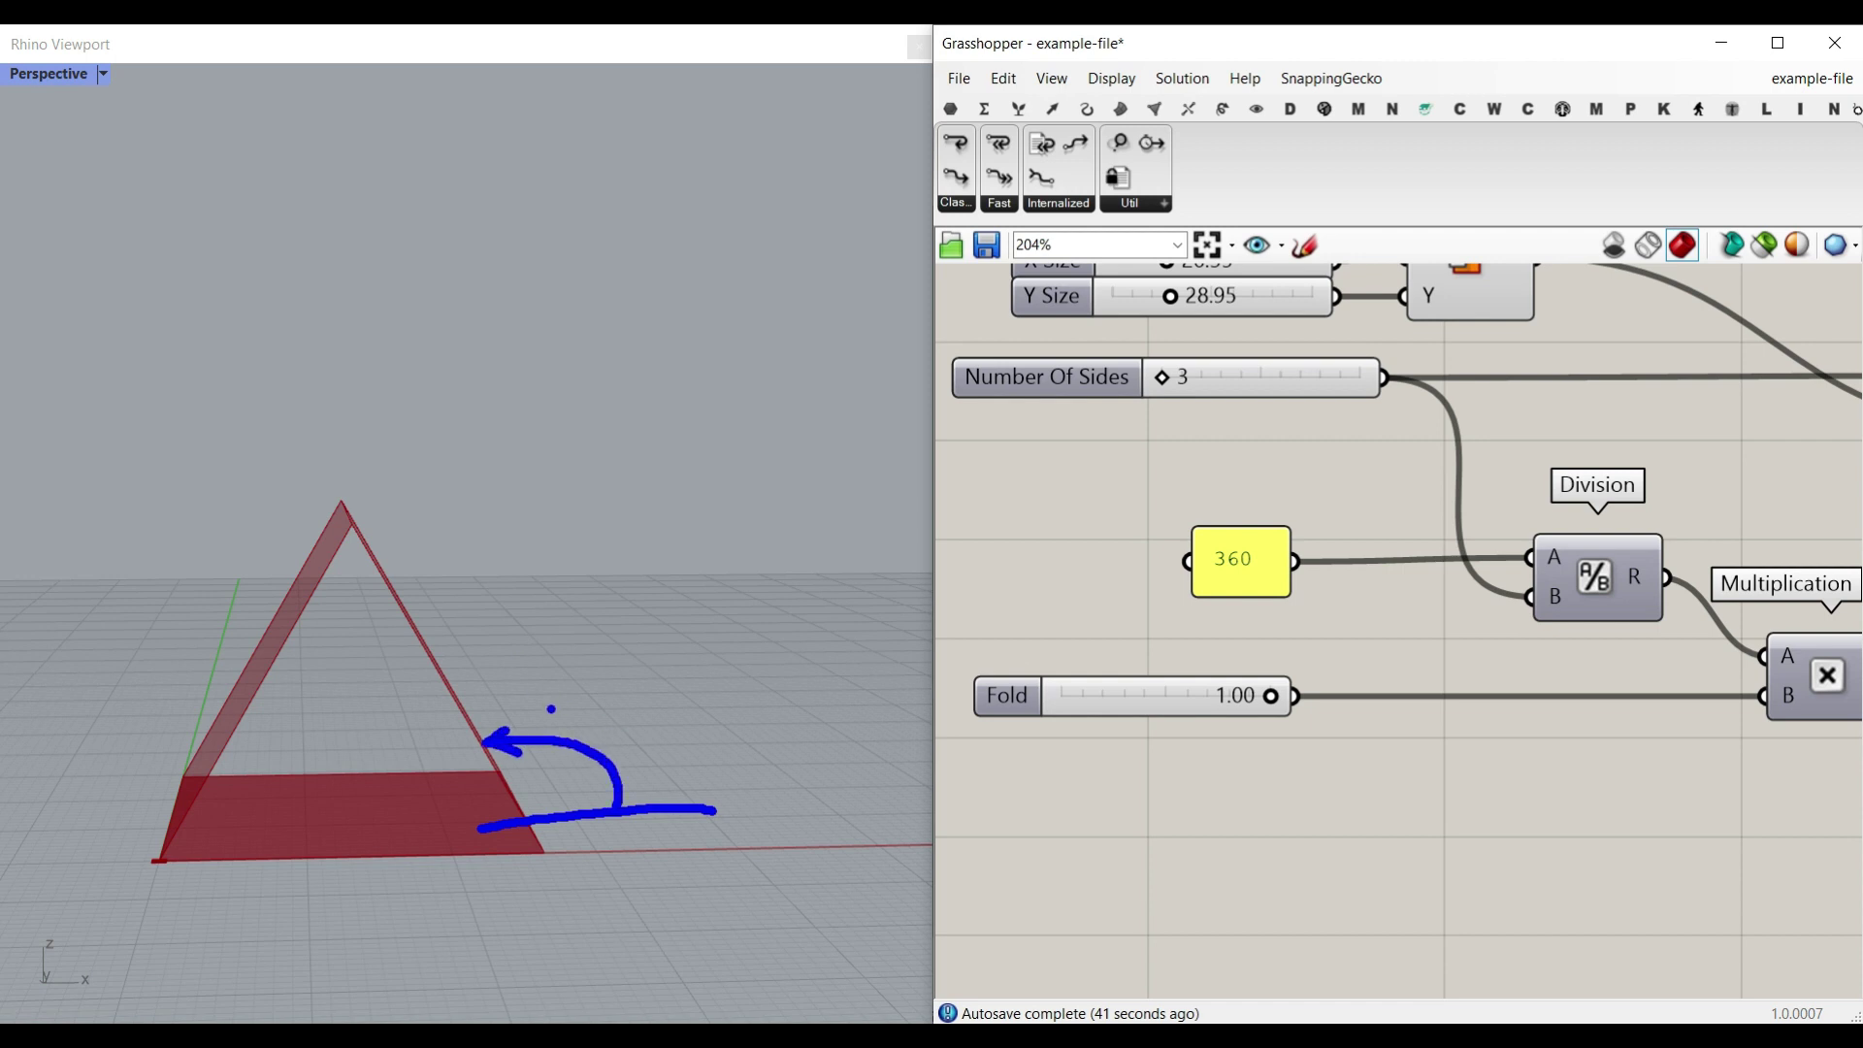
pyautogui.moveTo(386, 576)
pyautogui.mouseDown()
pyautogui.moveTo(286, 427)
pyautogui.moveTo(279, 493)
pyautogui.moveTo(313, 546)
pyautogui.mouseUp()
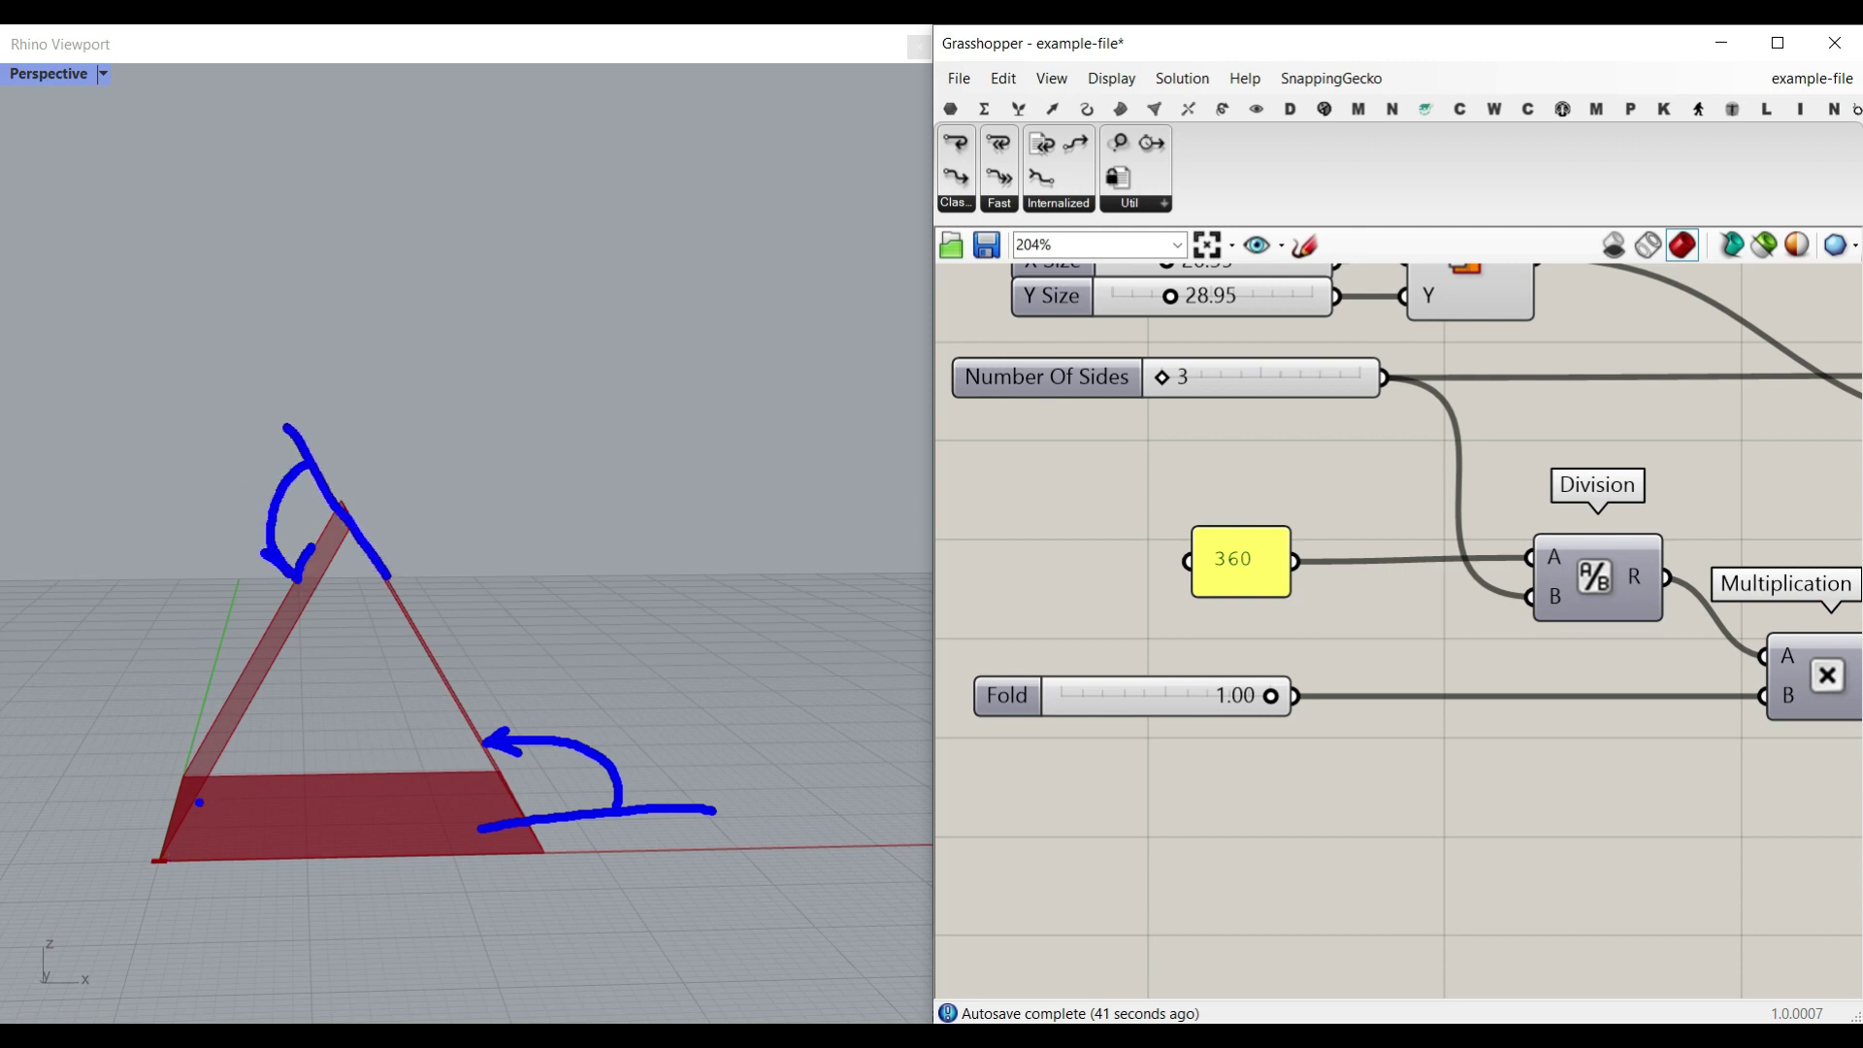
pyautogui.moveTo(199, 788); pyautogui.dragTo(91, 963)
pyautogui.moveTo(120, 900)
pyautogui.mouseDown()
pyautogui.moveTo(238, 849)
pyautogui.moveTo(267, 873)
pyautogui.mouseUp()
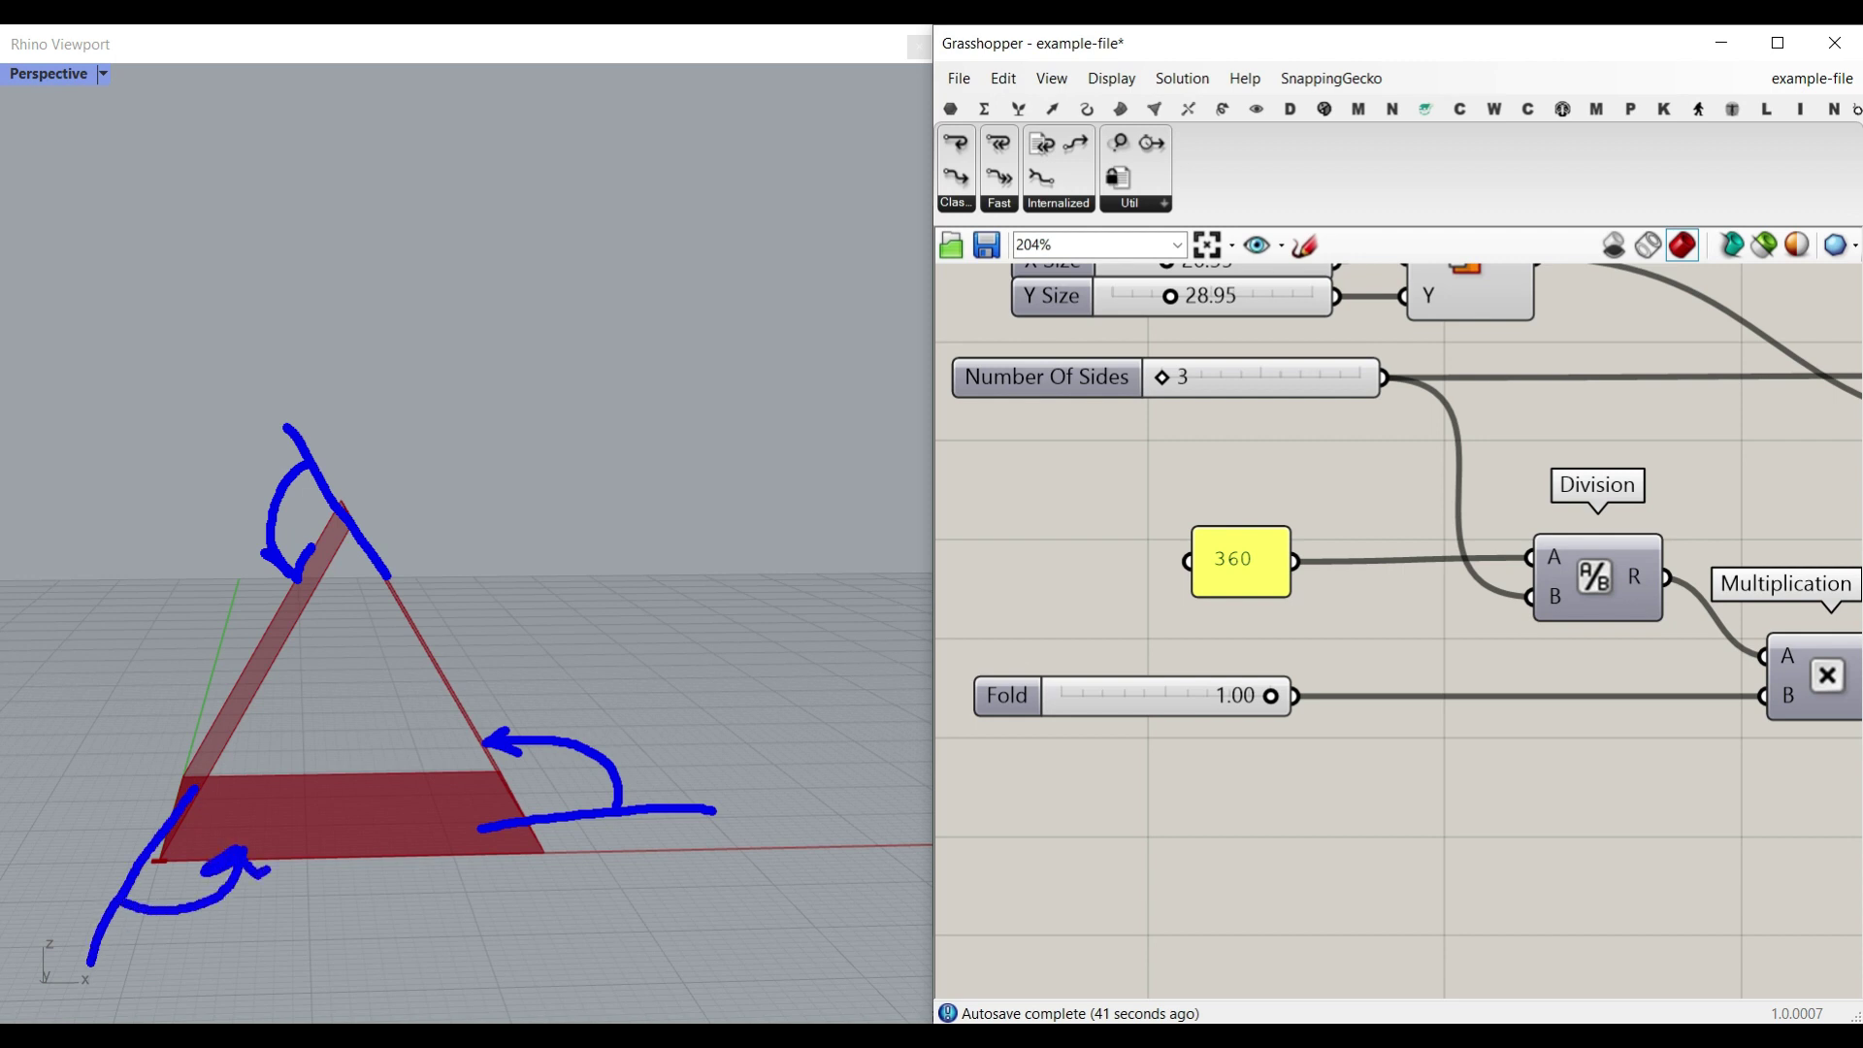
pyautogui.press('Escape')
# - Set Number Of Sides to 4 and mark the fold angles at two corners of the square
pyautogui.moveTo(1162, 376); pyautogui.dragTo(1190, 381)
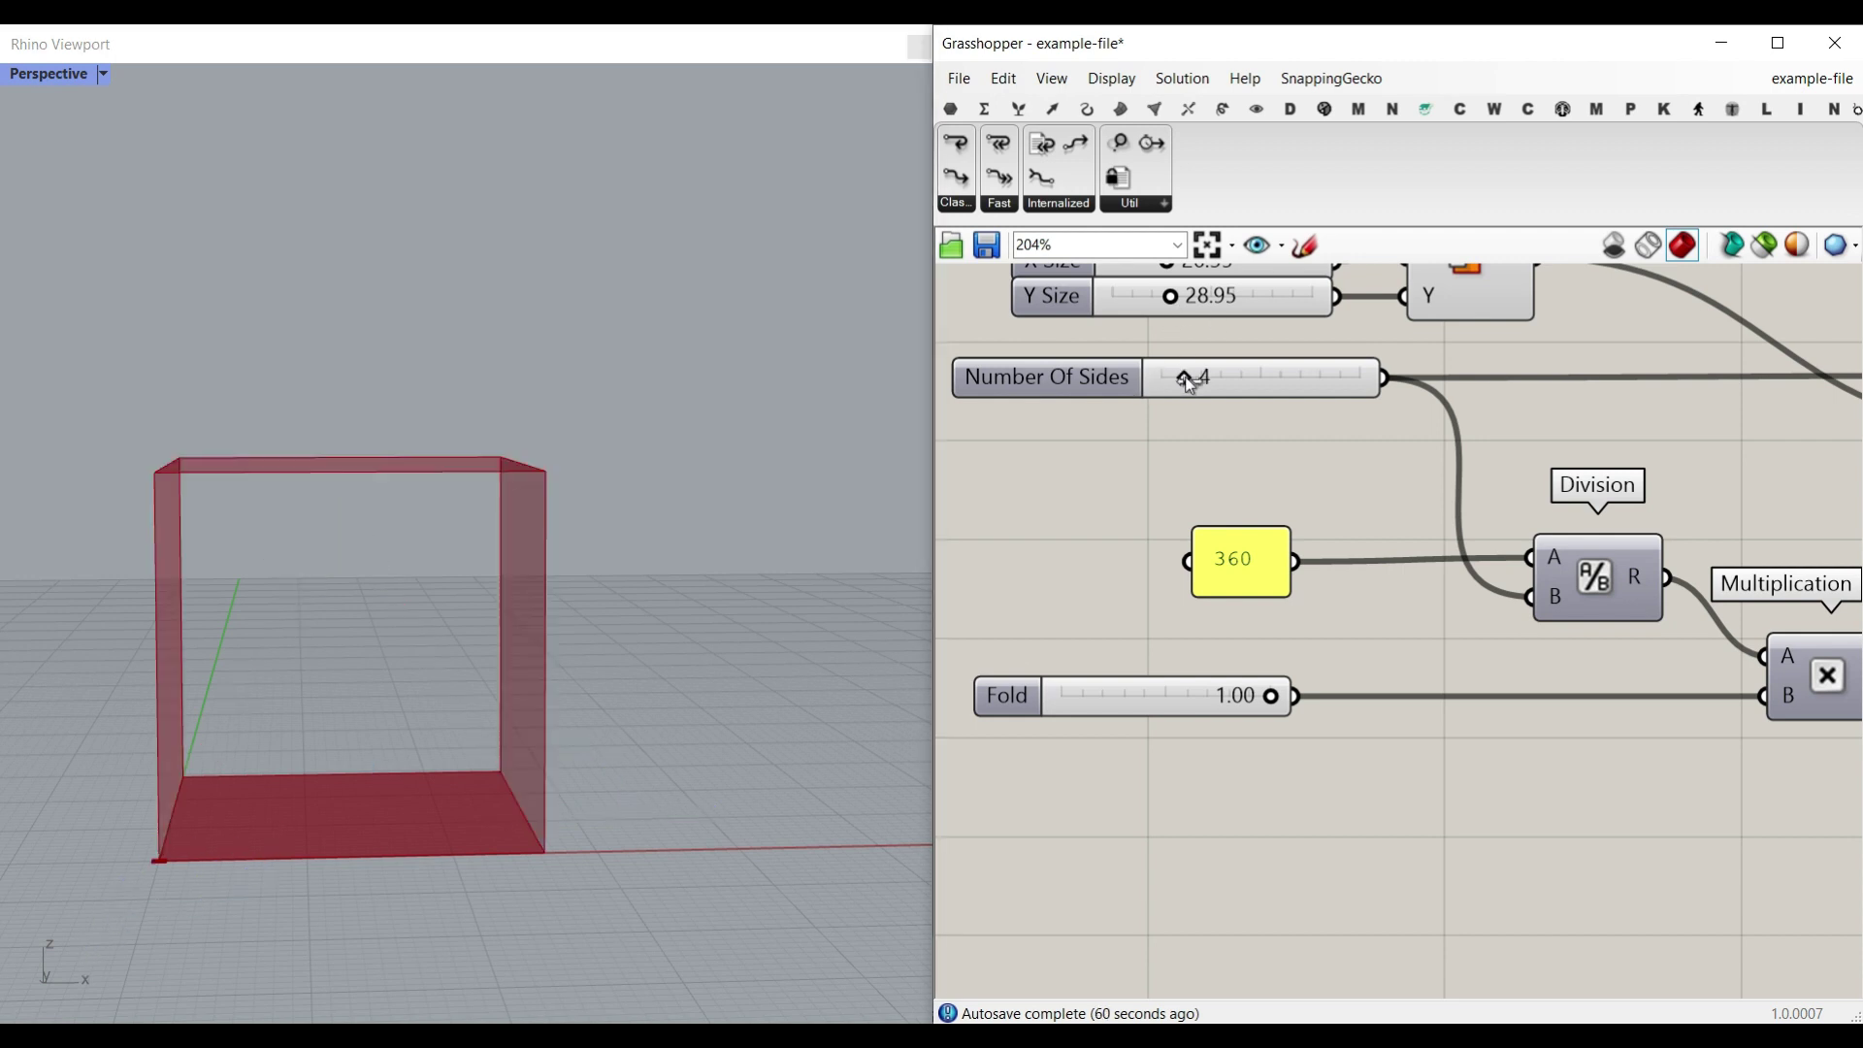
pyautogui.moveTo(466, 832)
pyautogui.mouseDown()
pyautogui.moveTo(673, 821)
pyautogui.moveTo(556, 757)
pyautogui.mouseUp()
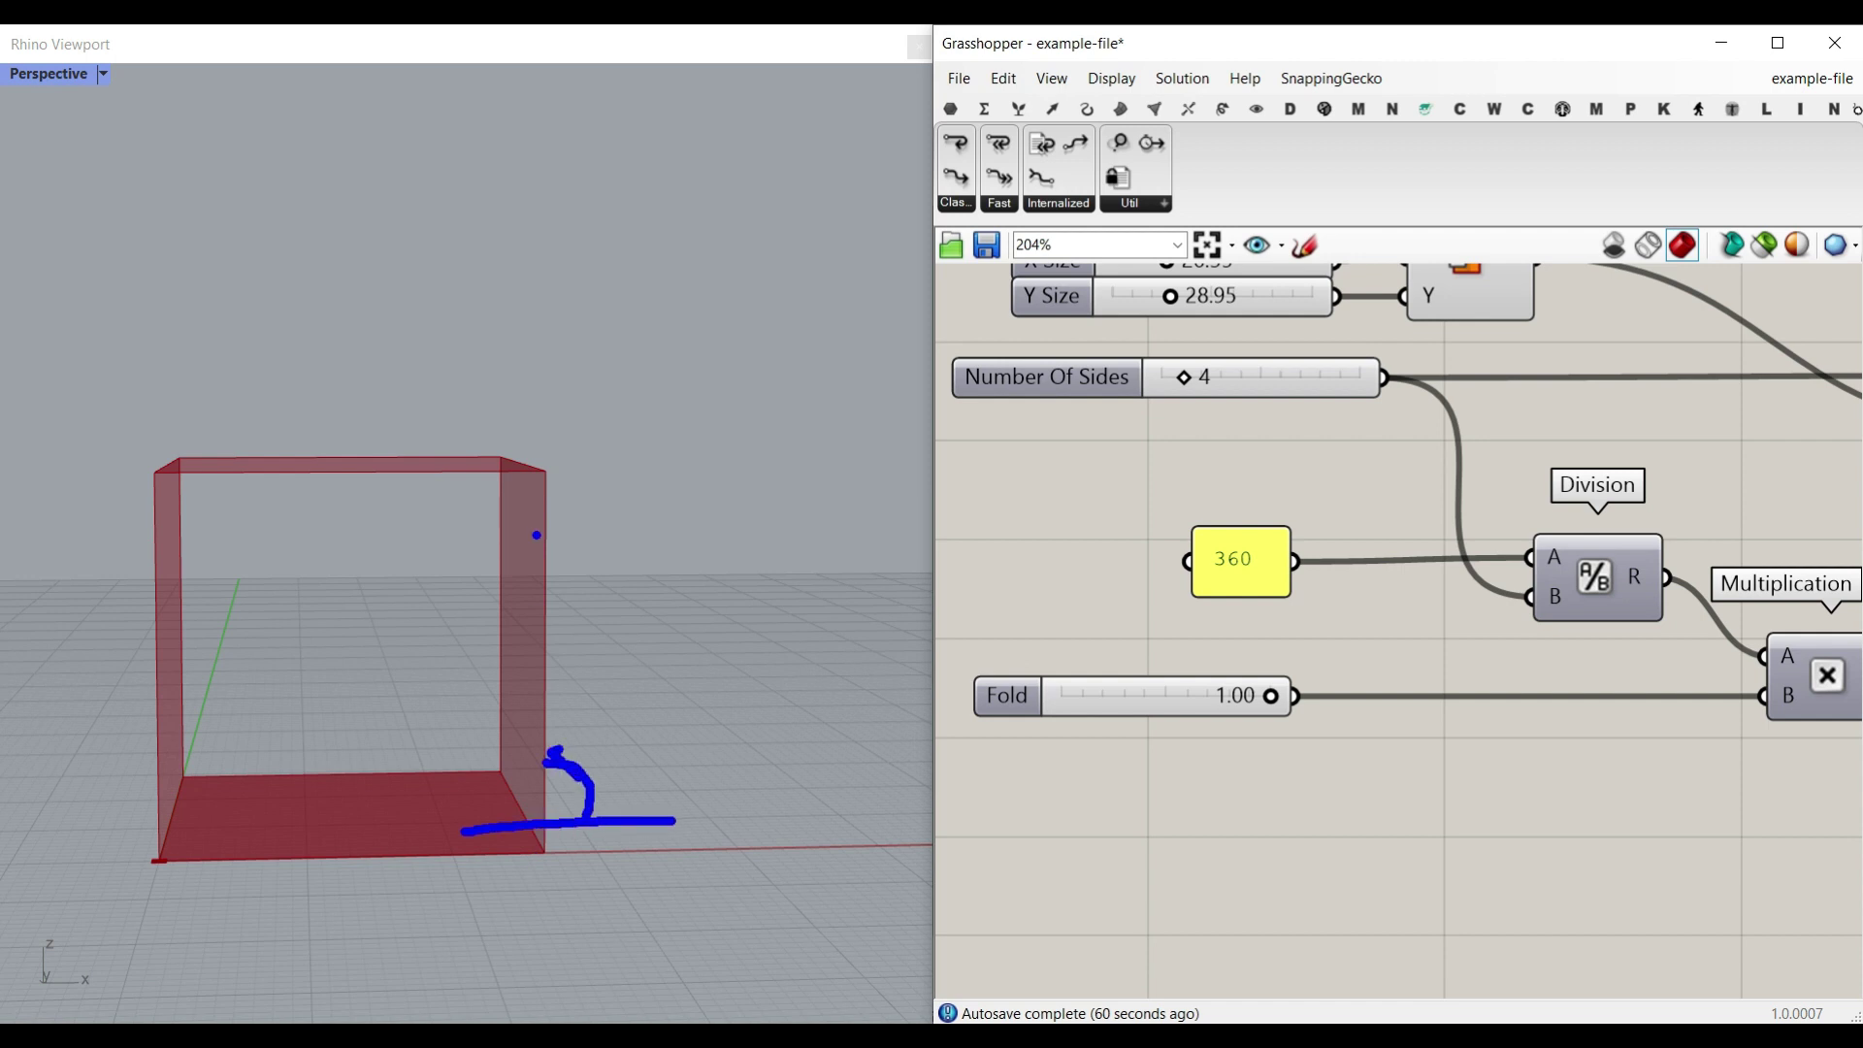
pyautogui.moveTo(537, 534)
pyautogui.mouseDown()
pyautogui.moveTo(517, 376)
pyautogui.moveTo(448, 454)
pyautogui.moveTo(486, 460)
pyautogui.mouseUp()
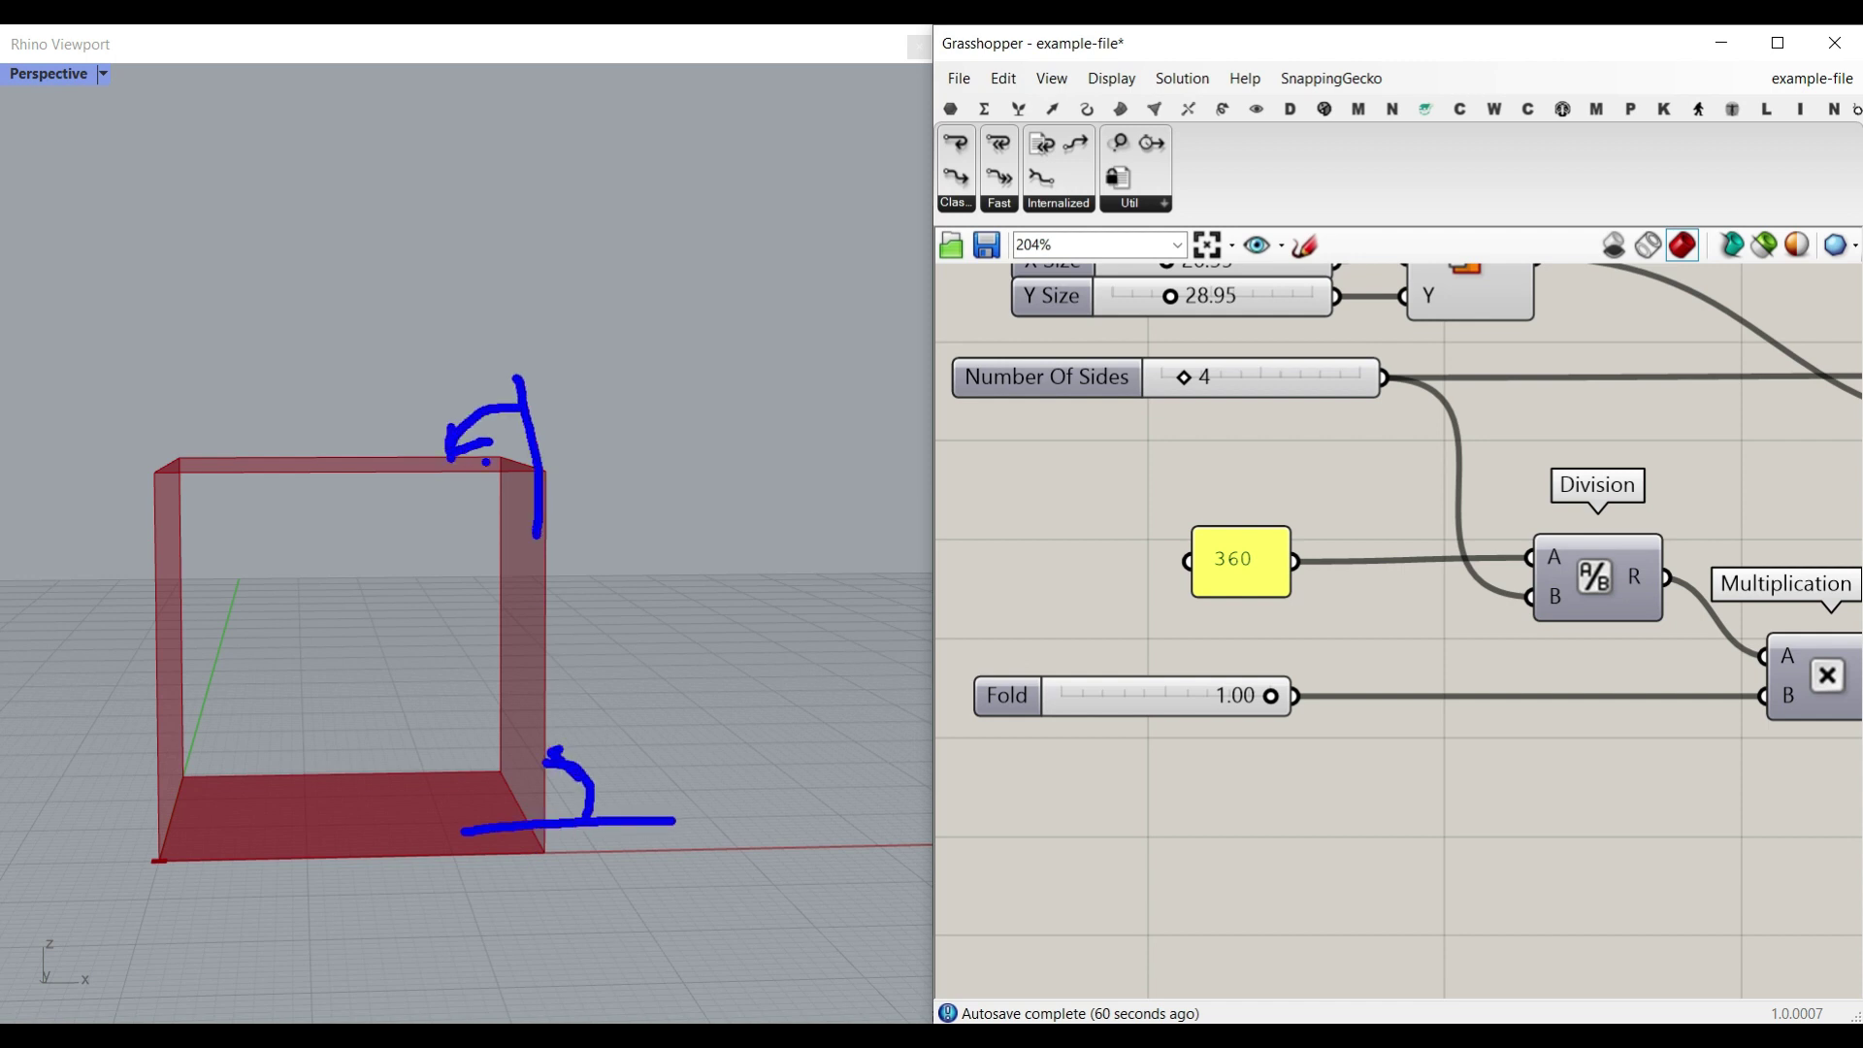
pyautogui.press('Escape')
# - Set Number Of Sides to 5 and mark the fold angles at two corners of the pentagon
pyautogui.moveTo(1184, 376); pyautogui.dragTo(1206, 376)
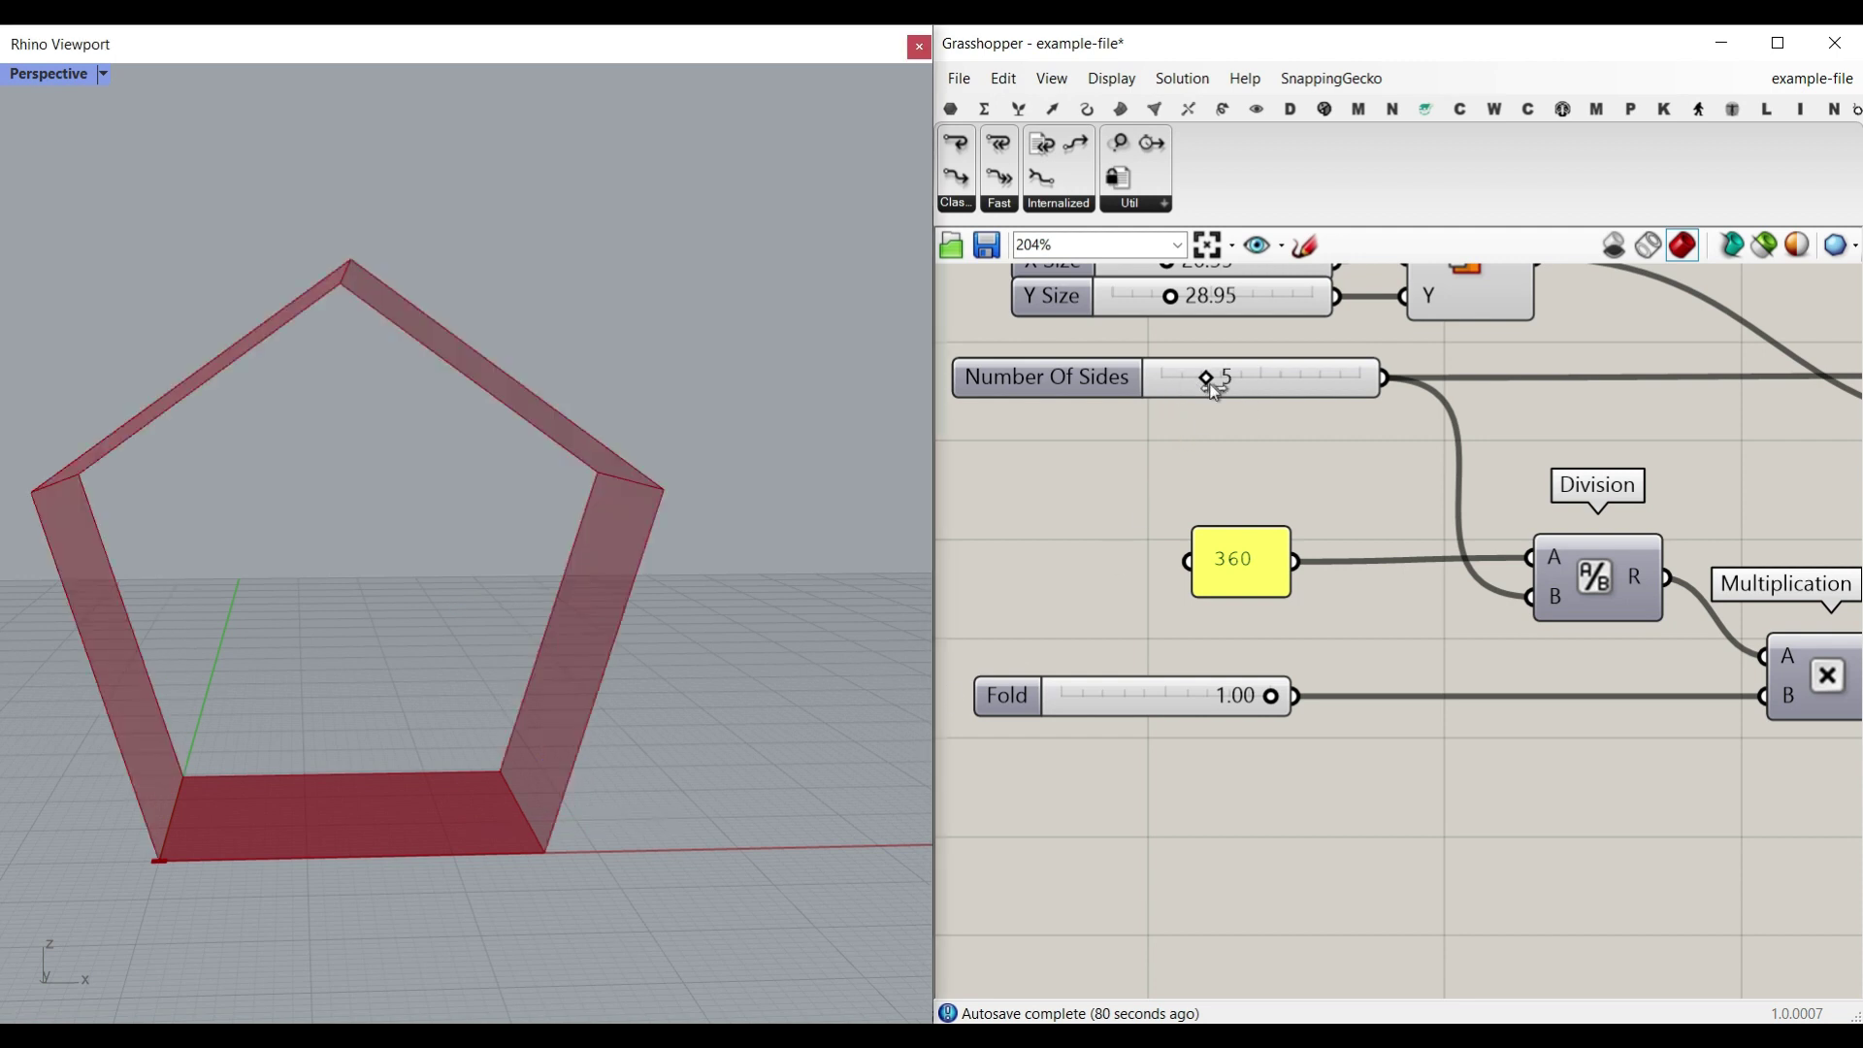
pyautogui.moveTo(503, 824)
pyautogui.mouseDown()
pyautogui.moveTo(717, 822)
pyautogui.moveTo(584, 735)
pyautogui.moveTo(609, 757)
pyautogui.mouseUp()
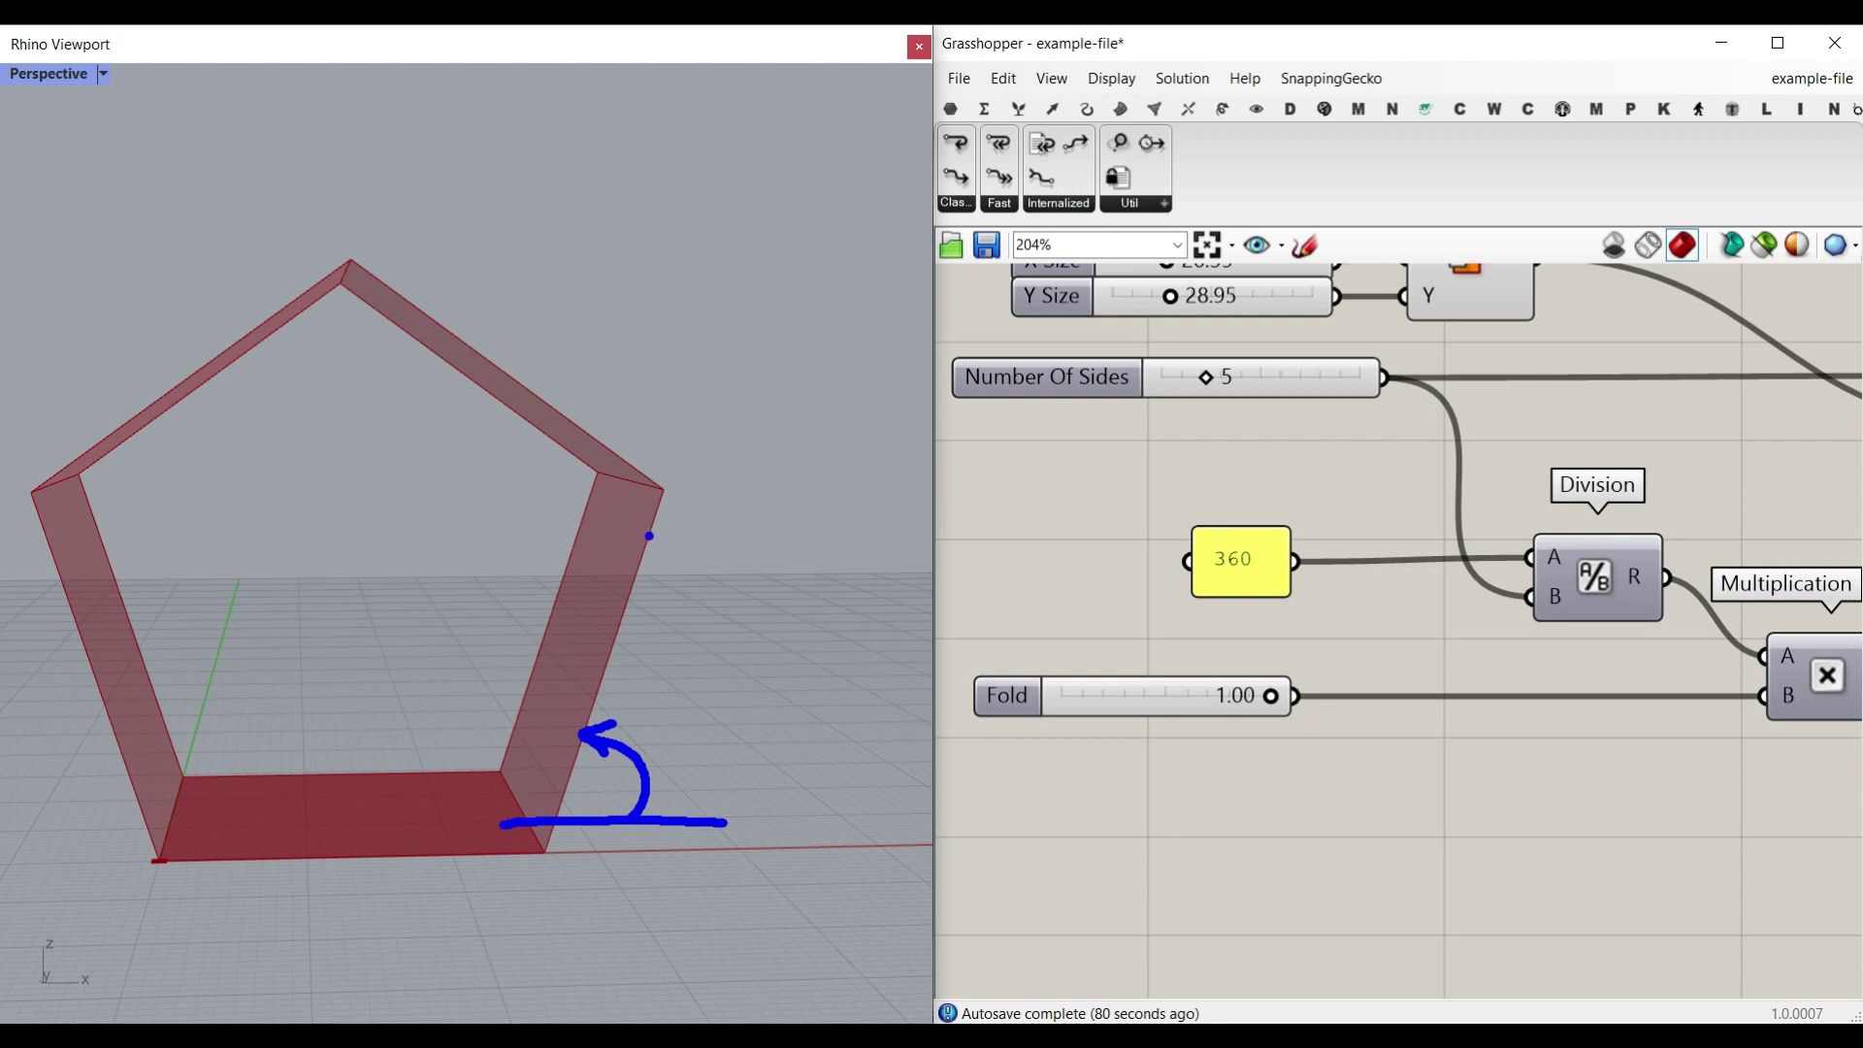
pyautogui.moveTo(649, 535); pyautogui.dragTo(673, 376)
pyautogui.moveTo(661, 442)
pyautogui.mouseDown()
pyautogui.moveTo(642, 395)
pyautogui.moveTo(568, 393)
pyautogui.moveTo(609, 434)
pyautogui.mouseUp()
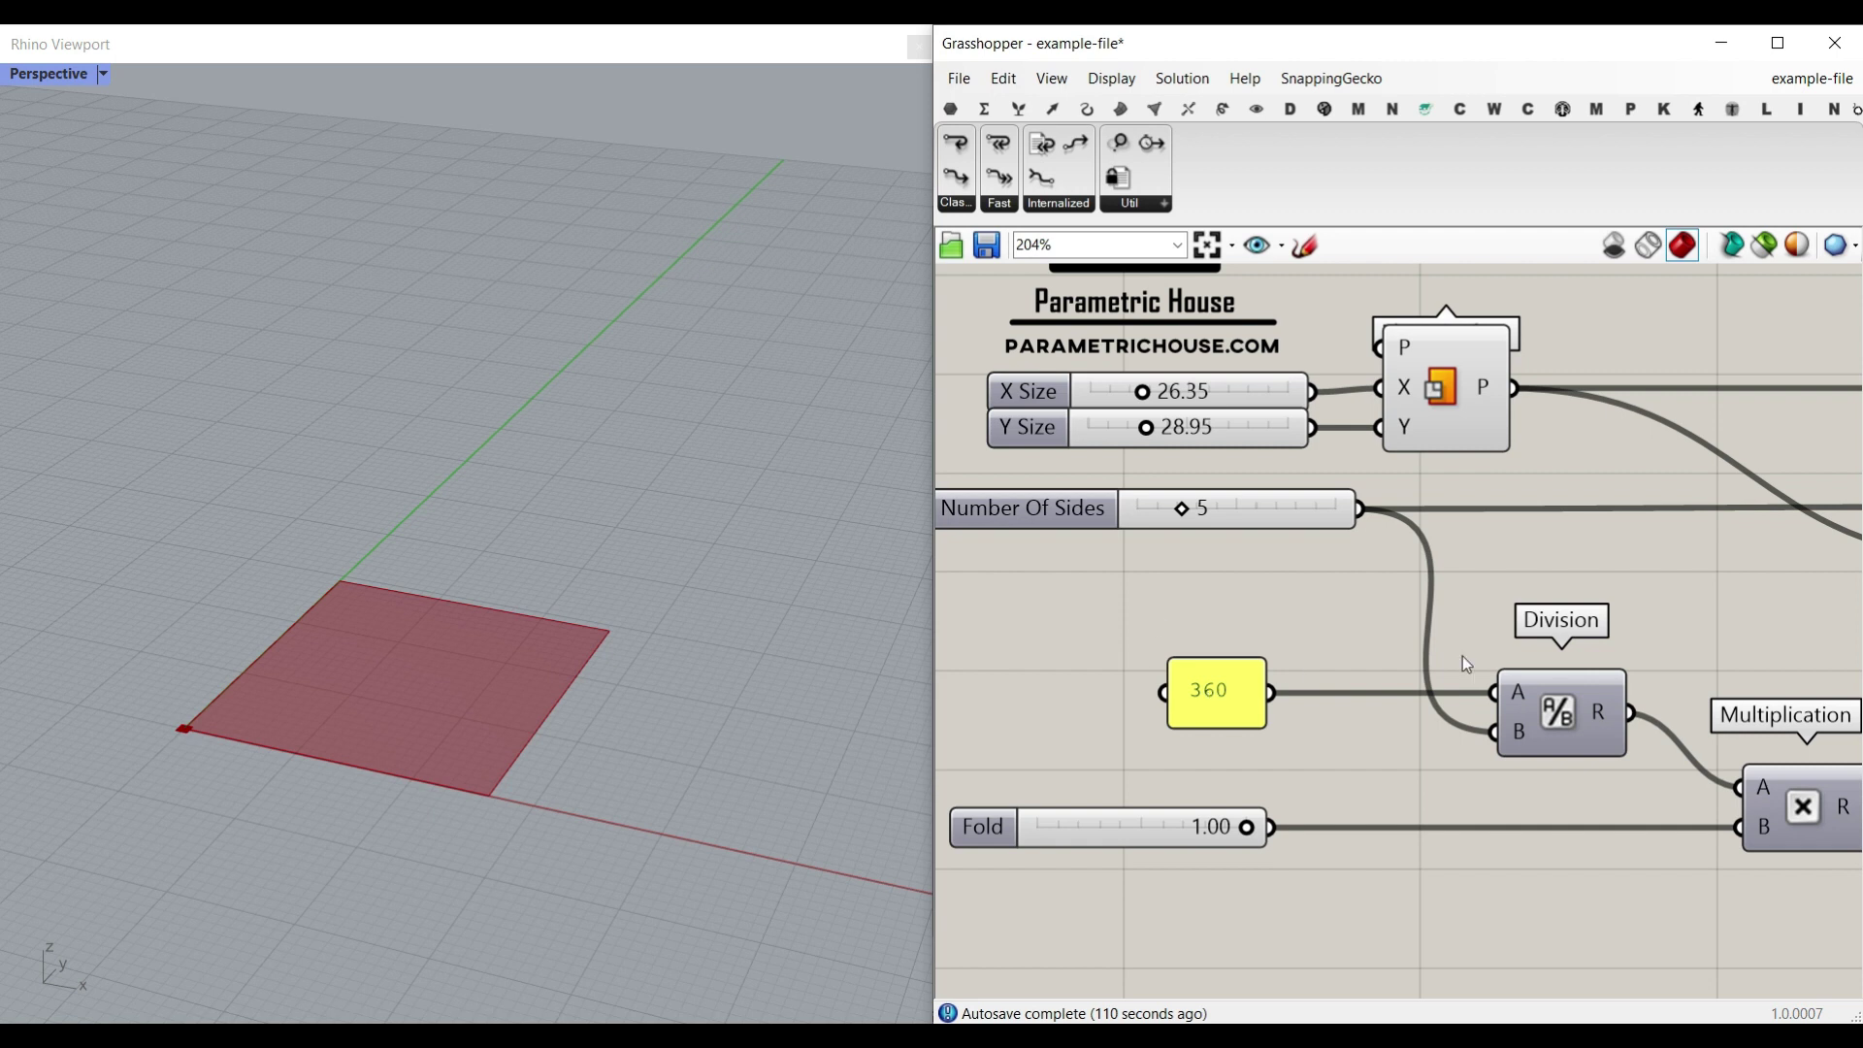
# - Go over the Division and Multiplication components and set the Fold slider to 0.39
pyautogui.moveTo(1672, 707); pyautogui.dragTo(1518, 561, button='right')
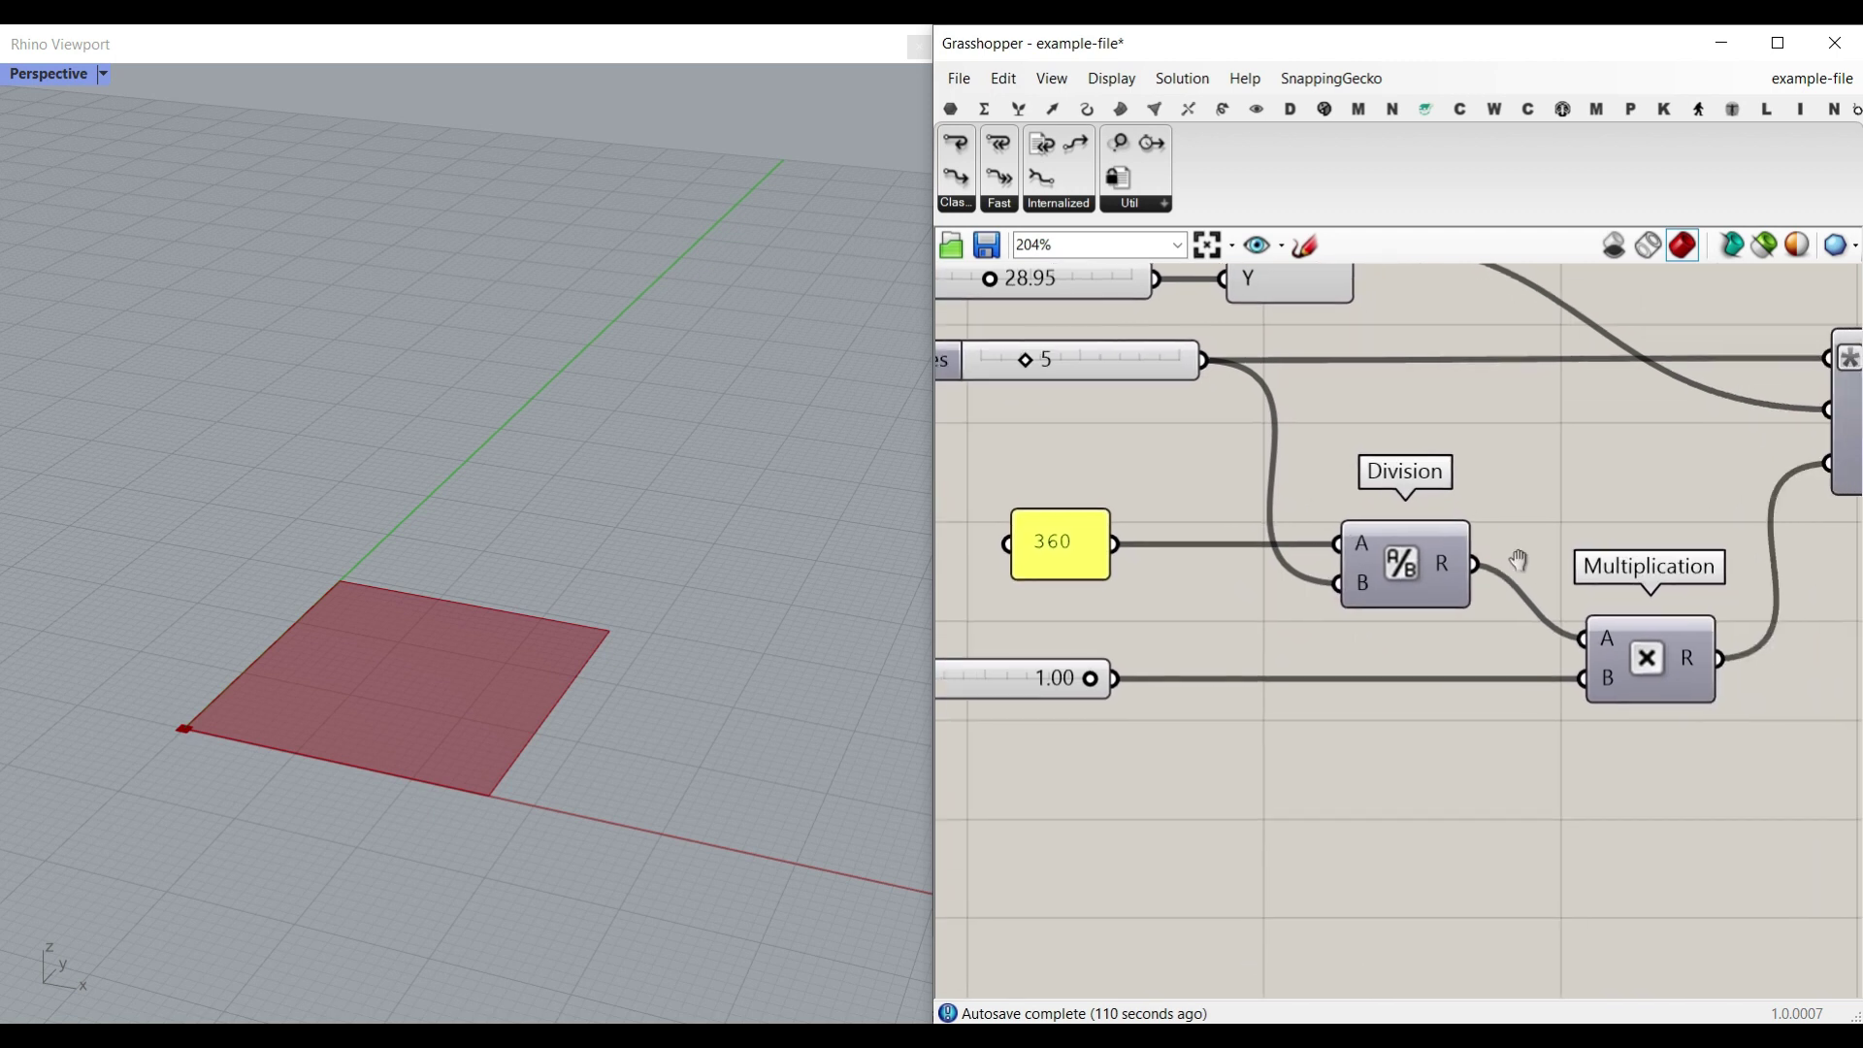
pyautogui.scroll(-1, 1423, 584)
pyautogui.moveTo(1279, 650); pyautogui.dragTo(1417, 668, button='right')
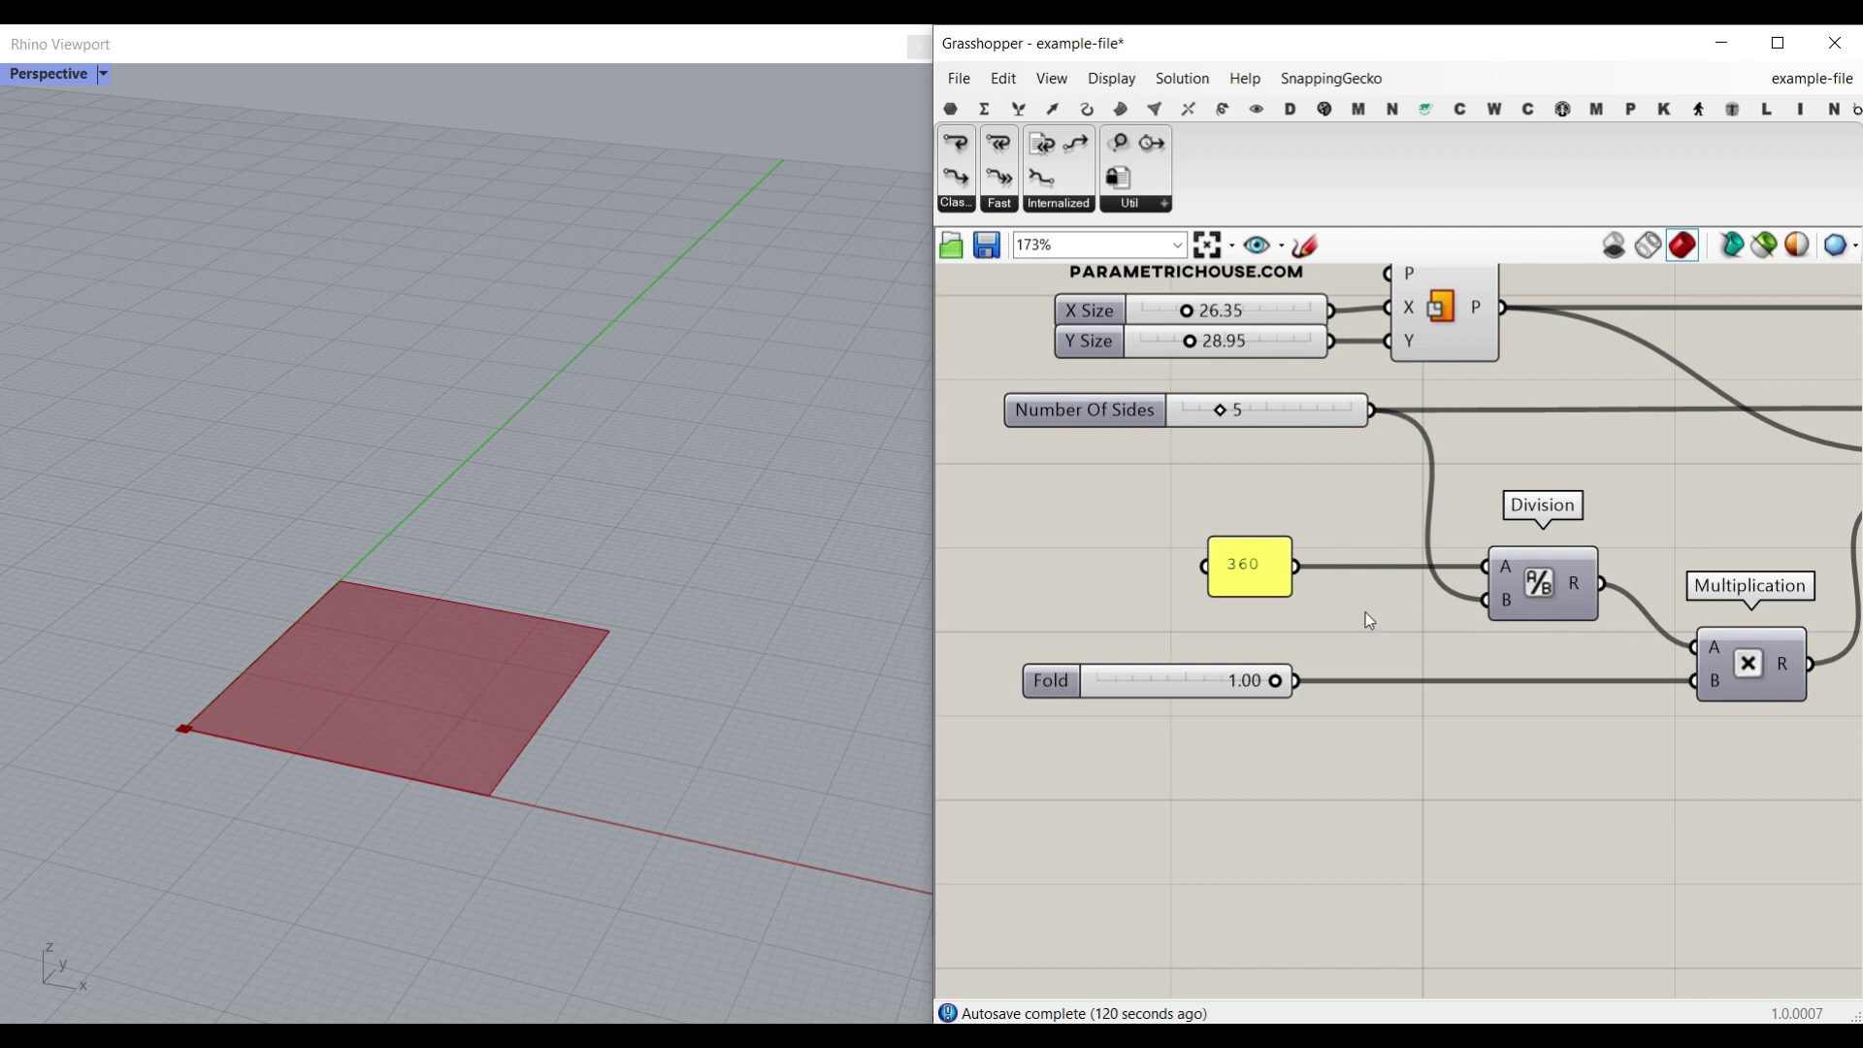
pyautogui.scroll(2, 1366, 613)
pyautogui.moveTo(1277, 680); pyautogui.dragTo(1155, 681)
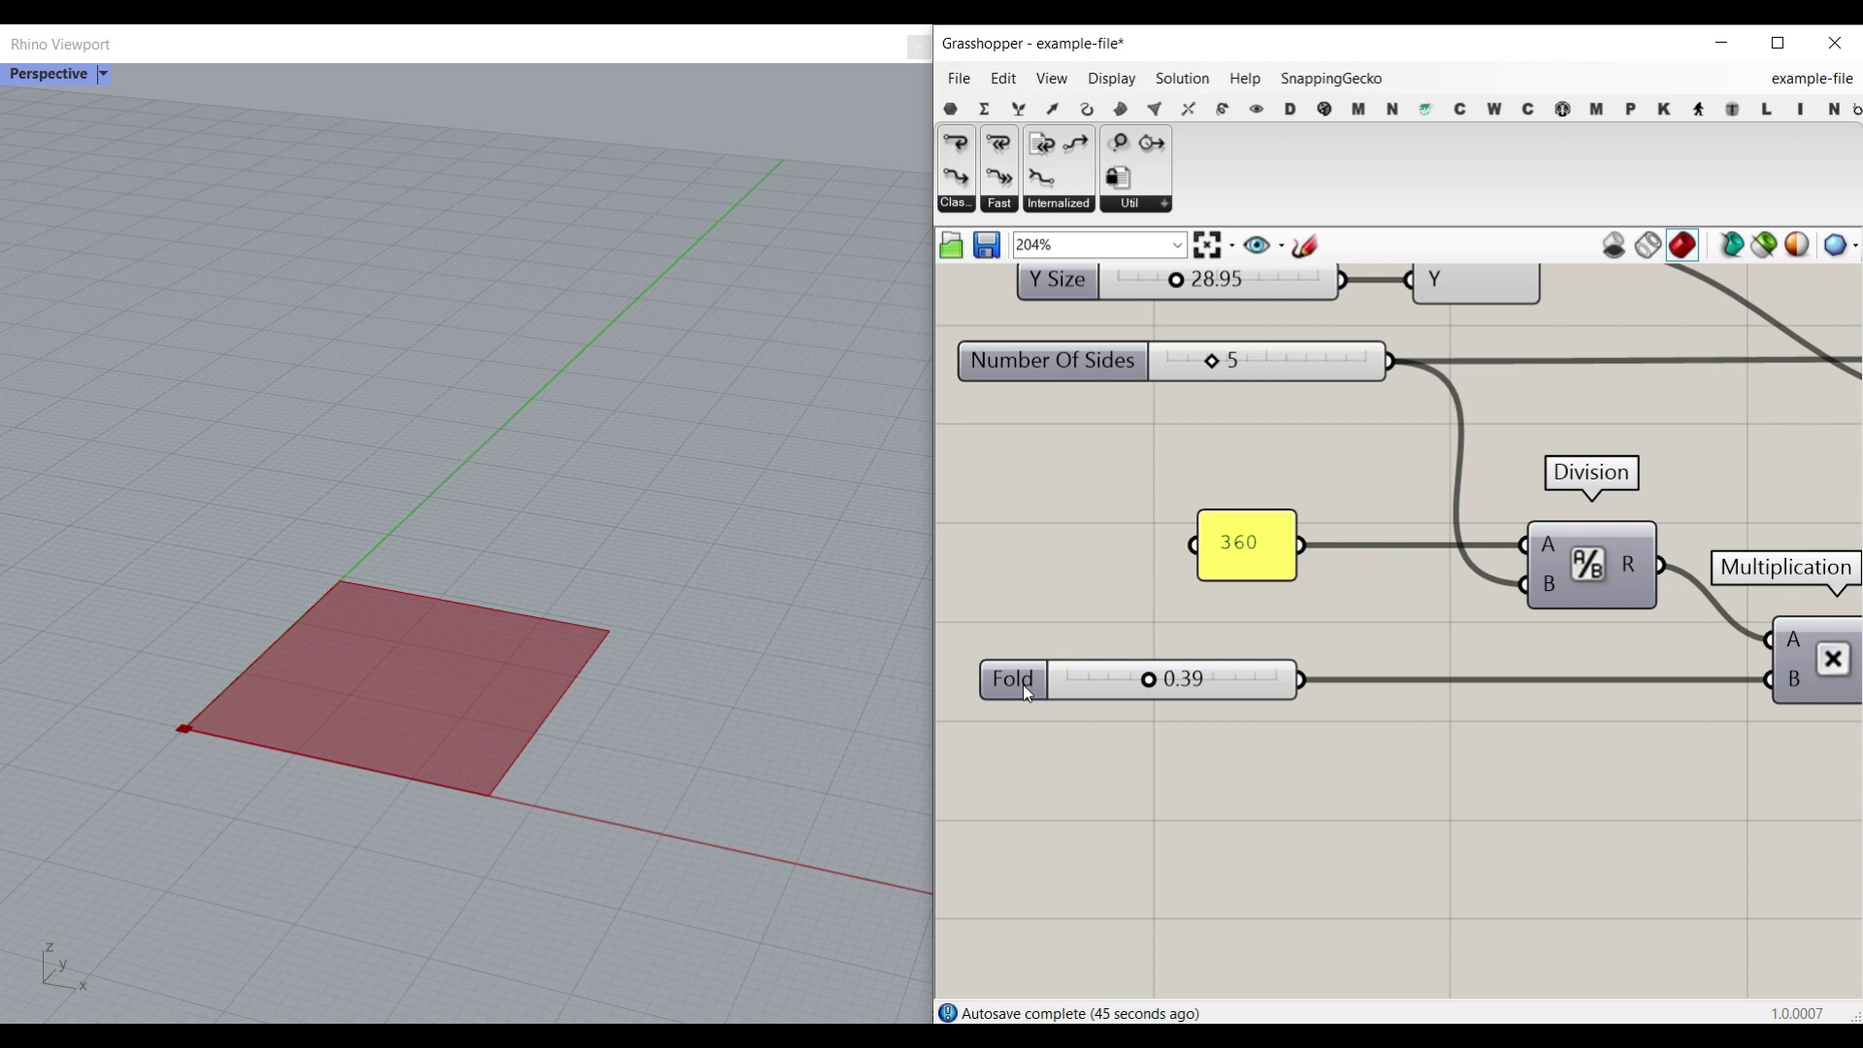
# - Trace the multiplied fold angle to the rotate input of Fast Loop Start and check its iteration input
pyautogui.moveTo(1687, 578); pyautogui.dragTo(1444, 575, button='right')
pyautogui.scroll(-2, 1347, 561)
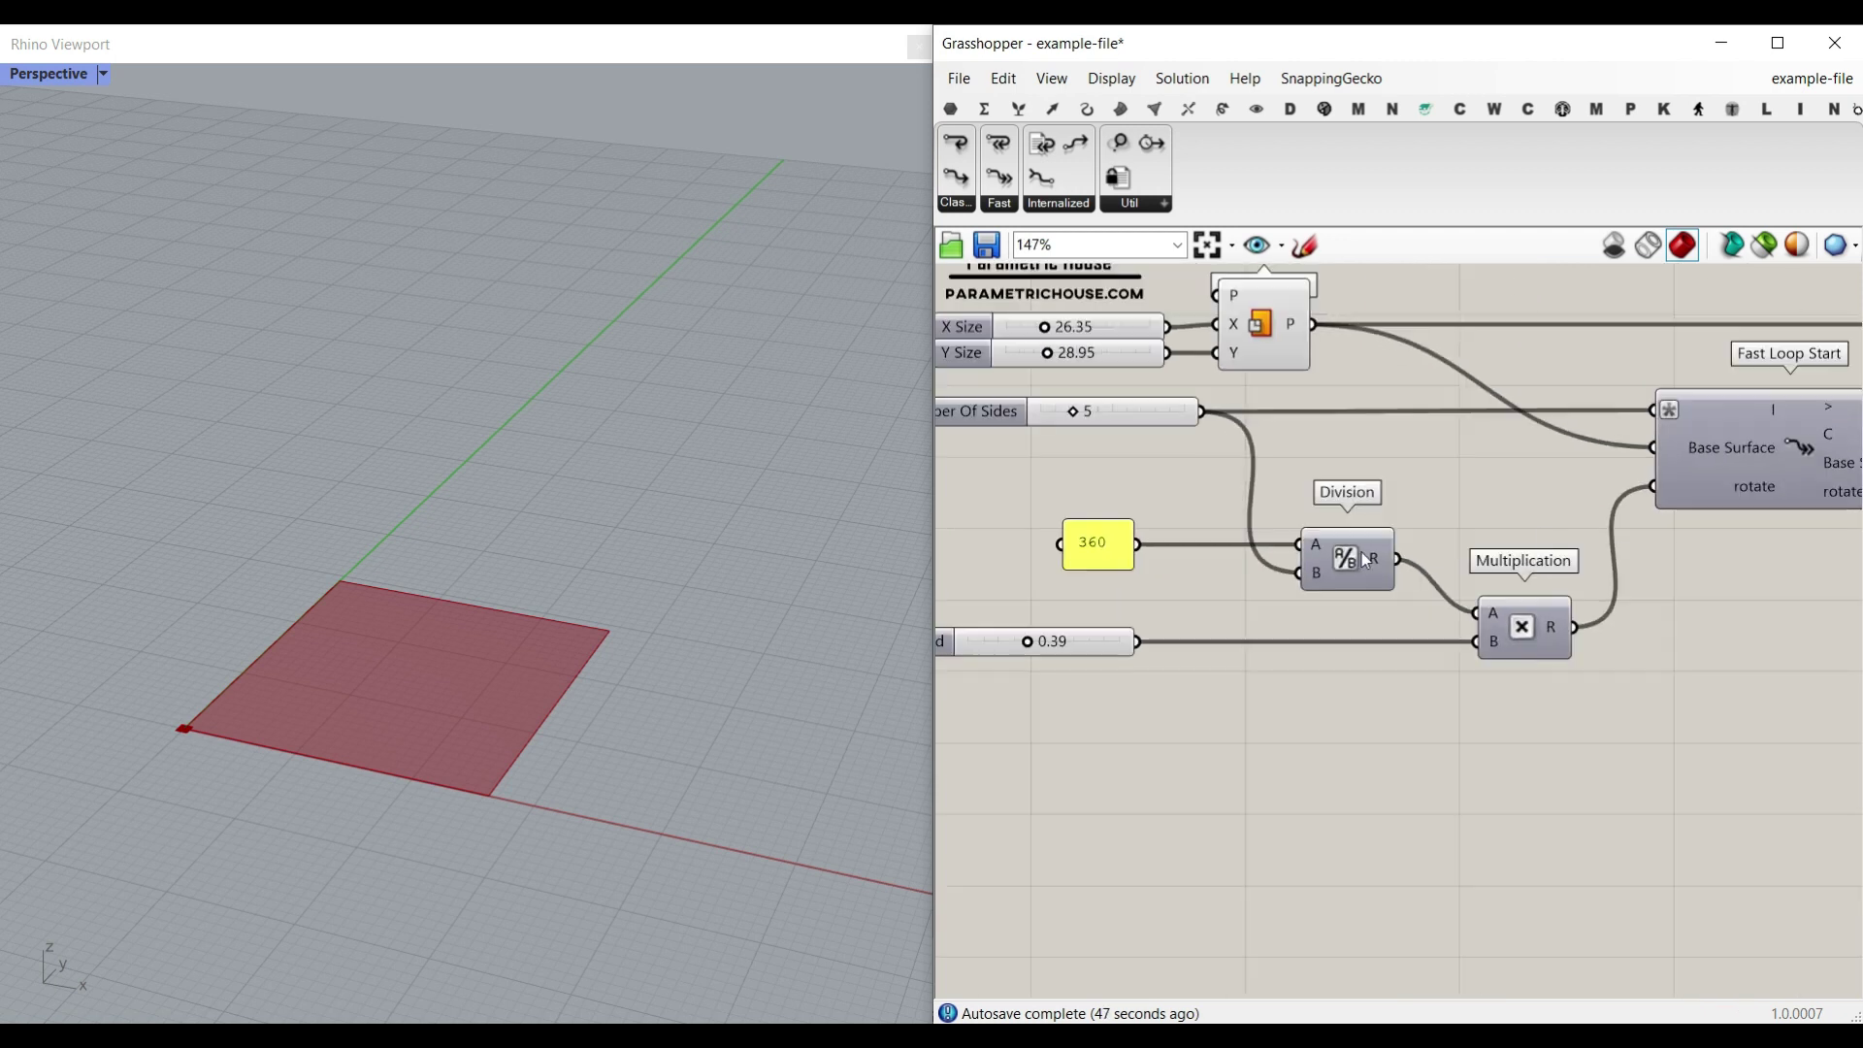
pyautogui.moveTo(1727, 507); pyautogui.dragTo(1440, 550, button='right')
pyautogui.scroll(3, 1432, 551)
pyautogui.moveTo(1435, 553)
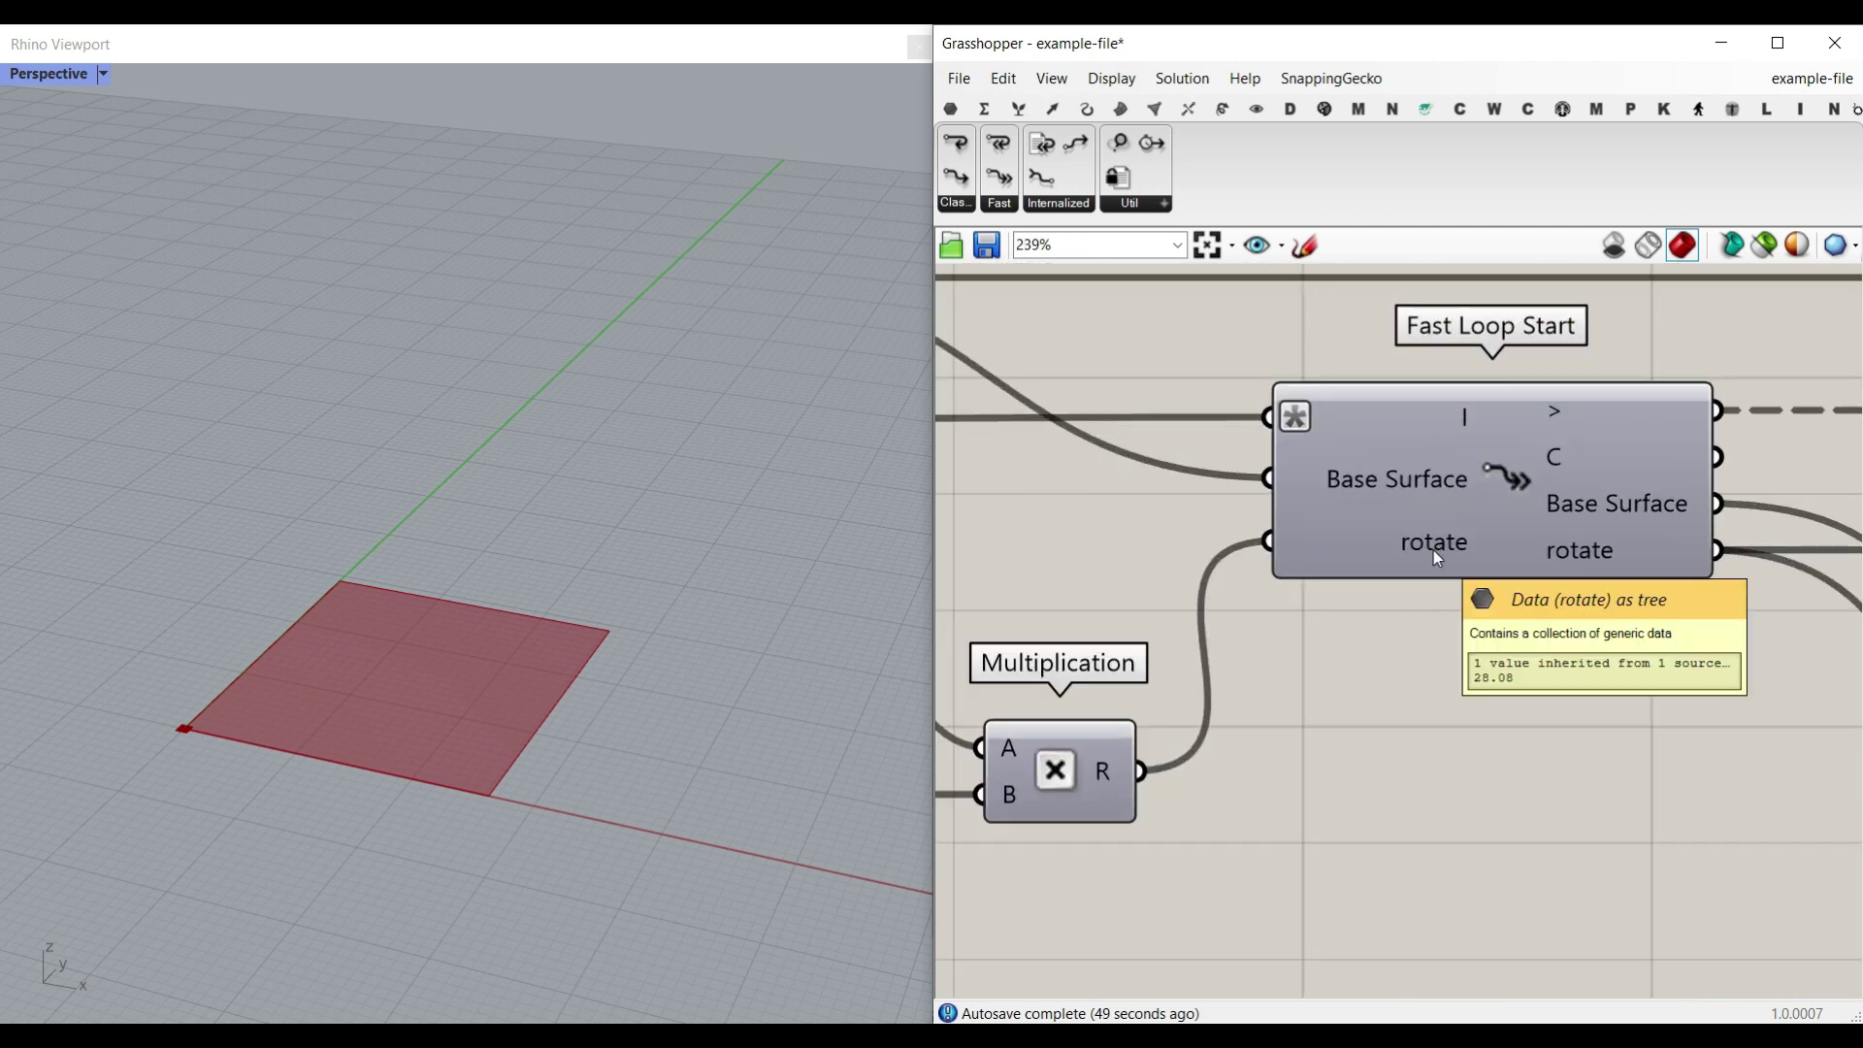
pyautogui.scroll(-3, 1436, 596)
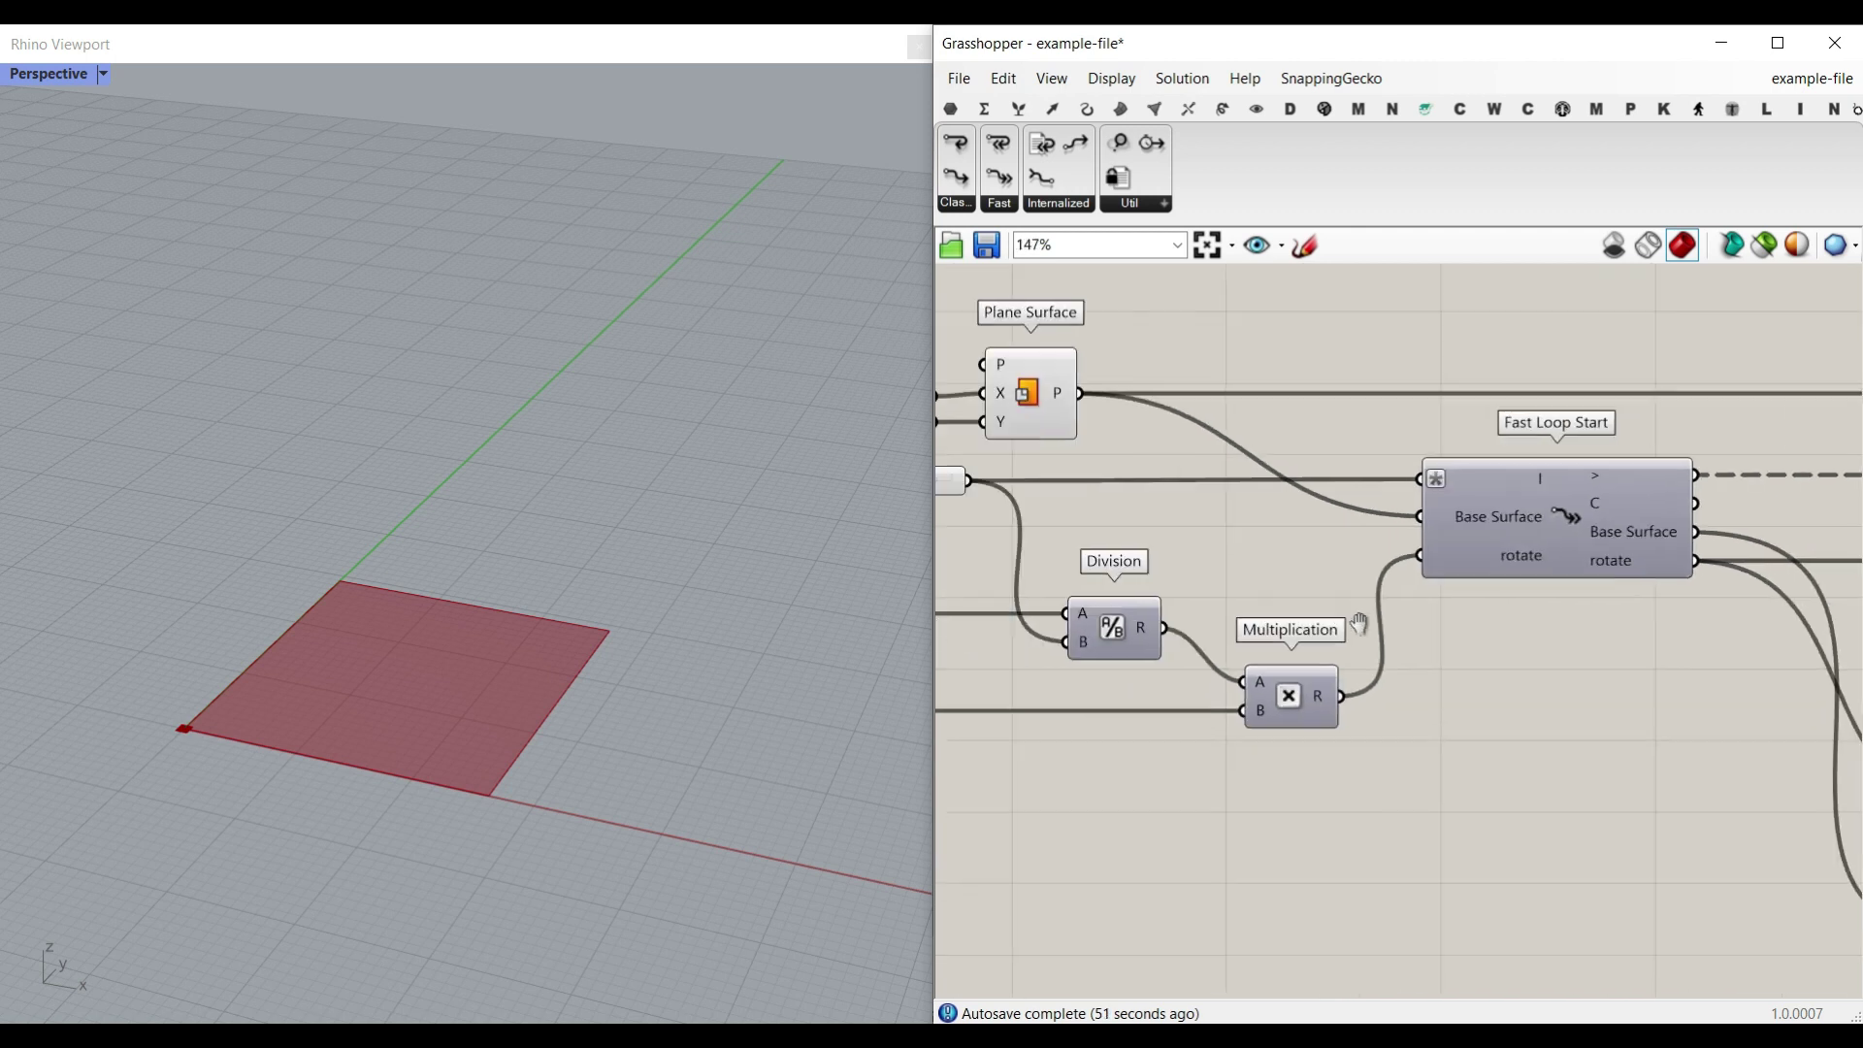
pyautogui.moveTo(1225, 626); pyautogui.dragTo(1478, 661, button='right')
pyautogui.scroll(2, 1679, 522)
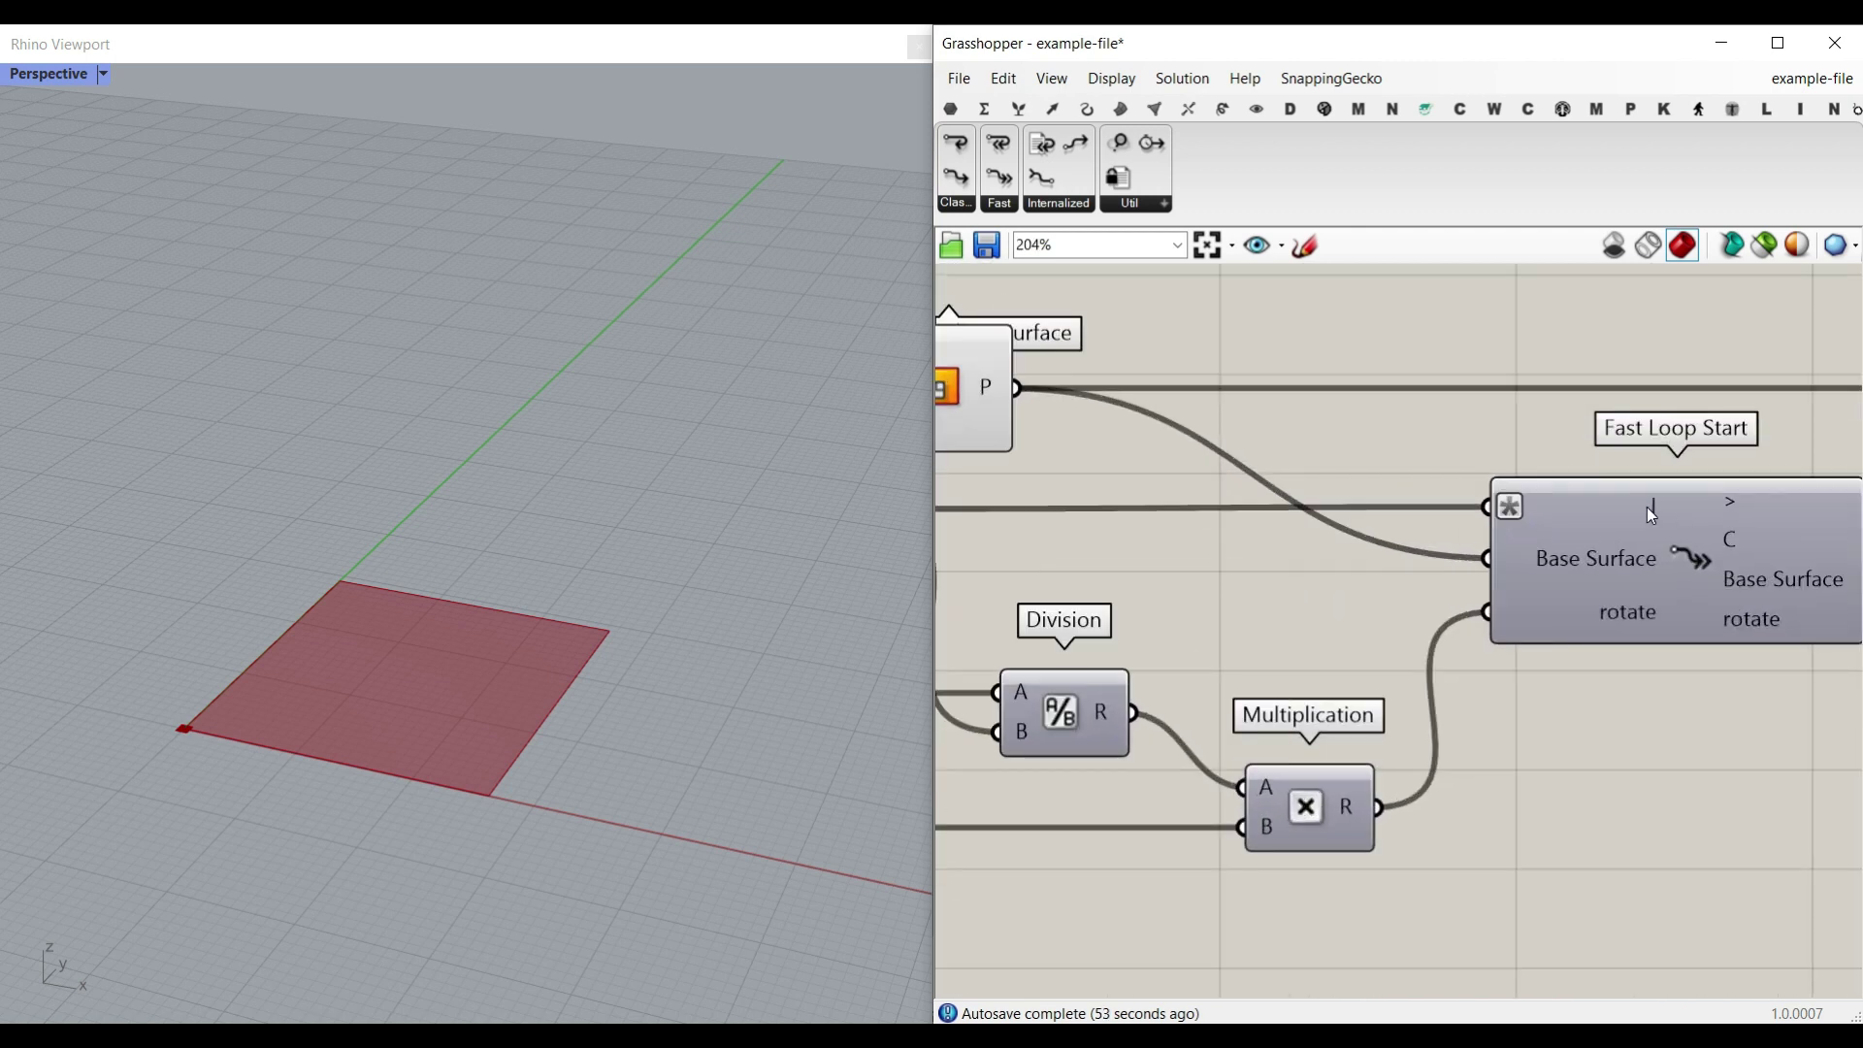
pyautogui.moveTo(1649, 510)
# - Select the Plane Surface component and follow its output to the Base Surface input of Fast Loop Start
pyautogui.scroll(-5, 1646, 514)
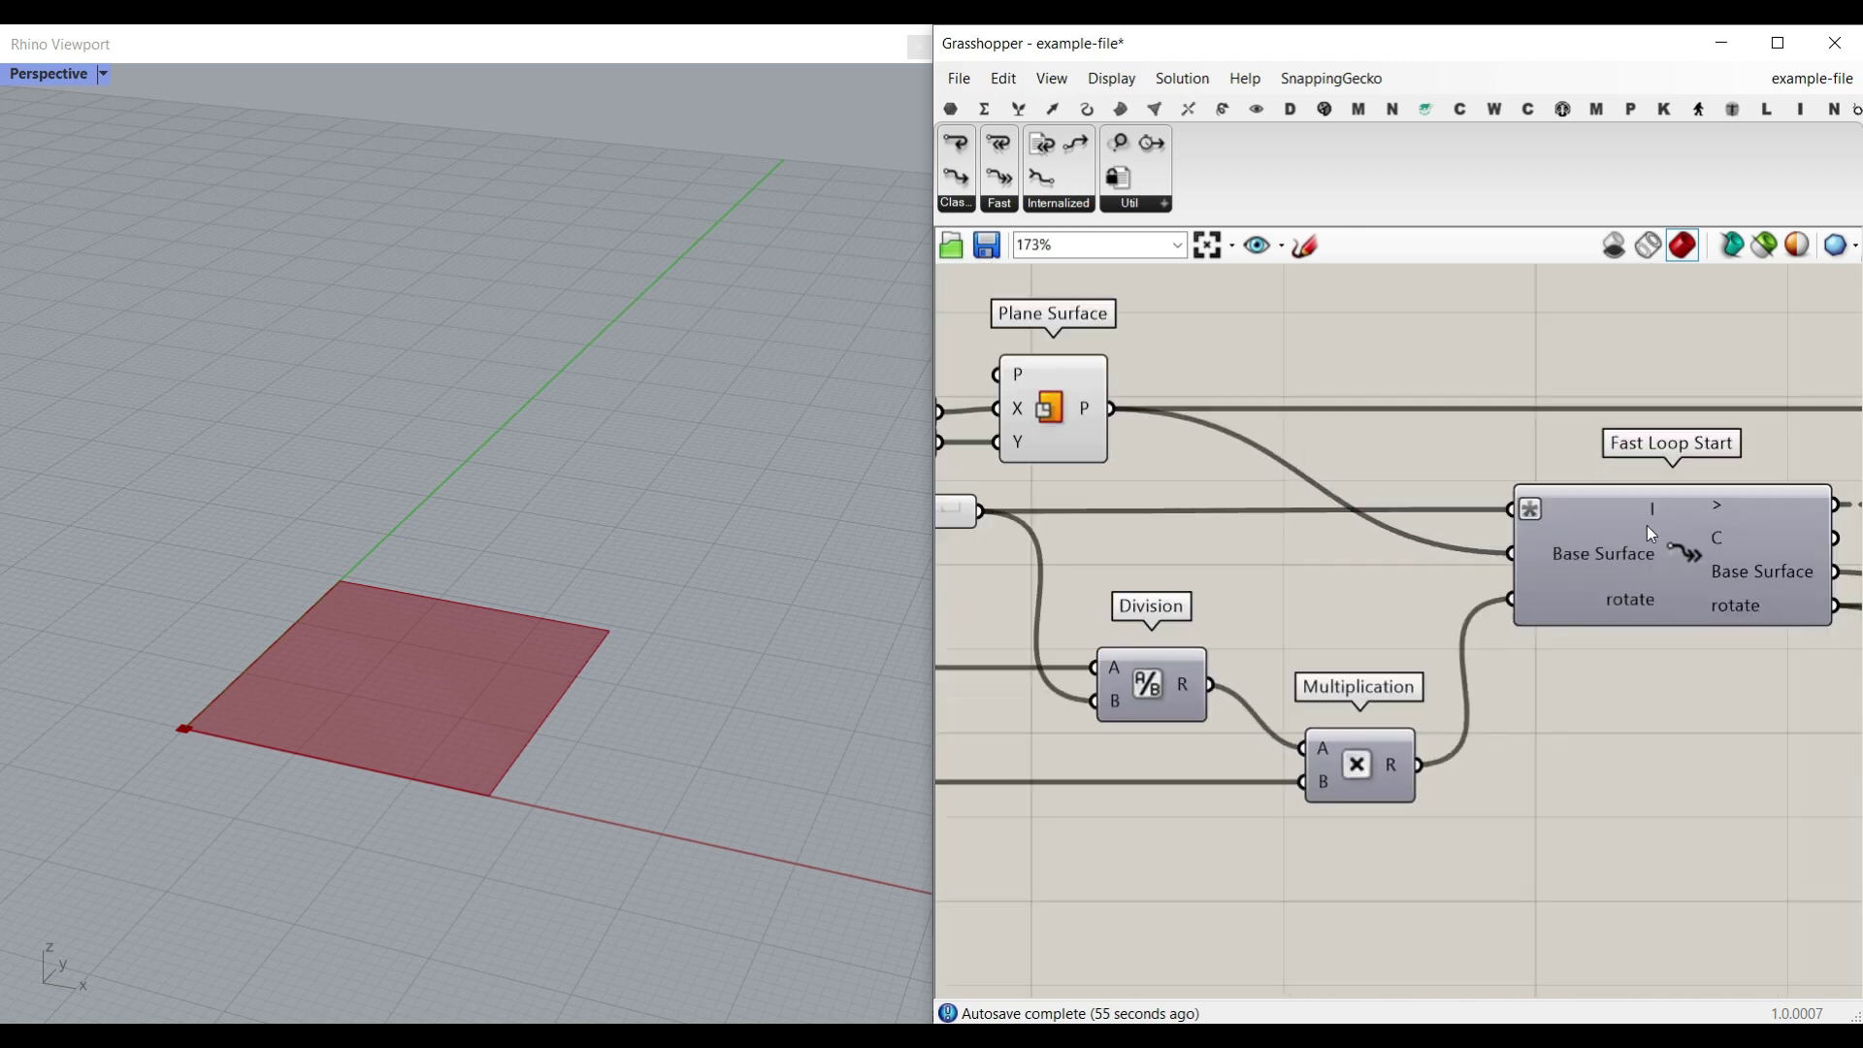
pyautogui.scroll(1, 1400, 506)
pyautogui.click(1377, 462)
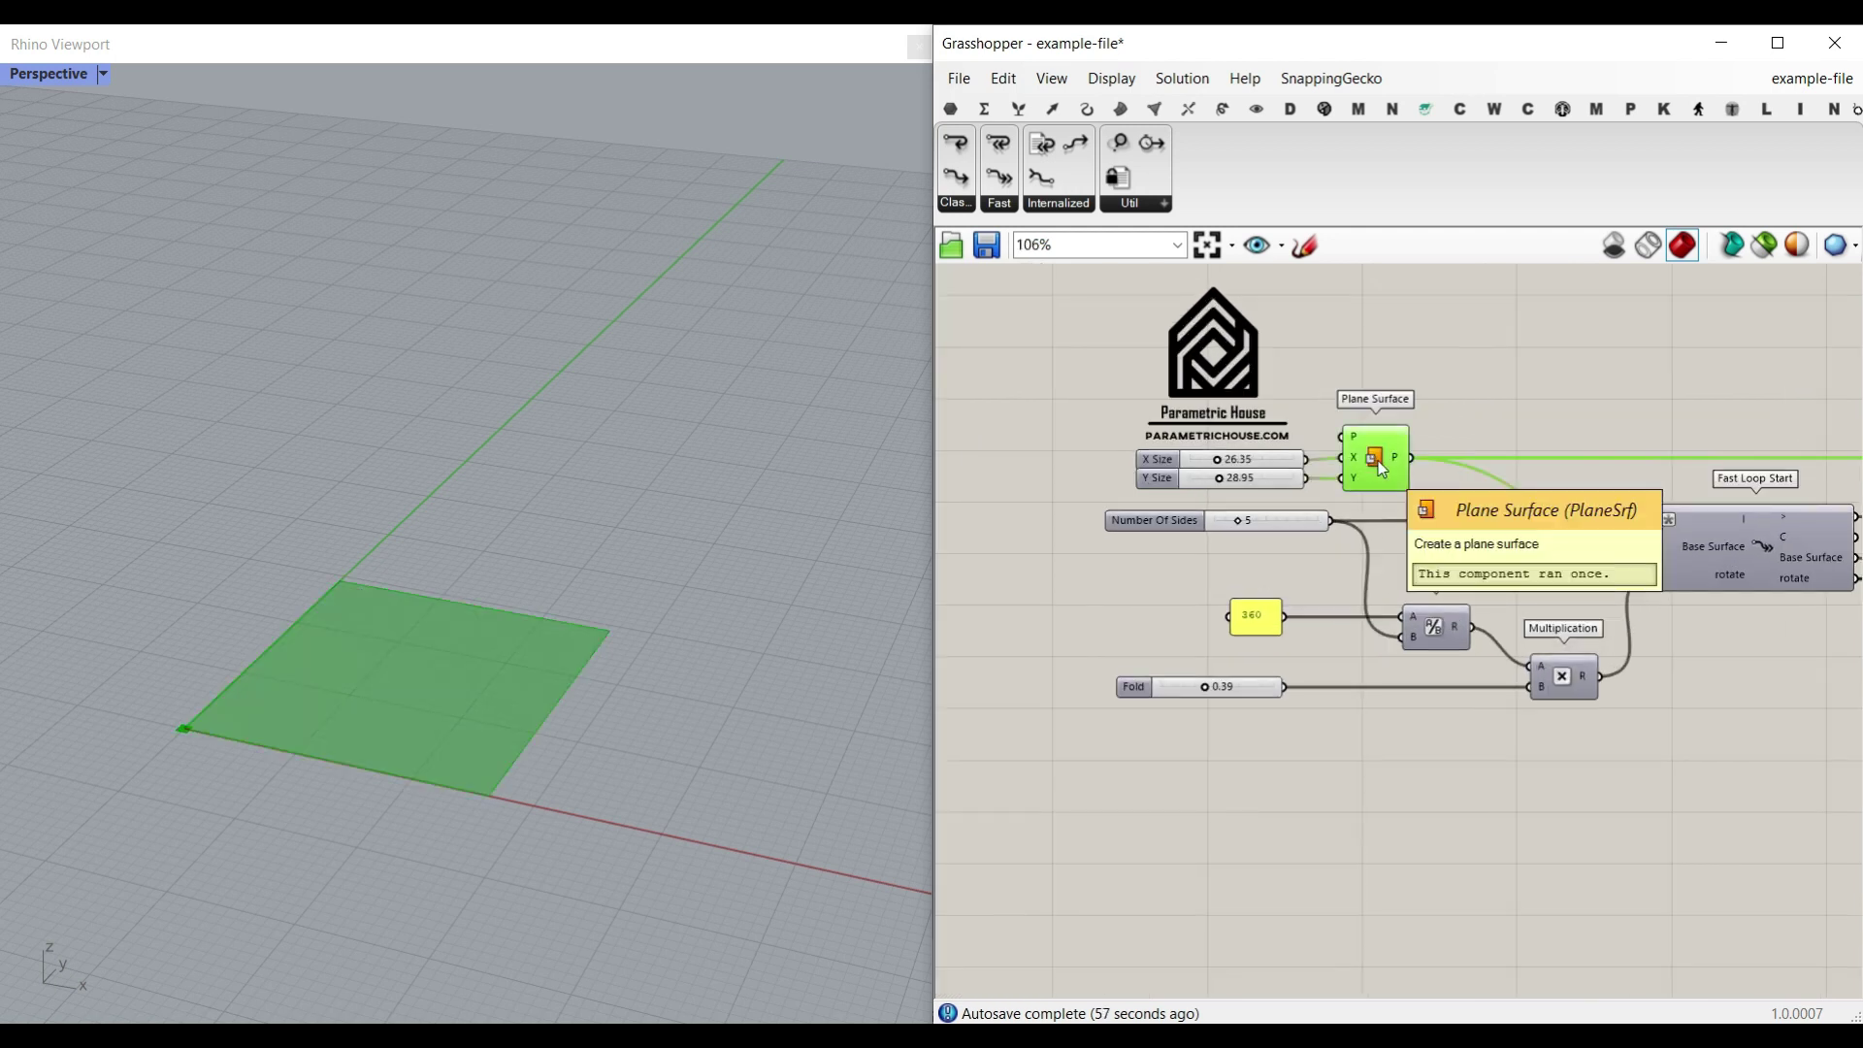
pyautogui.moveTo(1804, 541); pyautogui.dragTo(1286, 516, button='right')
pyautogui.scroll(1, 1326, 539)
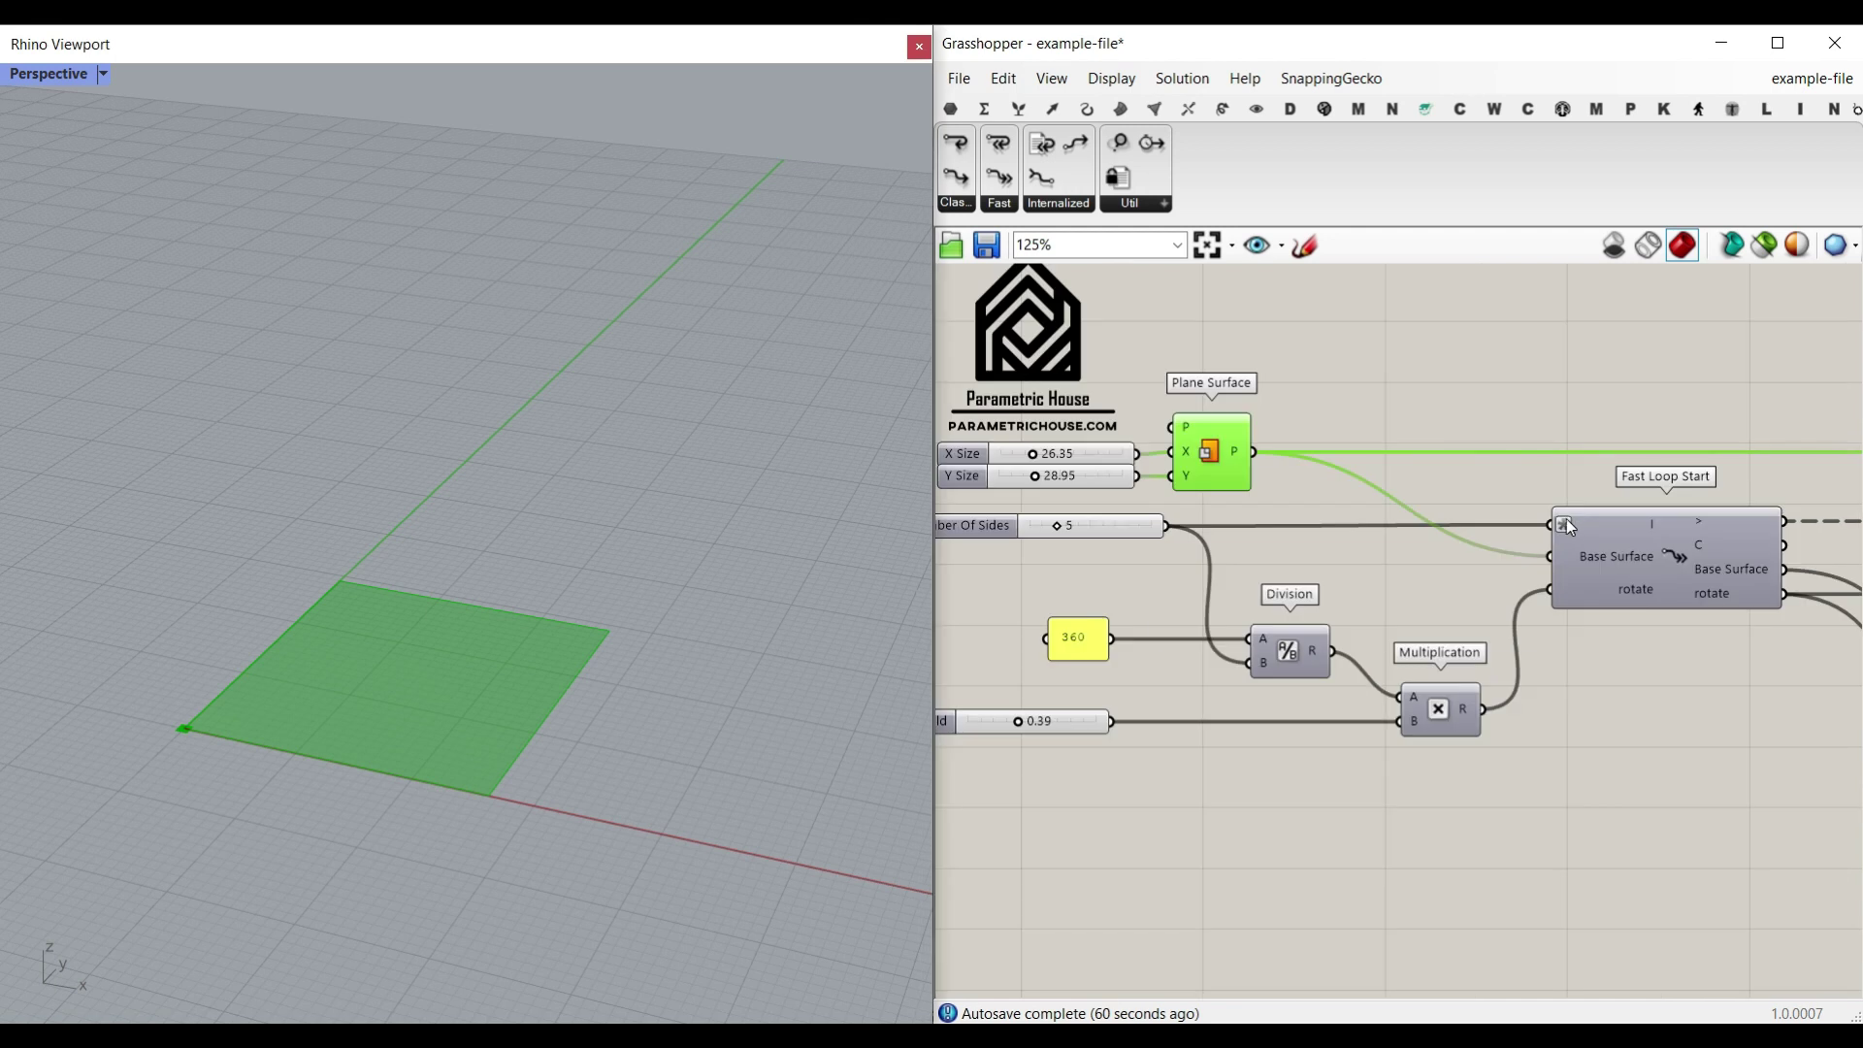
pyautogui.moveTo(1567, 518)
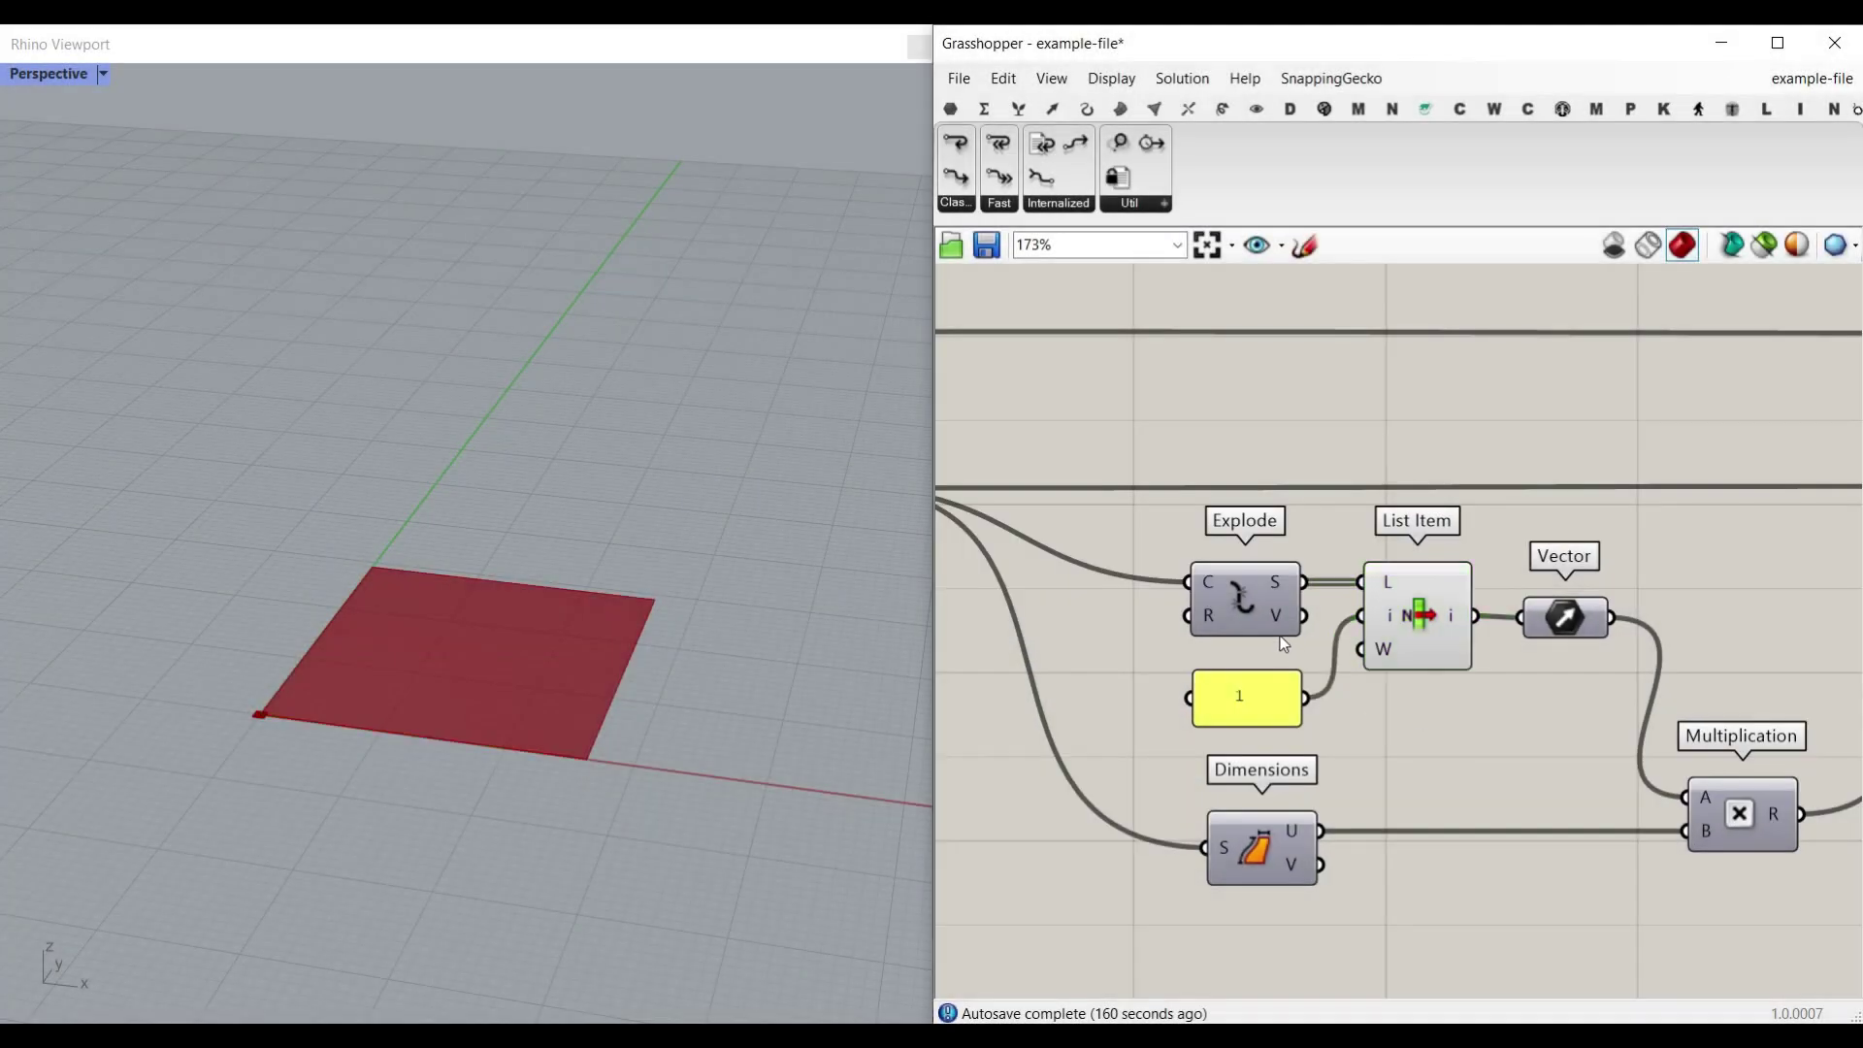
# - Trace the Surface connection to the Explode component and select List Item to highlight the extracted edge in the viewport
pyautogui.click(1245, 602)
pyautogui.moveTo(1160, 613); pyautogui.dragTo(1424, 589, button='right')
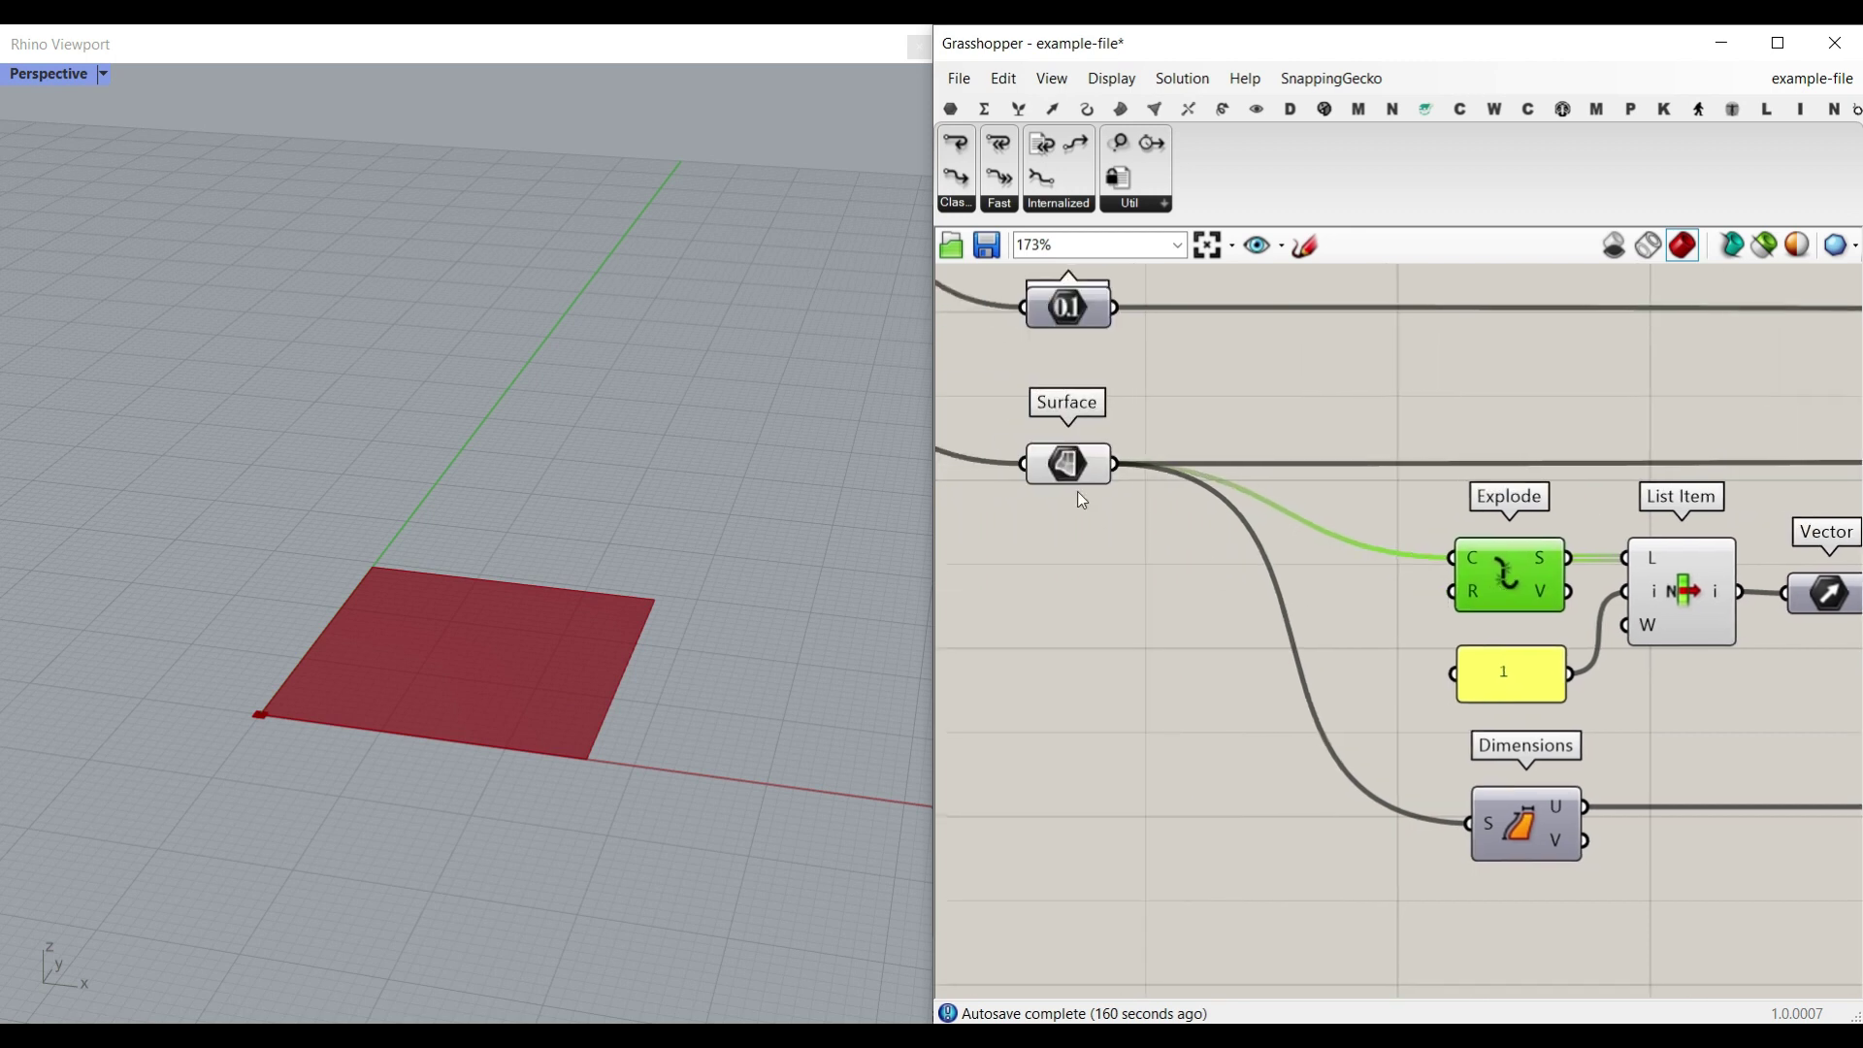
pyautogui.moveTo(1603, 635); pyautogui.dragTo(1276, 627, button='right')
pyautogui.click(1359, 581)
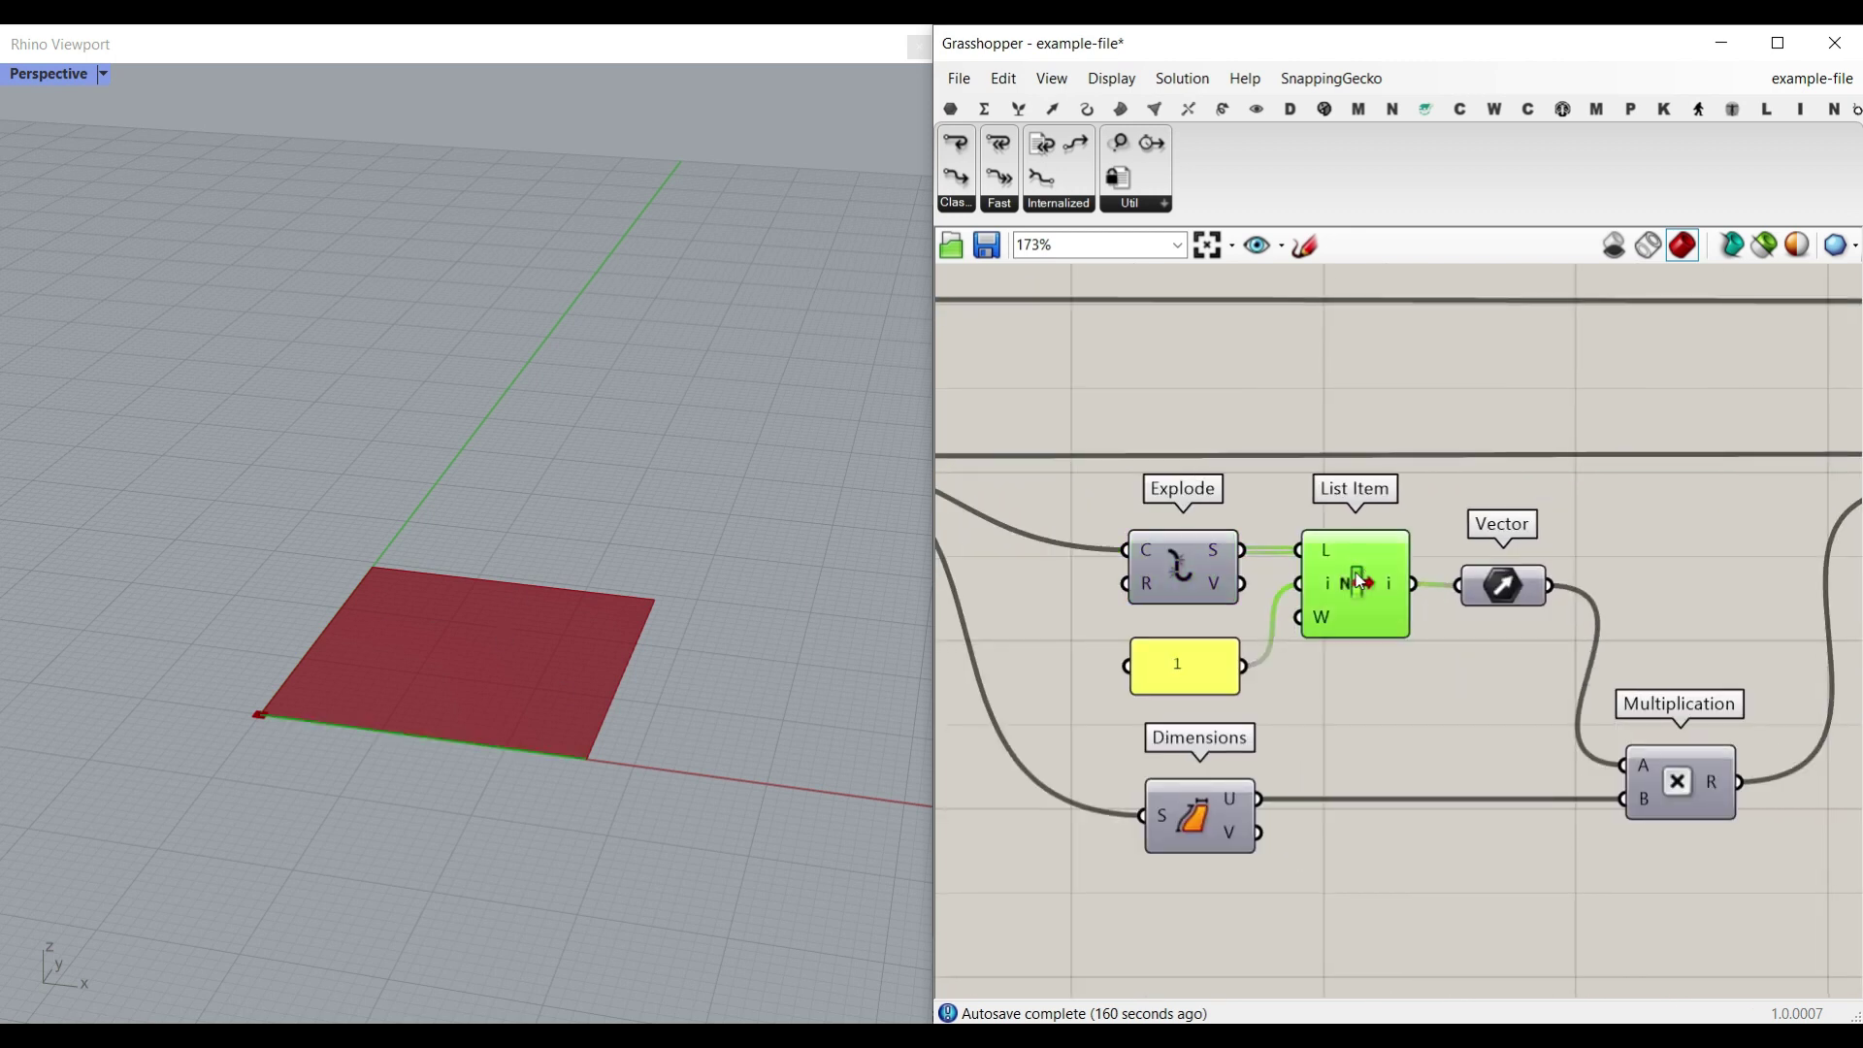
# - Mark the direction of the extracted surface edge with a freehand arrow and labels, and clear the marks
pyautogui.scroll(2, 370, 748)
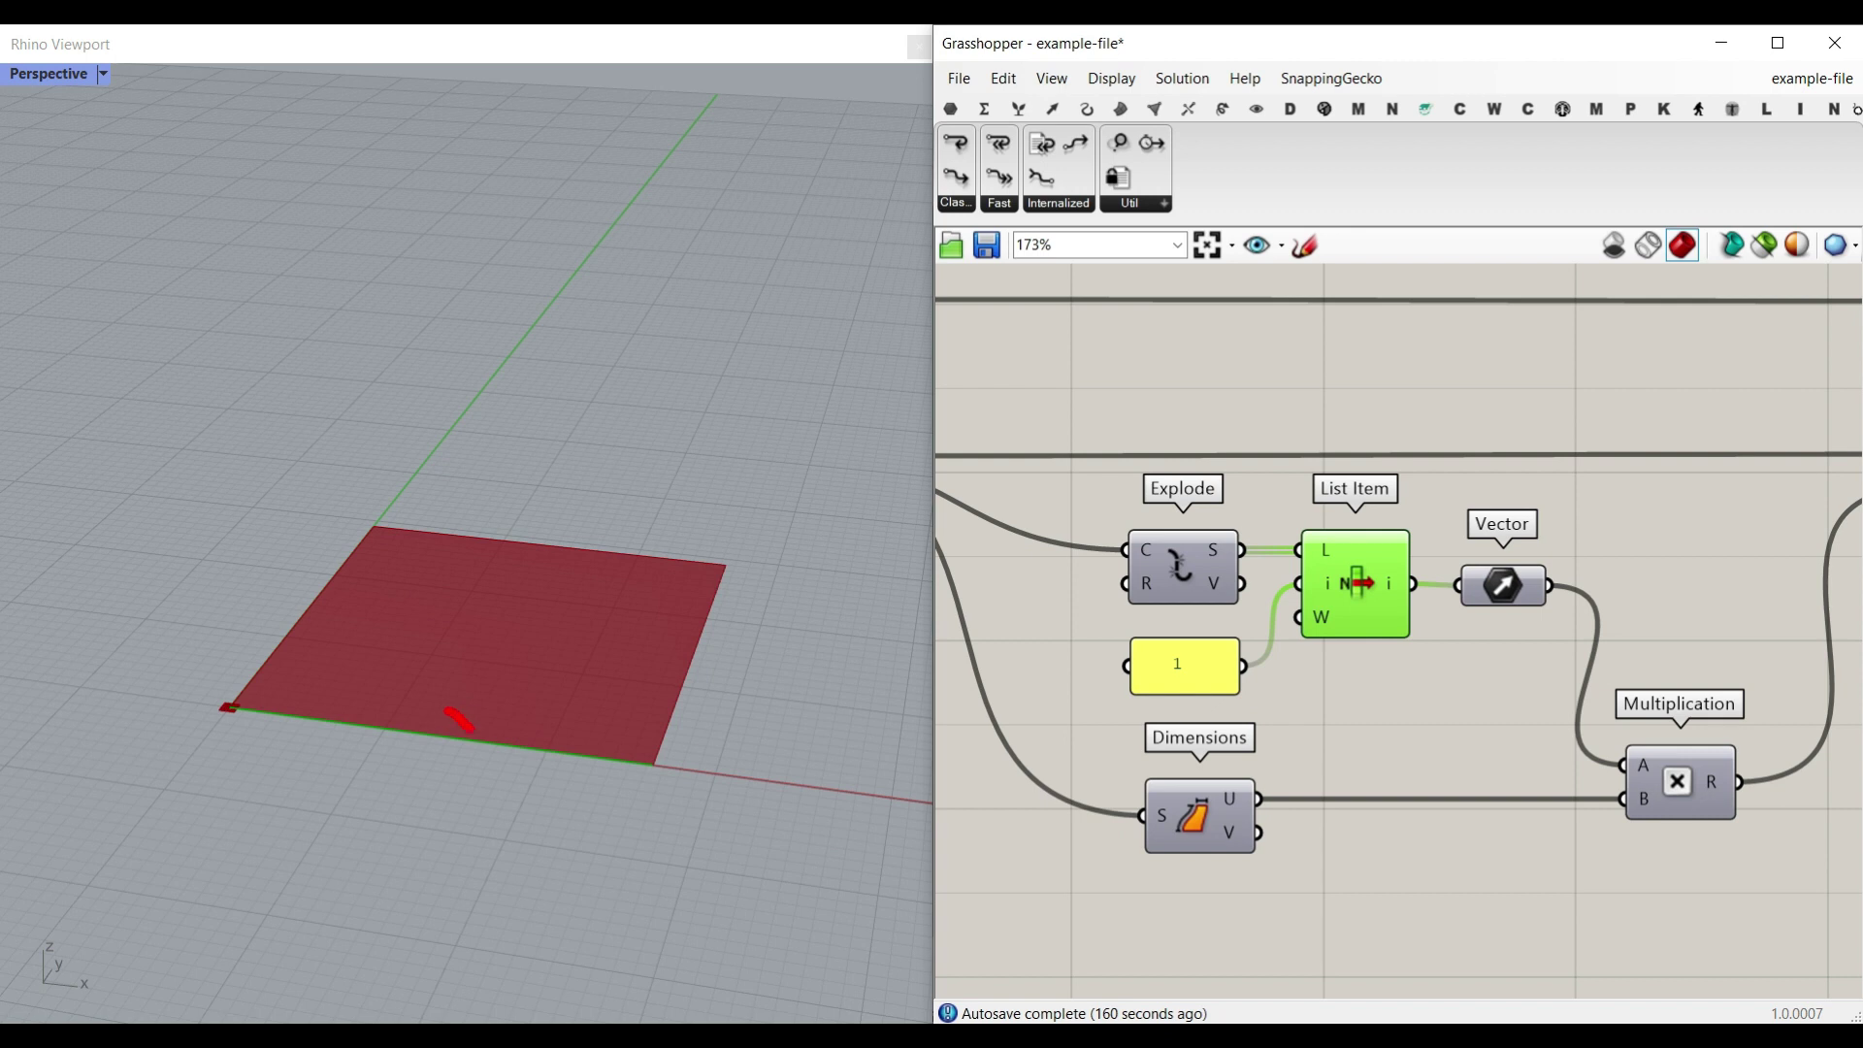
pyautogui.moveTo(471, 730); pyautogui.dragTo(405, 769)
pyautogui.moveTo(225, 706); pyautogui.dragTo(632, 754)
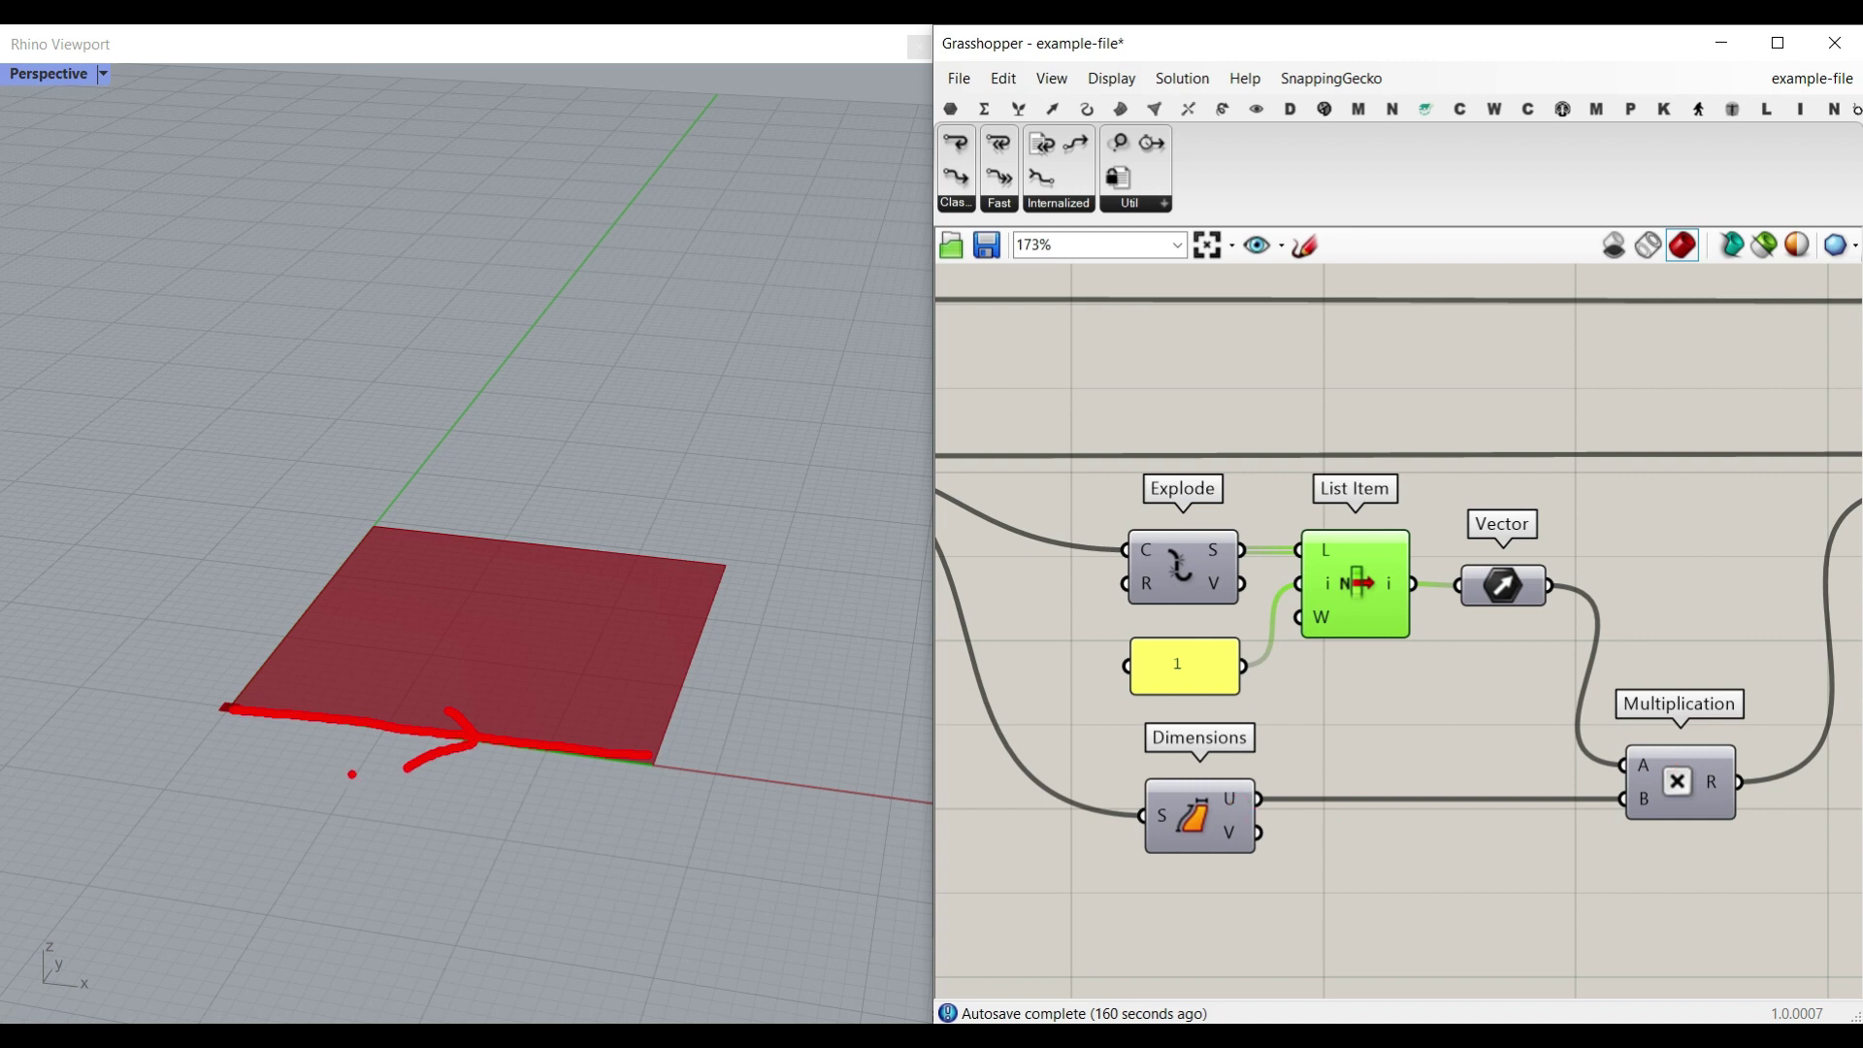
pyautogui.moveTo(351, 774)
pyautogui.mouseDown()
pyautogui.moveTo(386, 798)
pyautogui.moveTo(503, 760)
pyautogui.mouseUp()
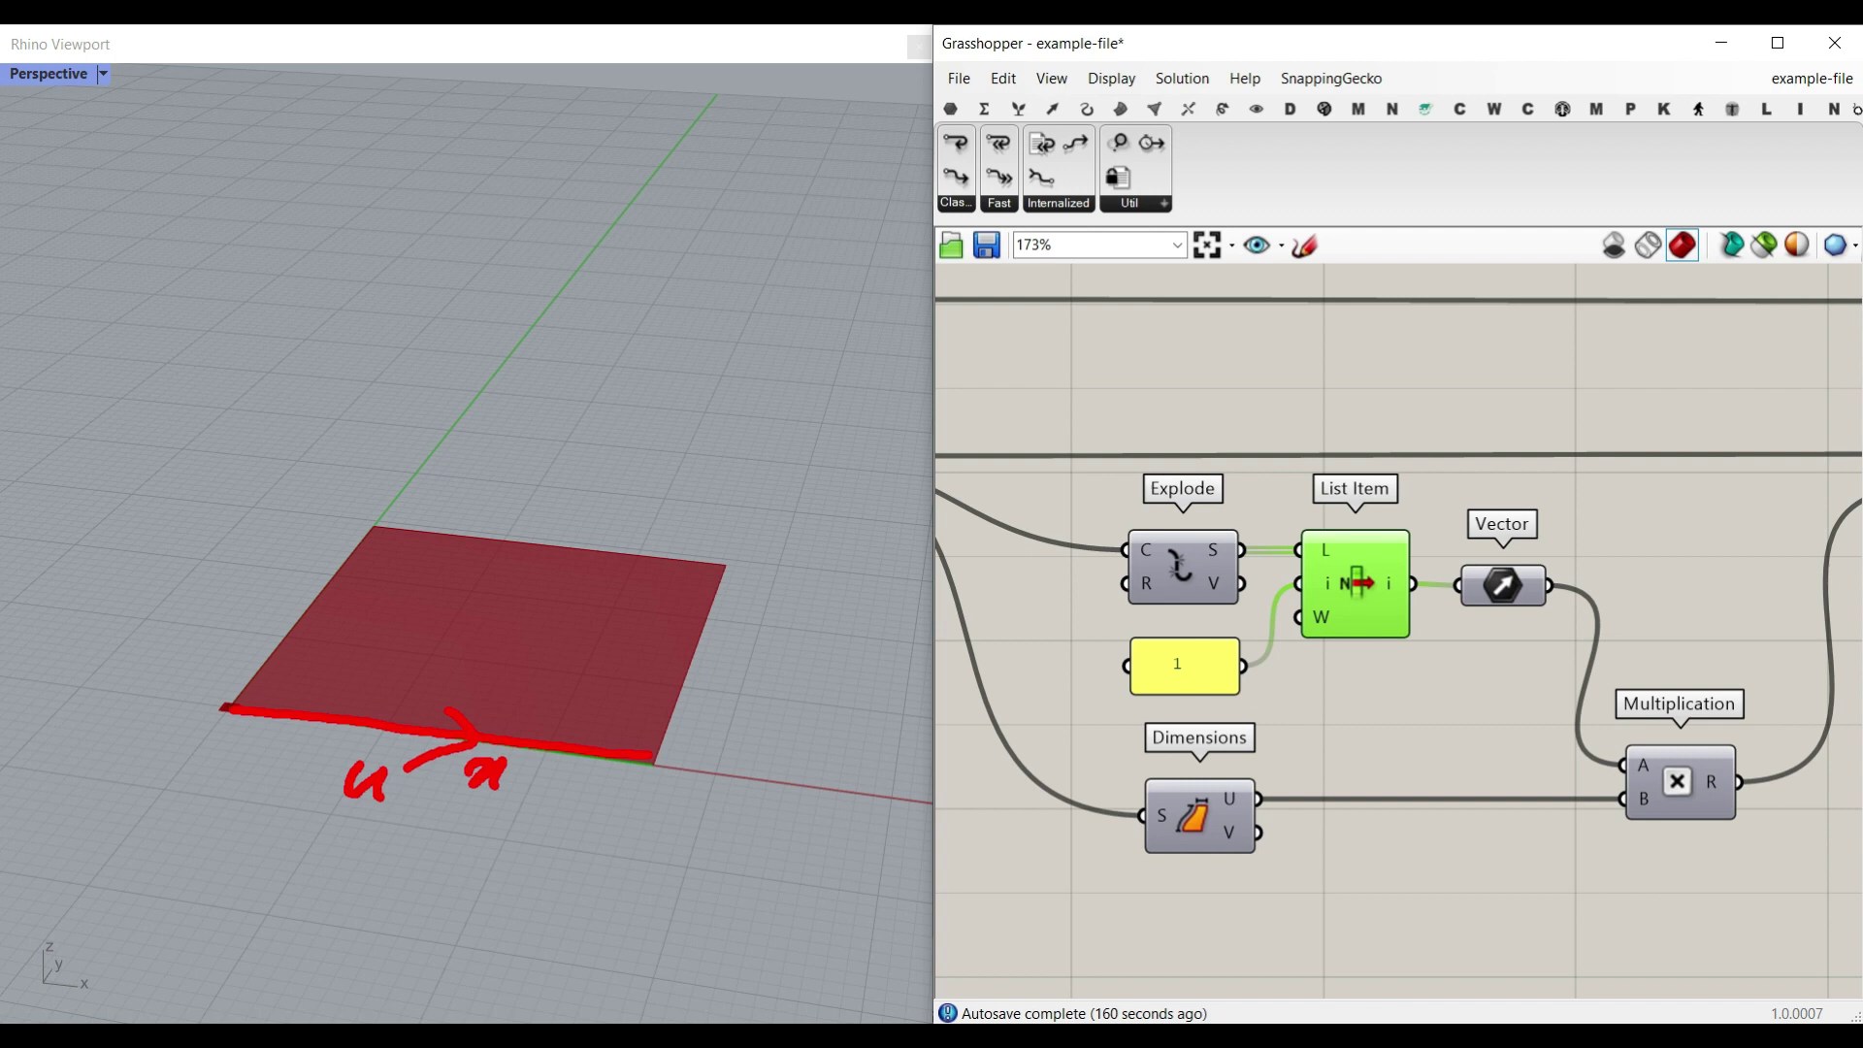
pyautogui.press('Escape')
# - Outline the next surface position beside the base surface freehand, and circle and label the Vector component
pyautogui.scroll(-4, 433, 731)
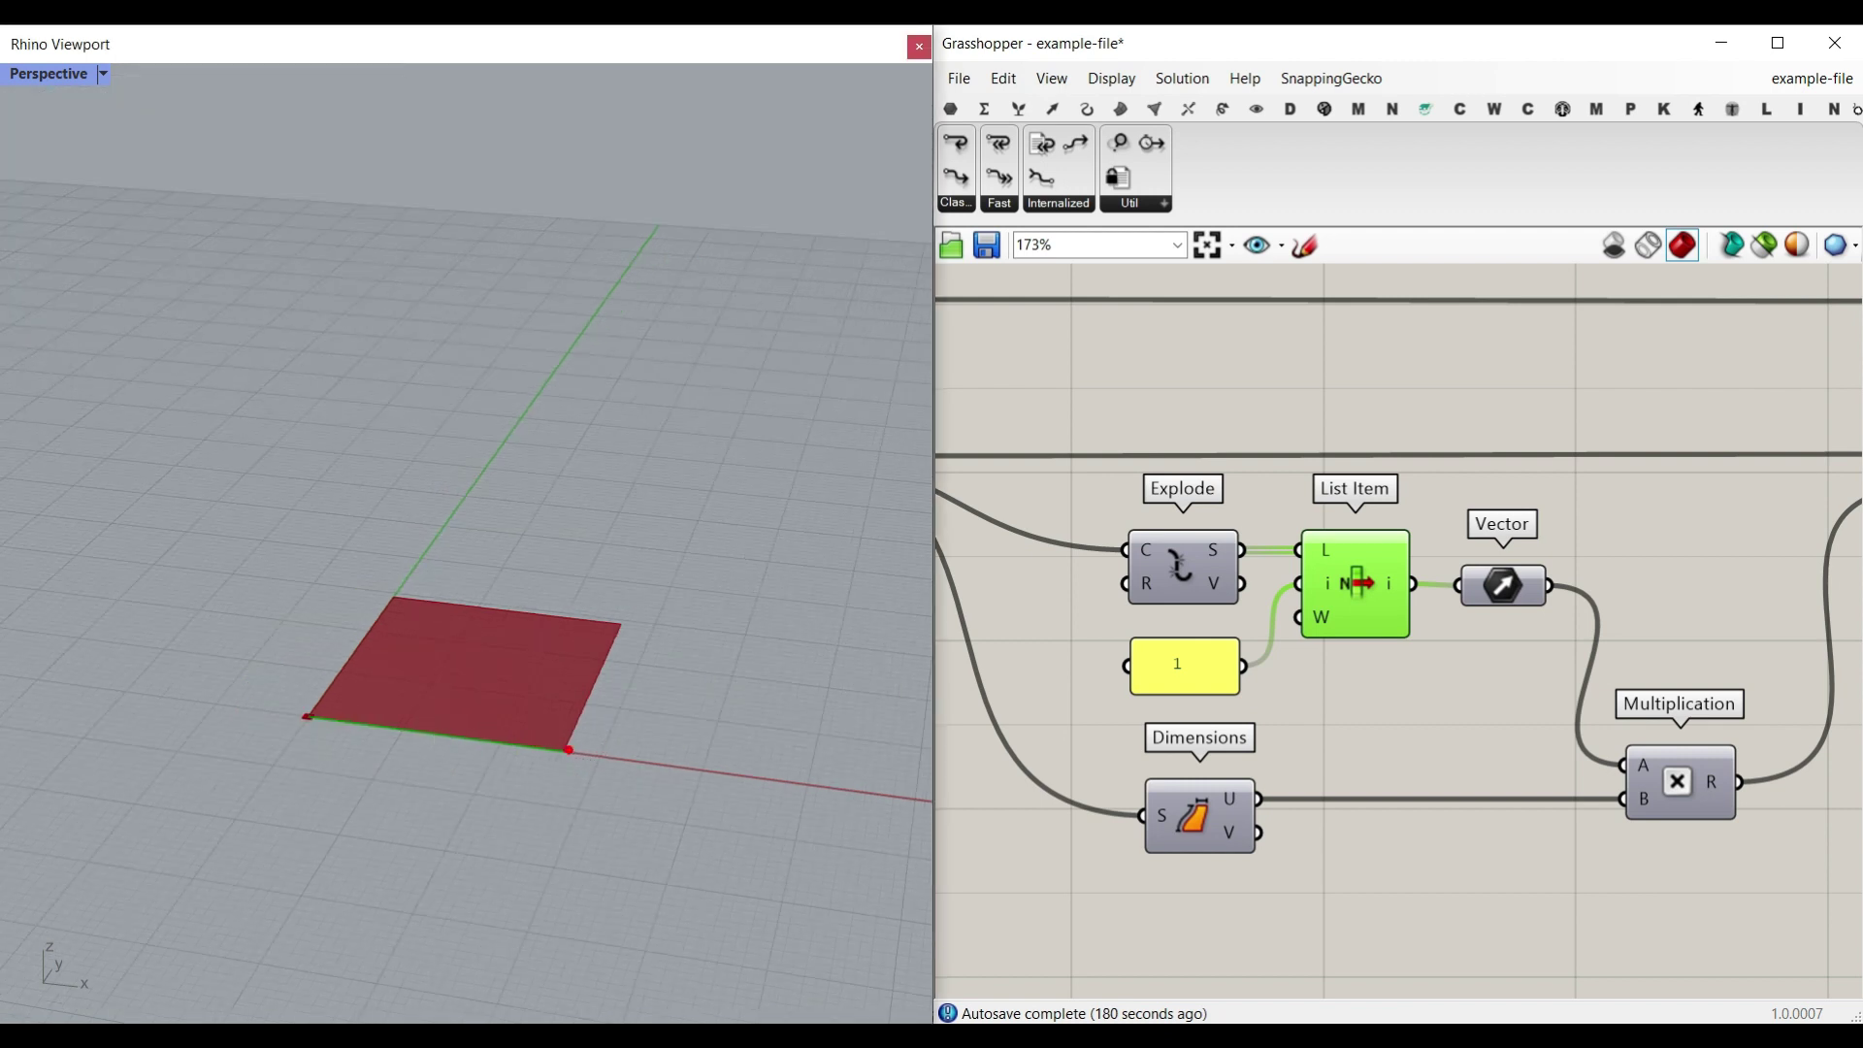
pyautogui.moveTo(570, 749)
pyautogui.mouseDown()
pyautogui.moveTo(618, 626)
pyautogui.moveTo(821, 643)
pyautogui.moveTo(799, 716)
pyautogui.moveTo(640, 767)
pyautogui.moveTo(561, 759)
pyautogui.mouseUp()
pyautogui.moveTo(1549, 534)
pyautogui.mouseDown()
pyautogui.moveTo(1541, 623)
pyautogui.moveTo(1523, 549)
pyautogui.mouseUp()
pyautogui.moveTo(1446, 692)
pyautogui.mouseDown()
pyautogui.moveTo(1458, 660)
pyautogui.moveTo(1488, 658)
pyautogui.moveTo(1504, 687)
pyautogui.mouseUp()
pyautogui.click(769, 681)
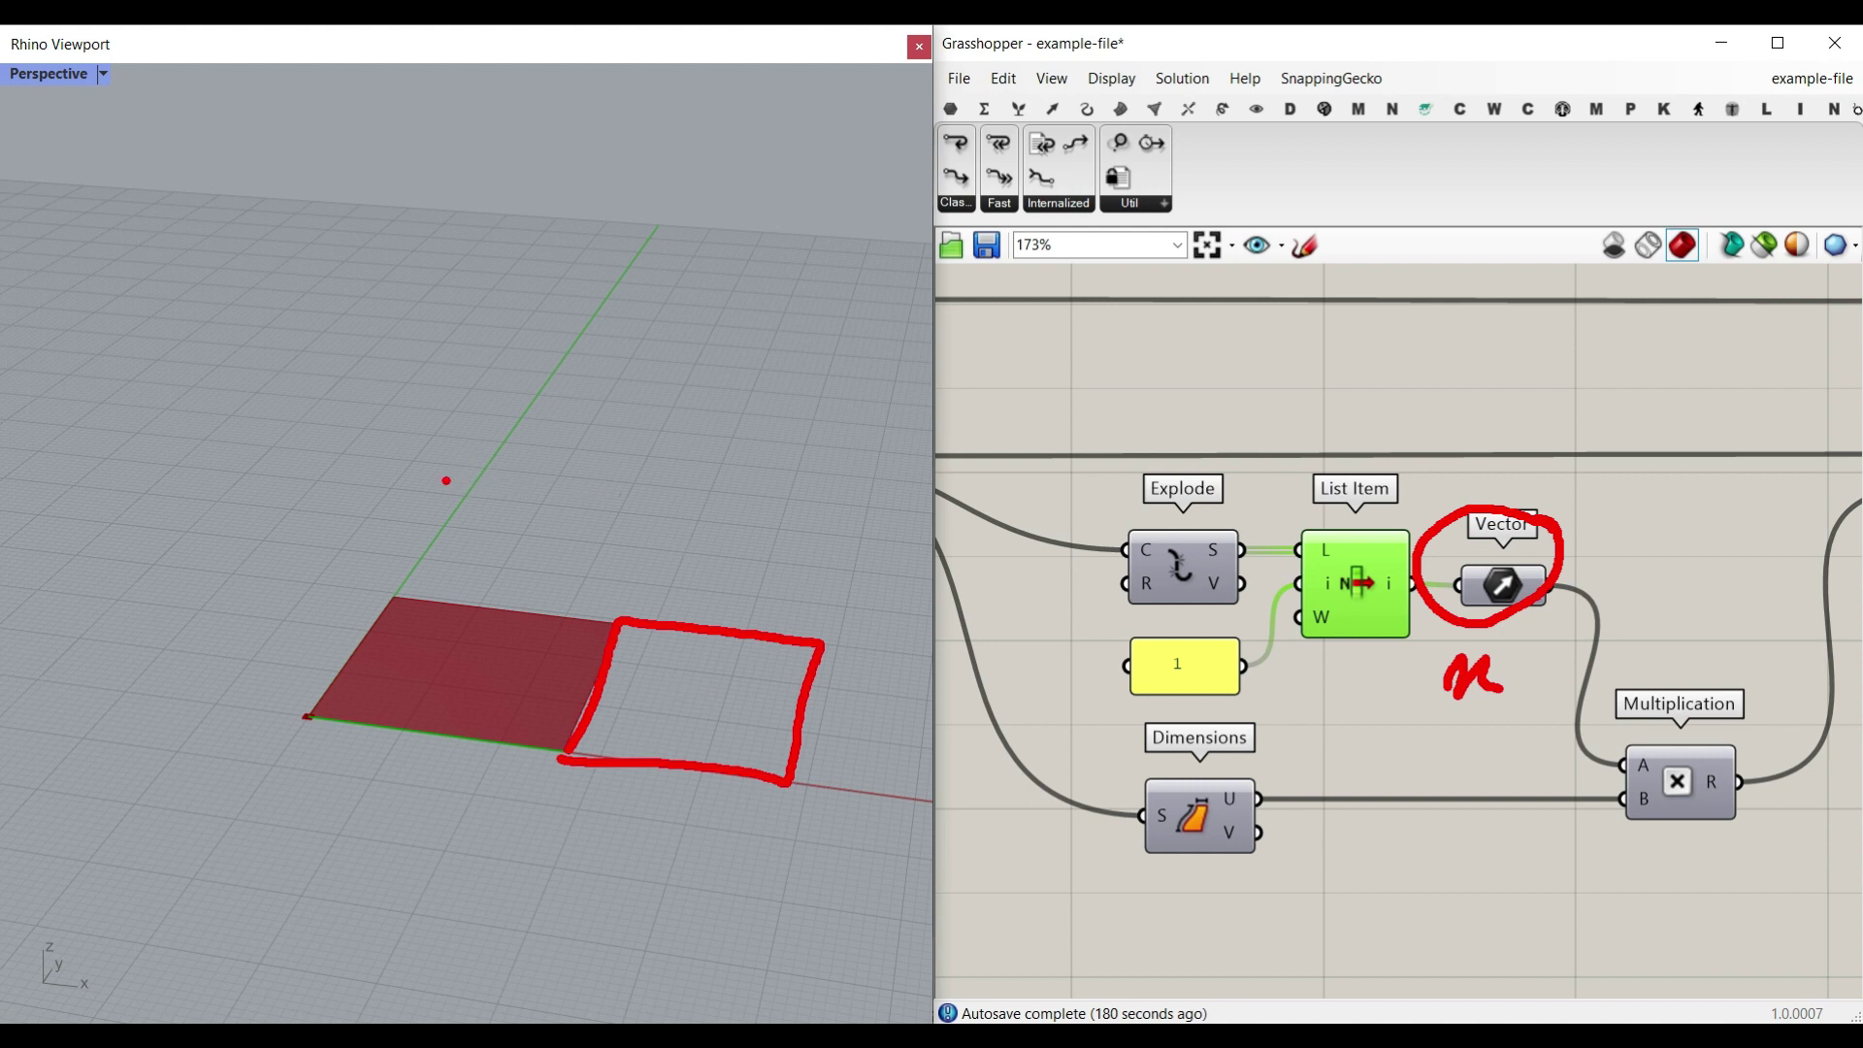
# - Sketch freehand the side profile of three strip segments, with a dashed straight extension and the third segment rotated upward
pyautogui.moveTo(447, 480)
pyautogui.mouseDown()
pyautogui.moveTo(610, 497)
pyautogui.moveTo(732, 389)
pyautogui.mouseUp()
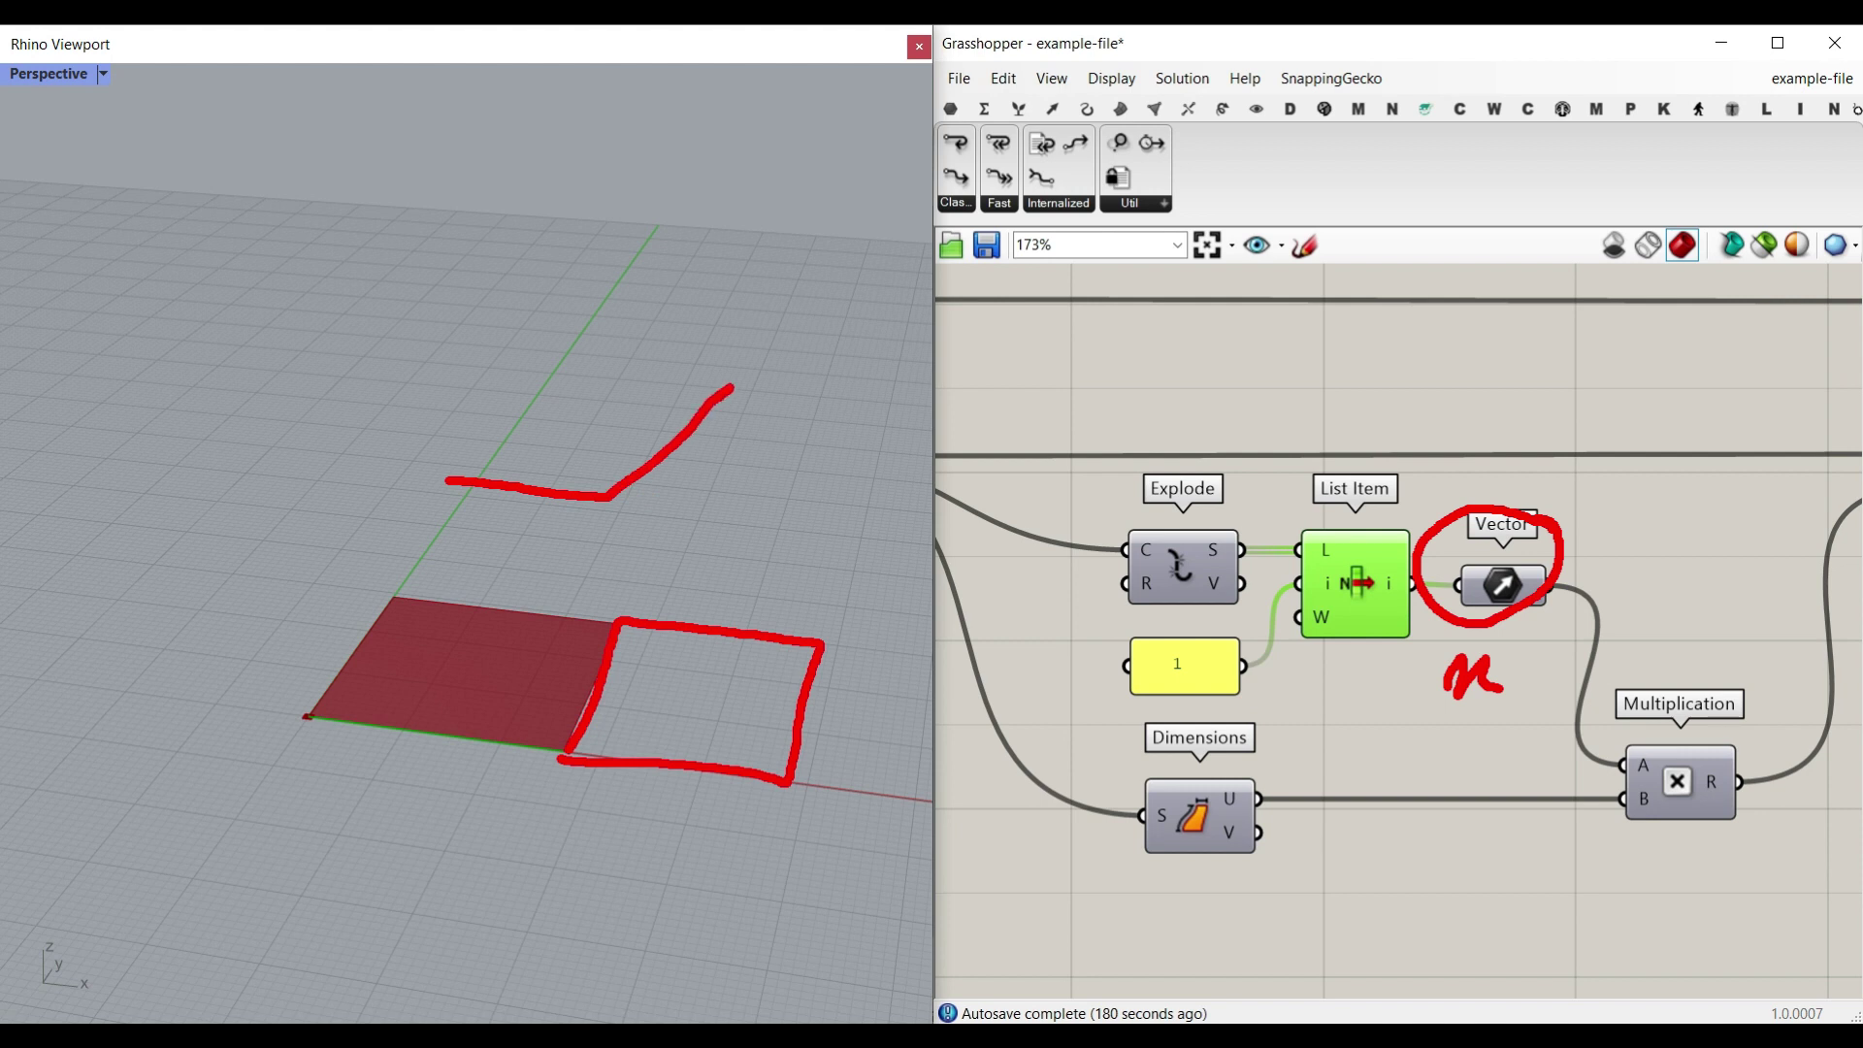
pyautogui.moveTo(602, 482); pyautogui.dragTo(632, 514)
pyautogui.moveTo(718, 375); pyautogui.dragTo(746, 410)
pyautogui.moveTo(766, 360); pyautogui.dragTo(779, 353)
pyautogui.moveTo(797, 342); pyautogui.dragTo(846, 309)
pyautogui.click(855, 305)
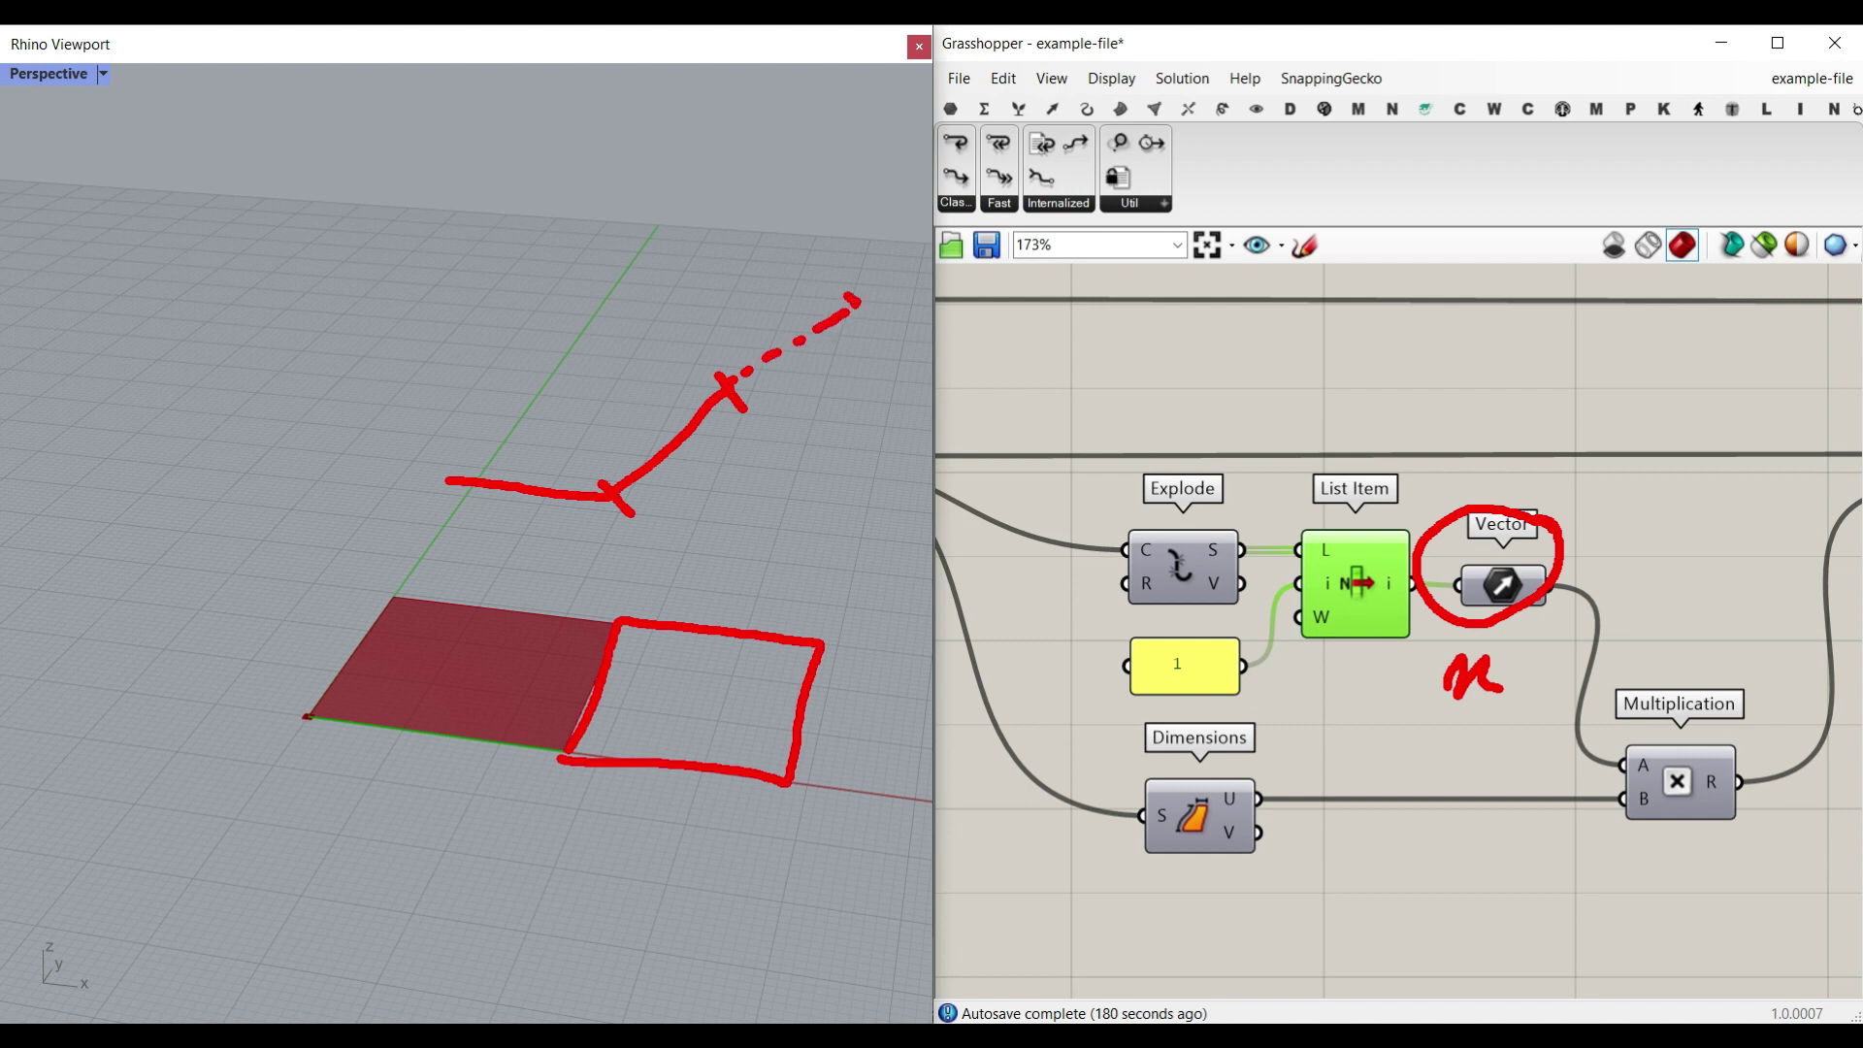
pyautogui.moveTo(706, 244); pyautogui.dragTo(735, 372)
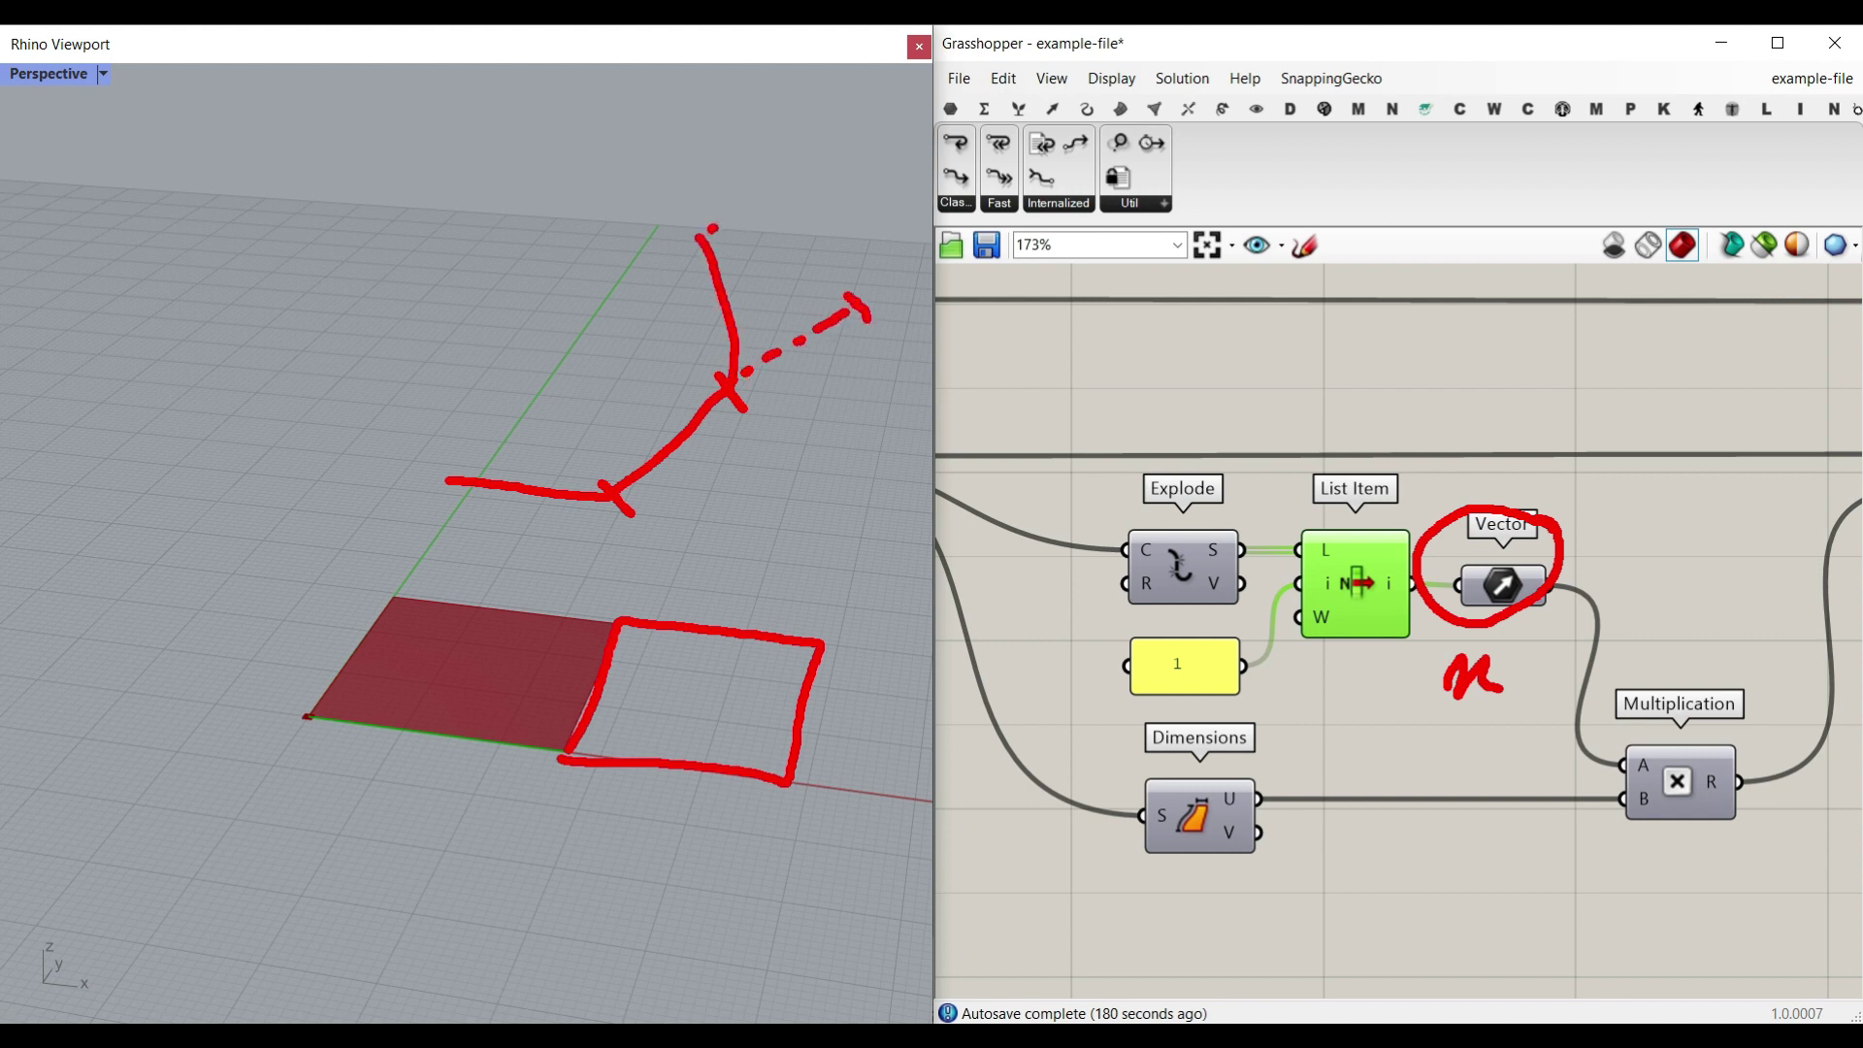
pyautogui.moveTo(677, 251); pyautogui.dragTo(715, 230)
# - Add freehand arrows marking the segment direction and the rotation toward the folded position, and clear all marks
pyautogui.moveTo(793, 323); pyautogui.dragTo(731, 292)
pyautogui.click(720, 438)
pyautogui.moveTo(652, 421); pyautogui.dragTo(718, 416)
pyautogui.moveTo(720, 416); pyautogui.dragTo(692, 453)
pyautogui.moveTo(705, 330); pyautogui.dragTo(722, 293)
pyautogui.moveTo(724, 295); pyautogui.dragTo(745, 324)
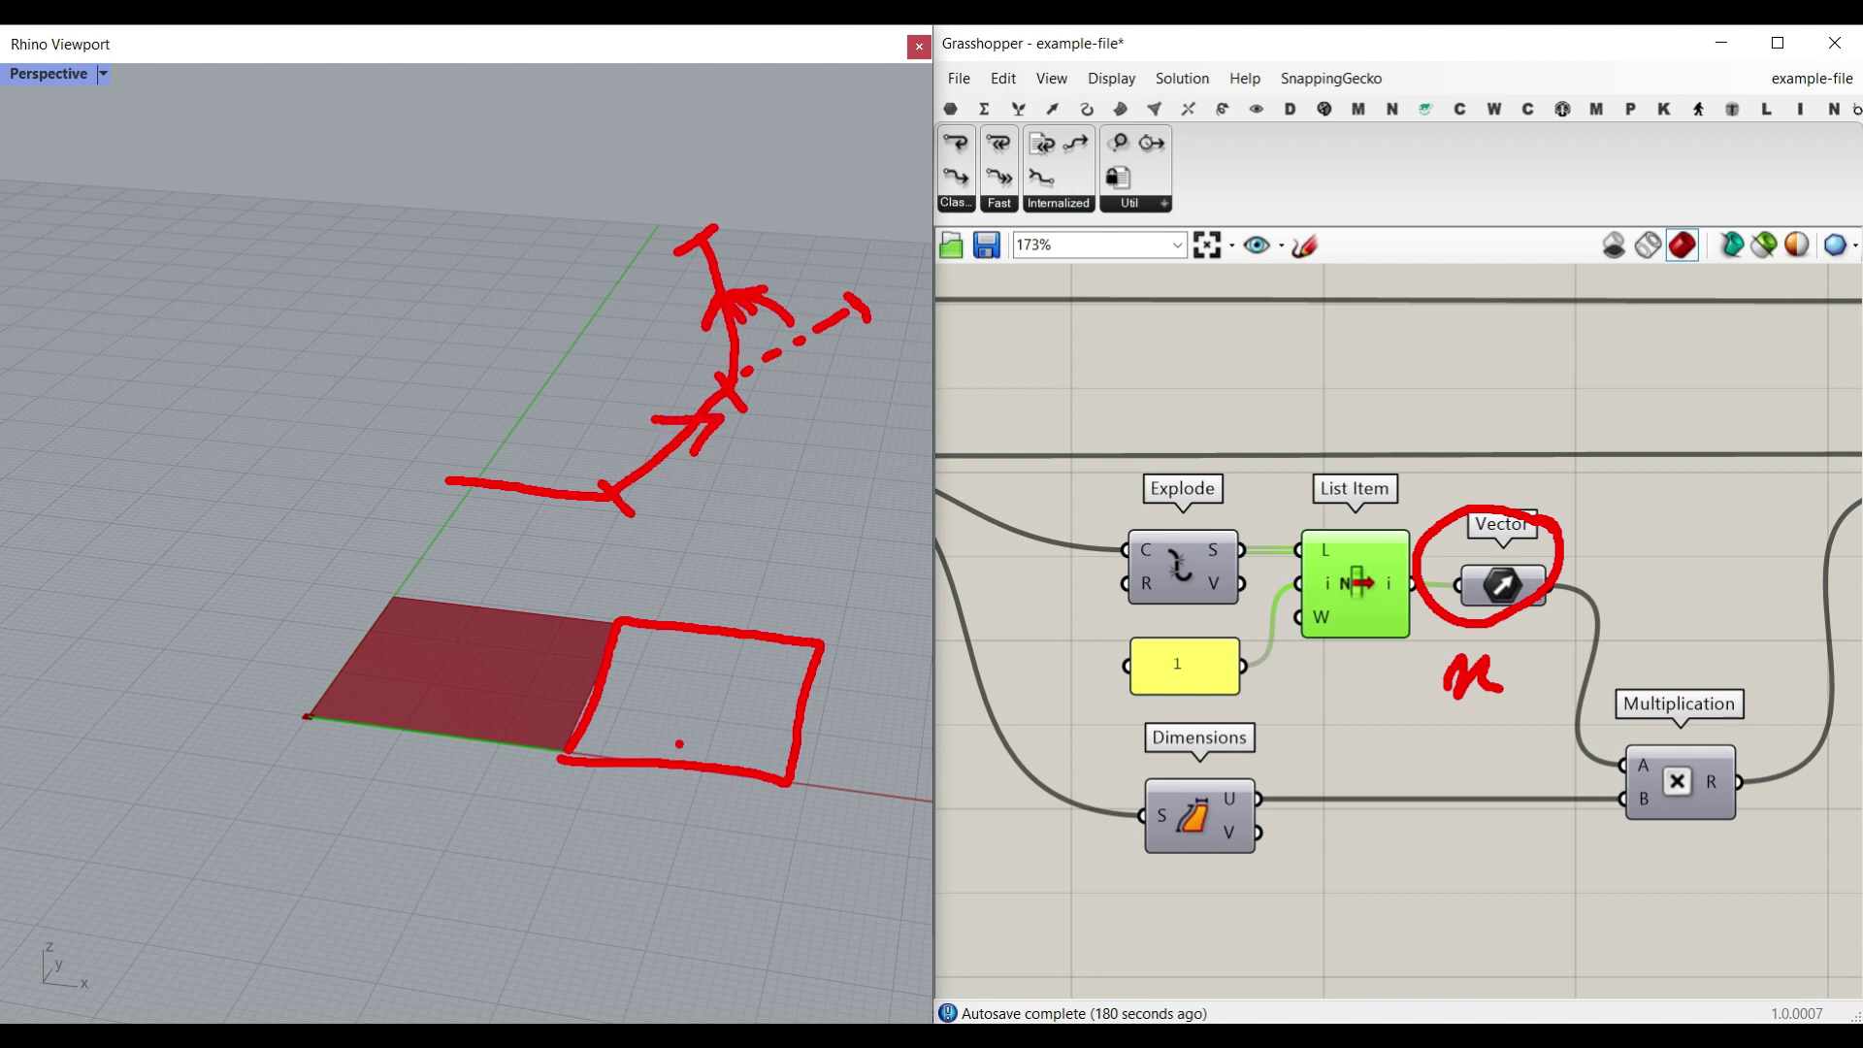
pyautogui.press('e')
pyautogui.press('Escape')
# - Turn on the preview of the Move component to show the copied surface beside the base surface
pyautogui.moveTo(1709, 627); pyautogui.dragTo(1360, 586, button='right')
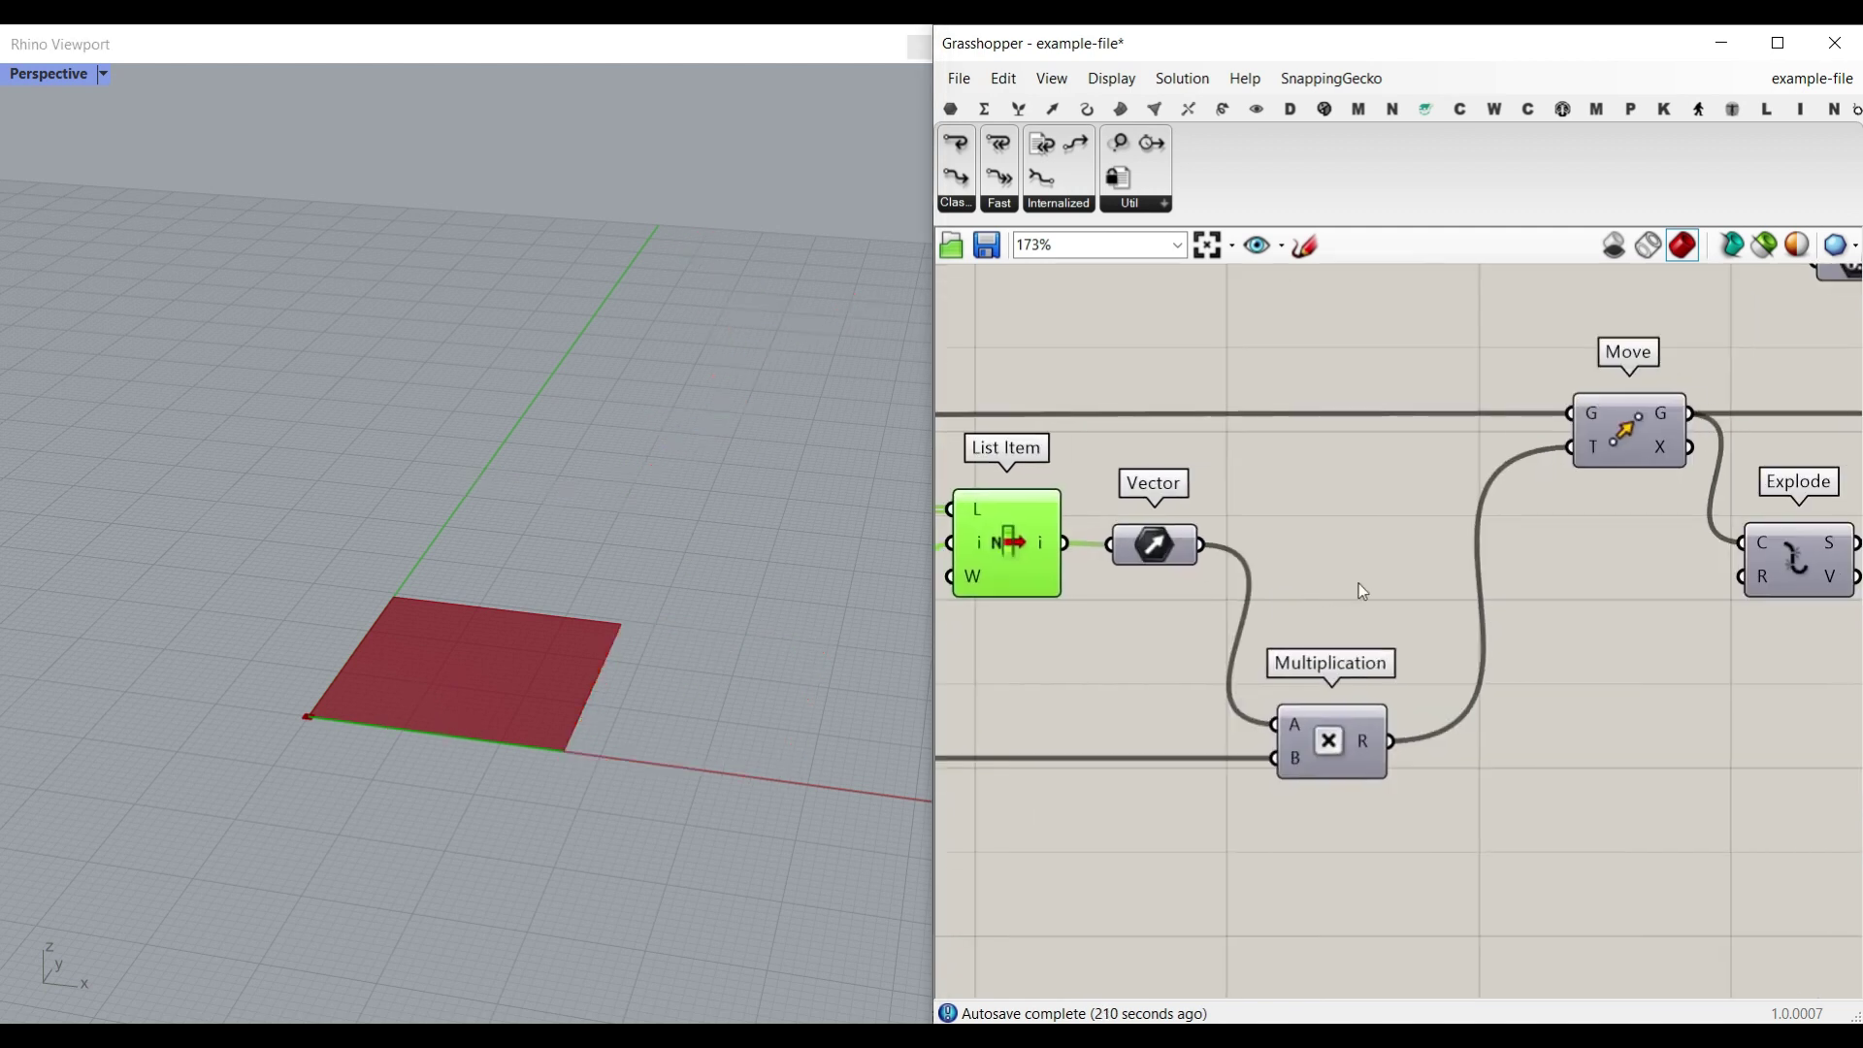
pyautogui.scroll(-2, 1360, 584)
pyautogui.moveTo(1583, 514); pyautogui.dragTo(1371, 555, button='right')
pyautogui.scroll(3, 1375, 539)
pyautogui.rightClick(1324, 487)
pyautogui.click(1370, 529)
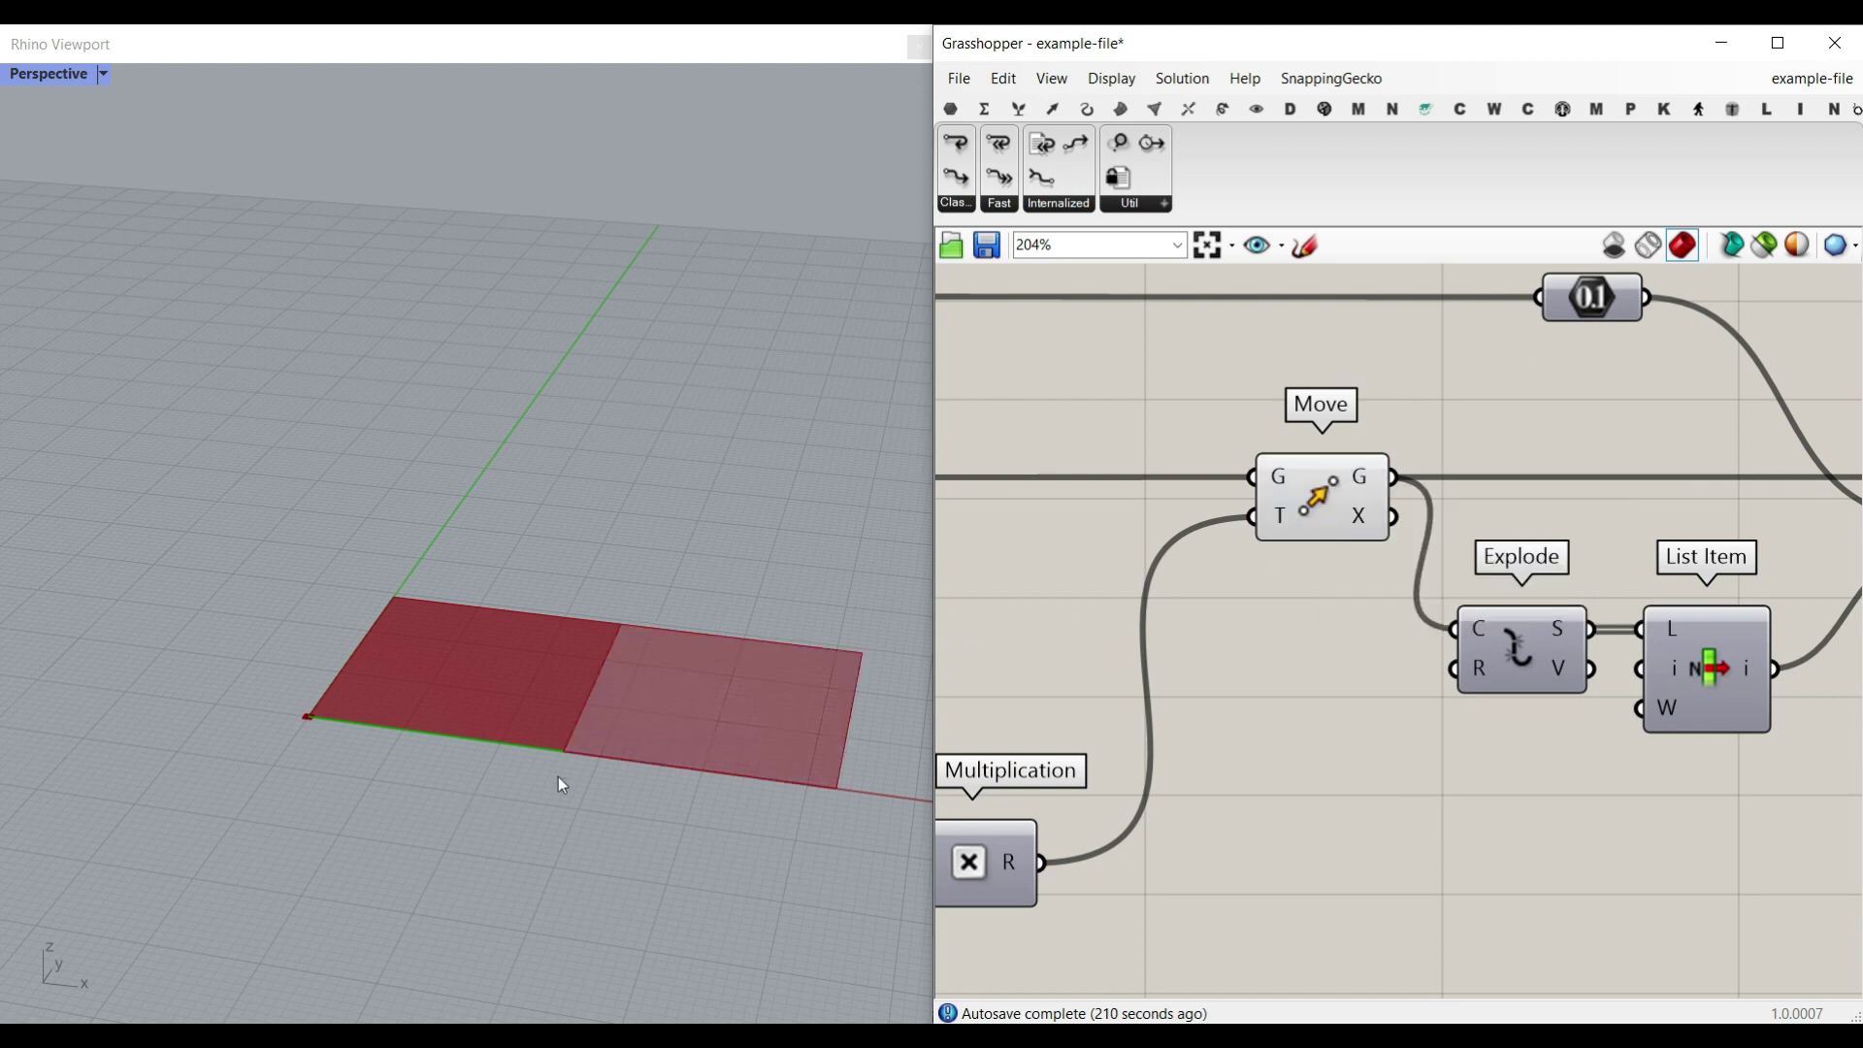
# - Trace the rotate output of Fast Loop Start through the Number parameters to the angle input of Rotate Axis
pyautogui.moveTo(1339, 684); pyautogui.dragTo(1558, 648, button='right')
pyautogui.scroll(-4, 1557, 649)
pyautogui.moveTo(1206, 672); pyautogui.dragTo(1605, 674, button='right')
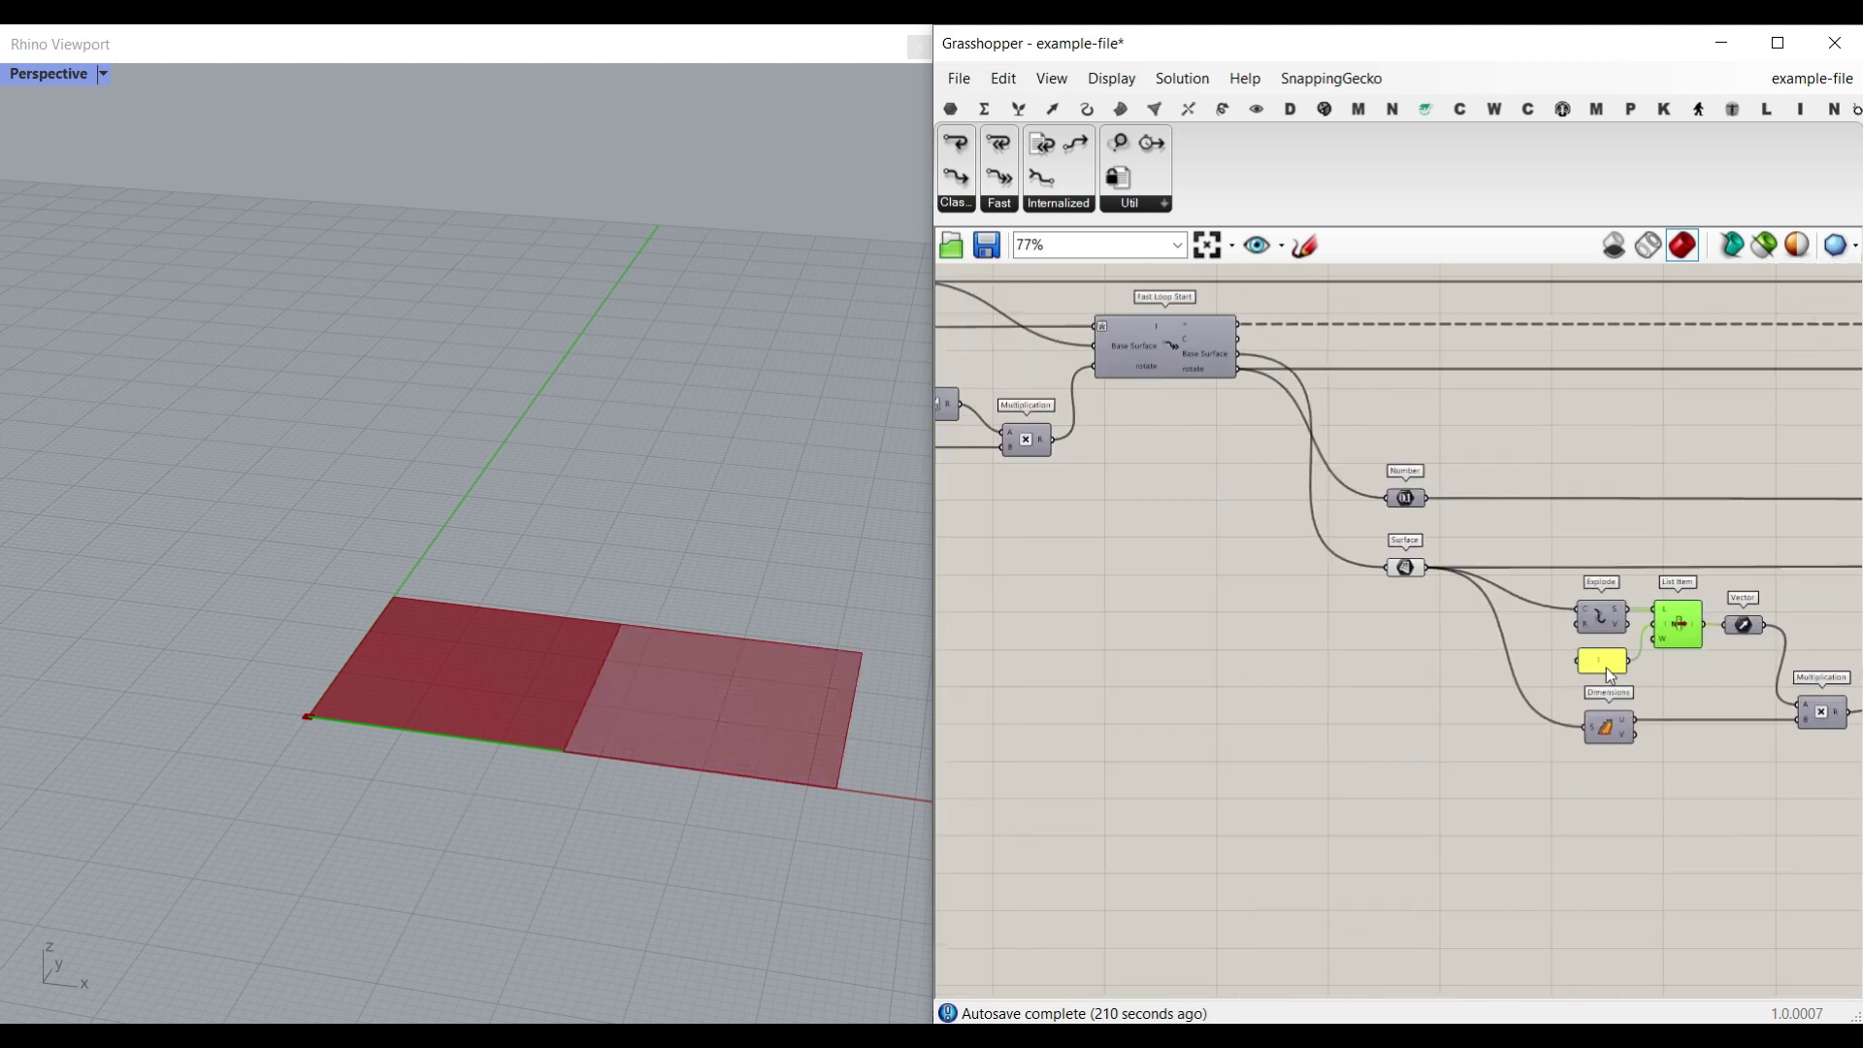
pyautogui.moveTo(956, 563); pyautogui.dragTo(1263, 589, button='right')
pyautogui.scroll(4, 1111, 489)
pyautogui.scroll(1, 1188, 462)
pyautogui.moveTo(1188, 460)
pyautogui.mouseDown()
pyautogui.moveTo(1214, 466)
pyautogui.moveTo(1198, 472)
pyautogui.mouseUp()
pyautogui.moveTo(1373, 495); pyautogui.dragTo(1067, 510, button='right')
pyautogui.scroll(-5, 1068, 510)
pyautogui.moveTo(1753, 568); pyautogui.dragTo(991, 585, button='right')
pyautogui.moveTo(1830, 621); pyautogui.dragTo(1102, 592, button='right')
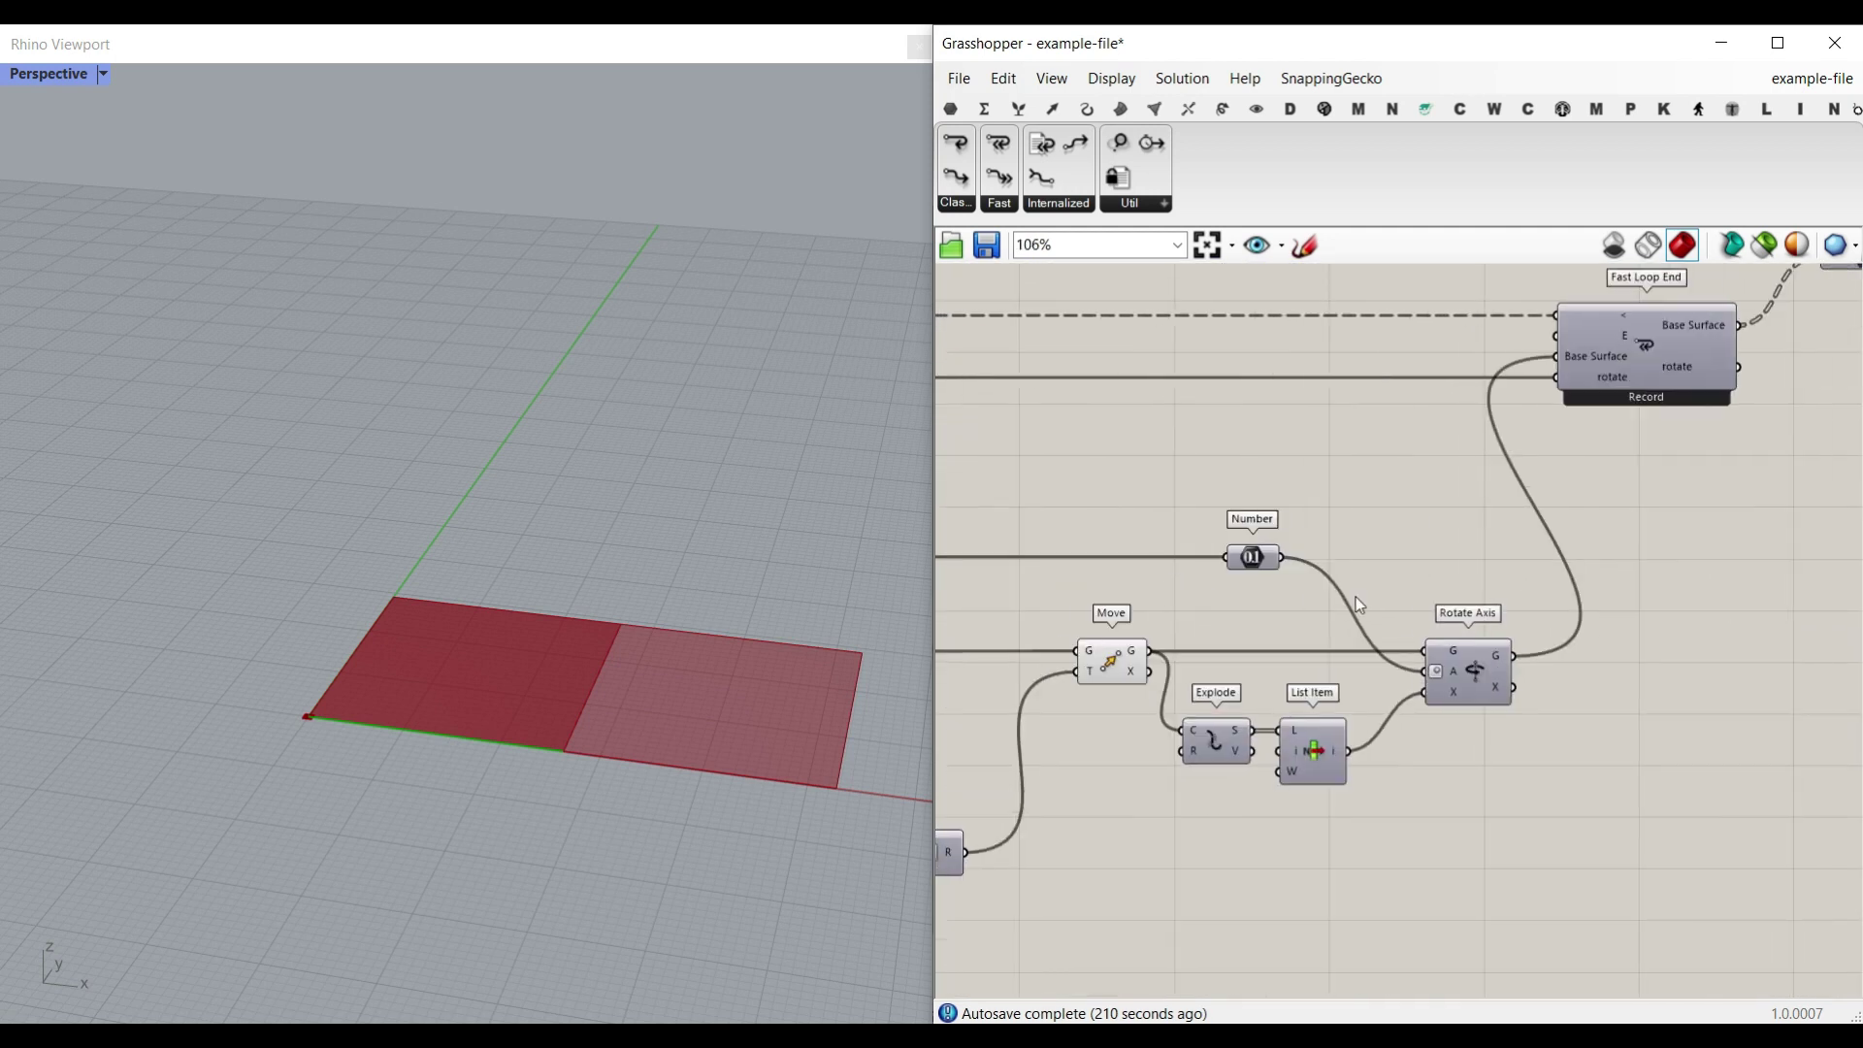
# - Turn on the preview of the Rotate Axis component and inspect the rotated surface from a low angle
pyautogui.scroll(5, 1371, 626)
pyautogui.moveTo(1256, 684); pyautogui.dragTo(1386, 627, button='right')
pyautogui.rightClick(1709, 637)
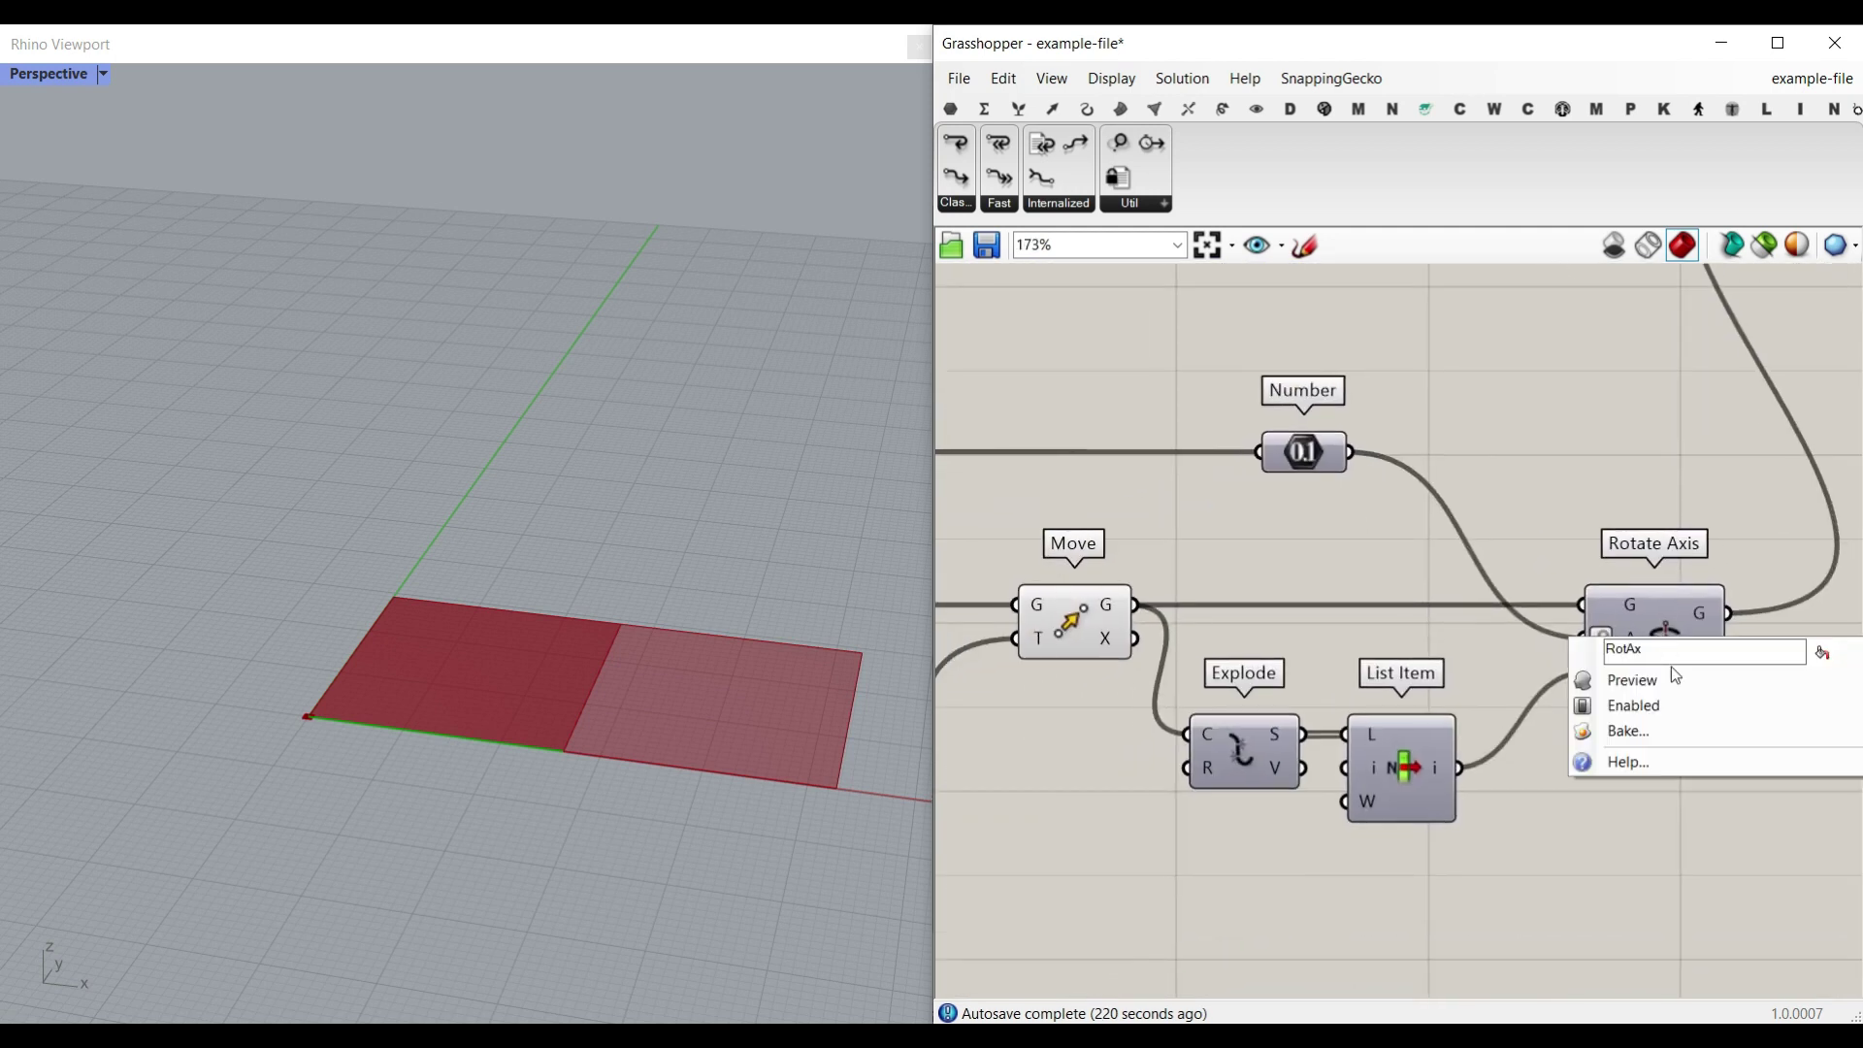
pyautogui.click(1677, 681)
pyautogui.moveTo(620, 740); pyautogui.dragTo(679, 669, button='right')
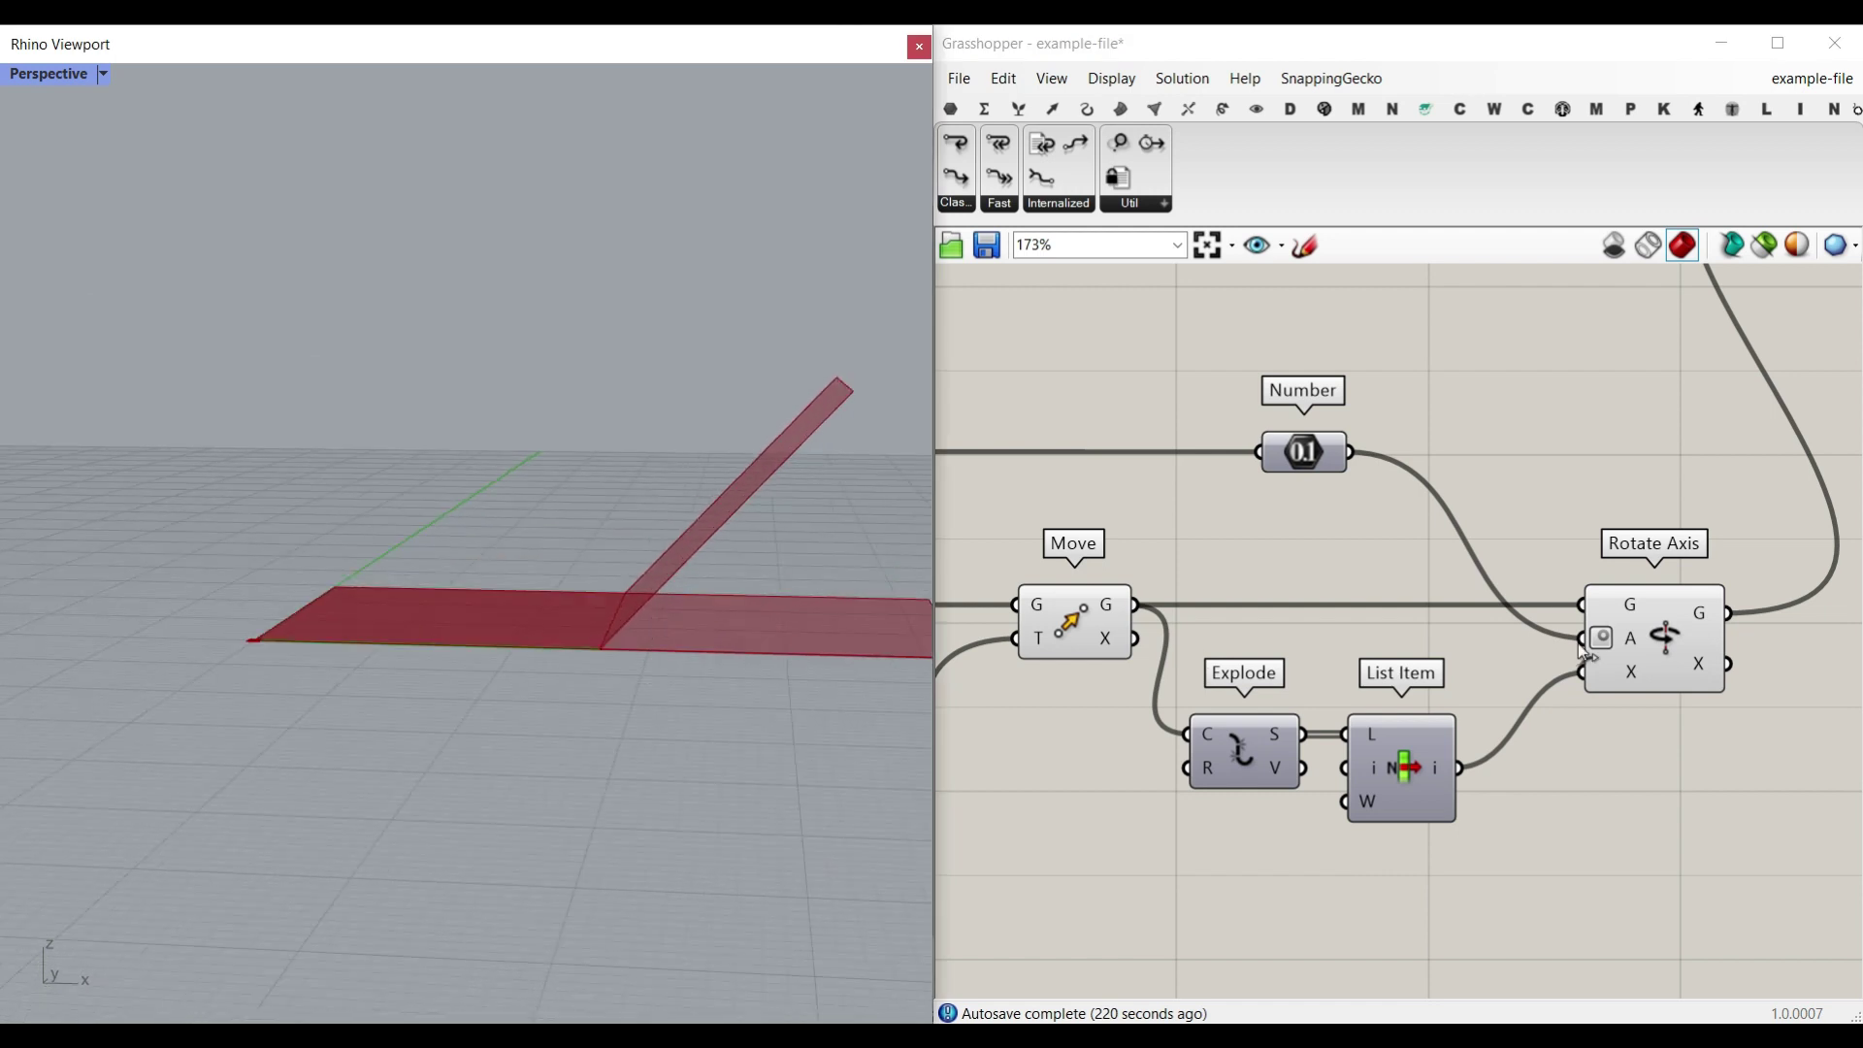
# - Select Move and List Item in turn to highlight the geometry and edge axis that feed Rotate Axis
pyautogui.click(1087, 619)
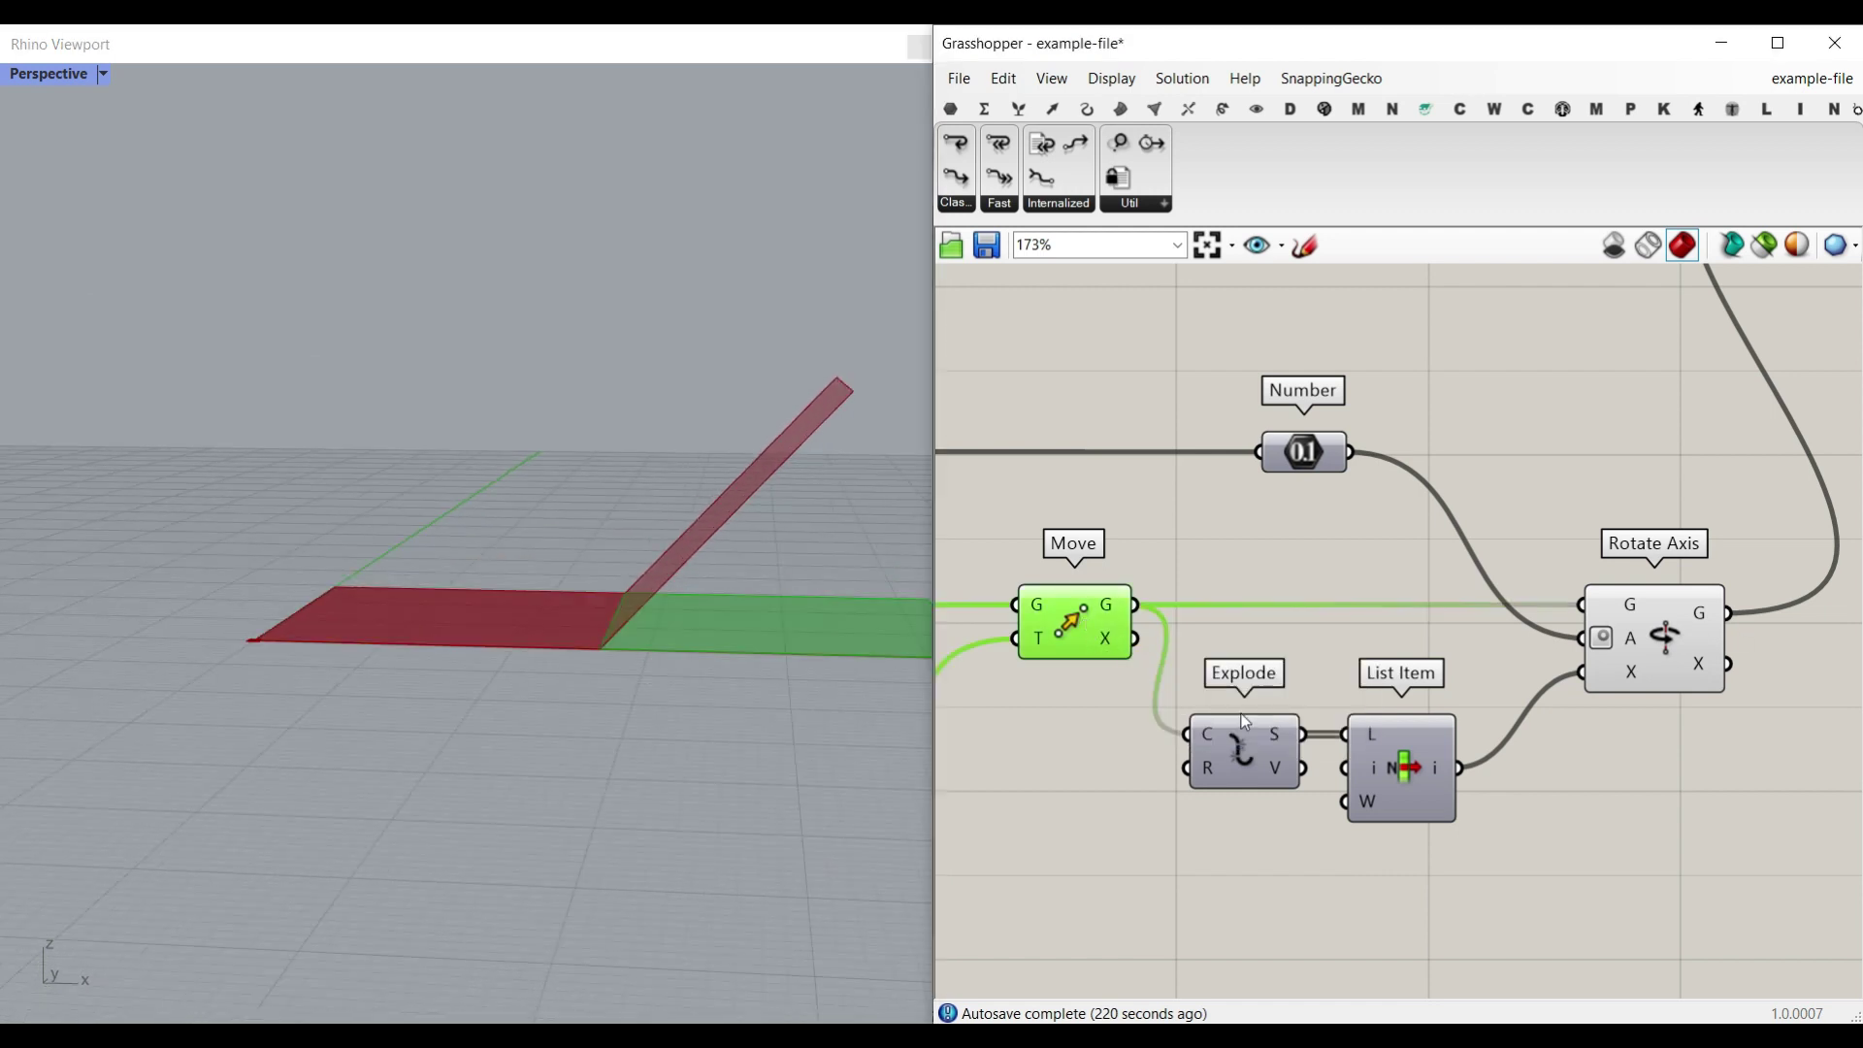
pyautogui.rightClick(1403, 748)
pyautogui.scroll(5, 485, 689)
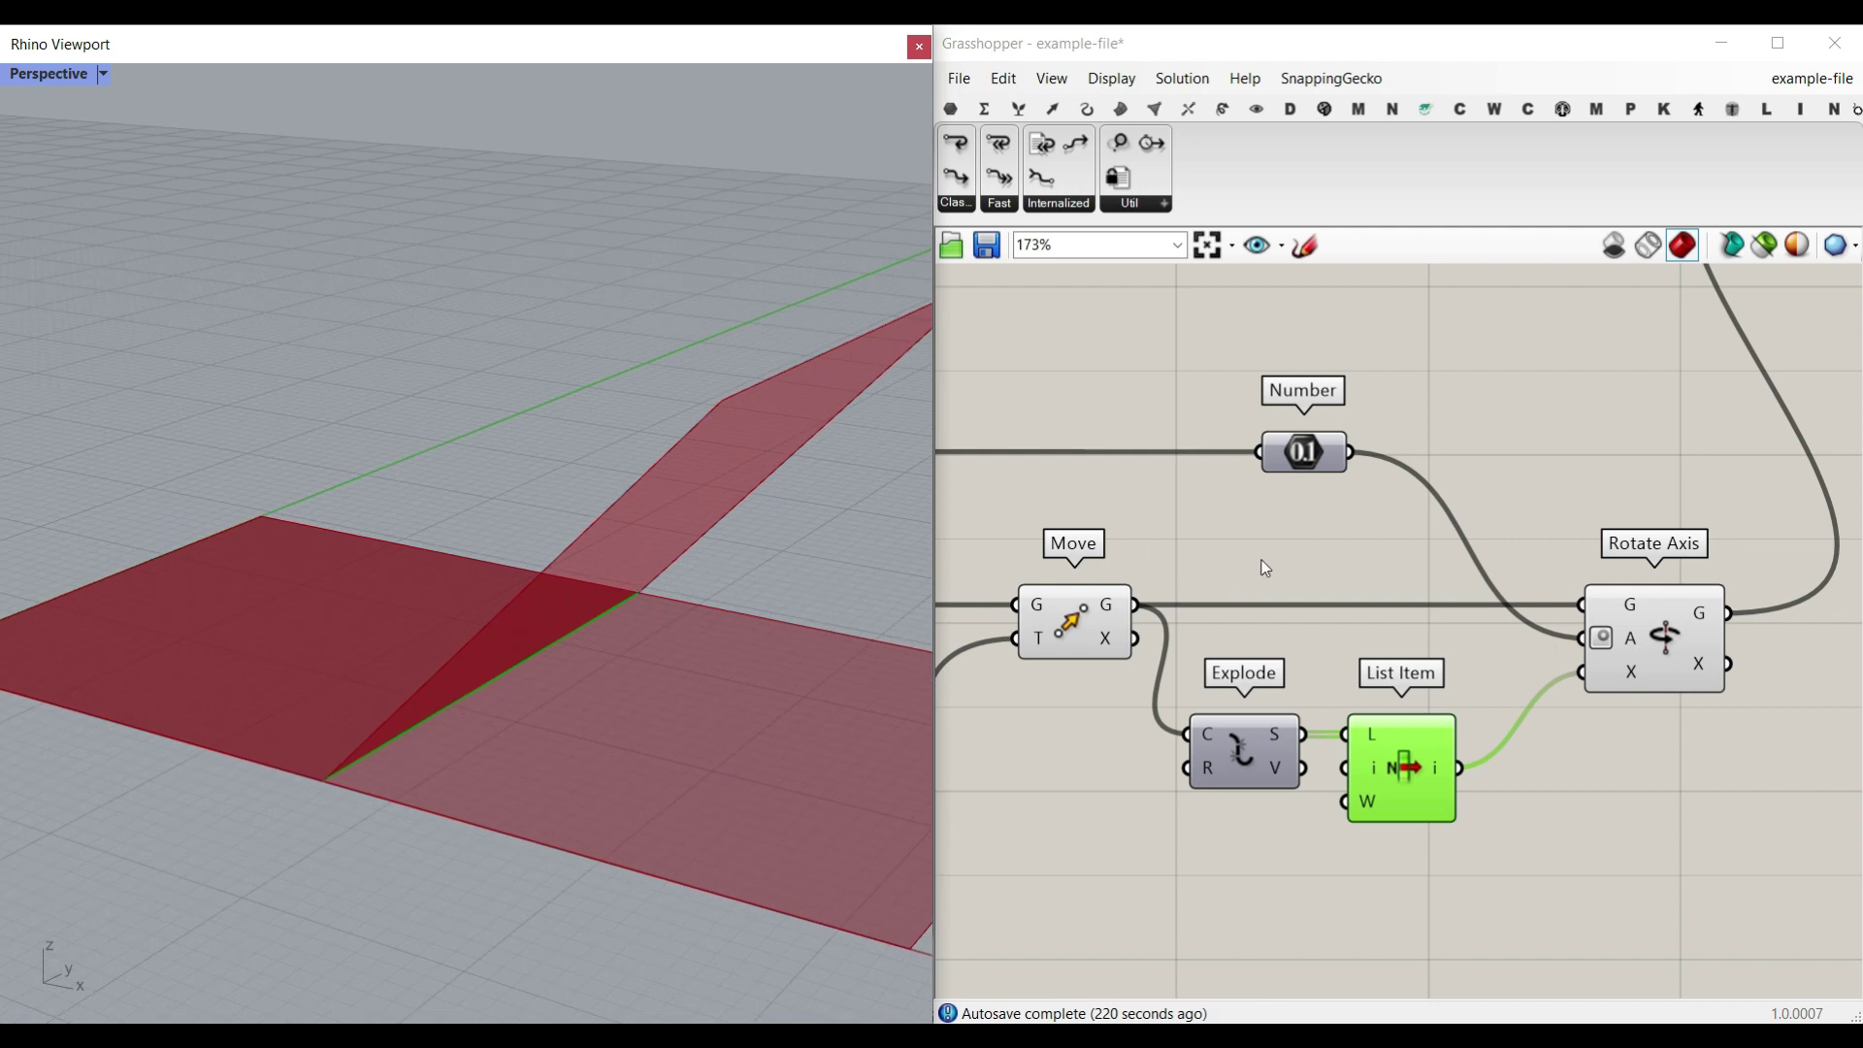
# - Follow the rotate value from Fast Loop Start to Fast Loop End and select Rotate Axis to highlight its output surface
pyautogui.moveTo(1427, 539); pyautogui.dragTo(1505, 532, button='right')
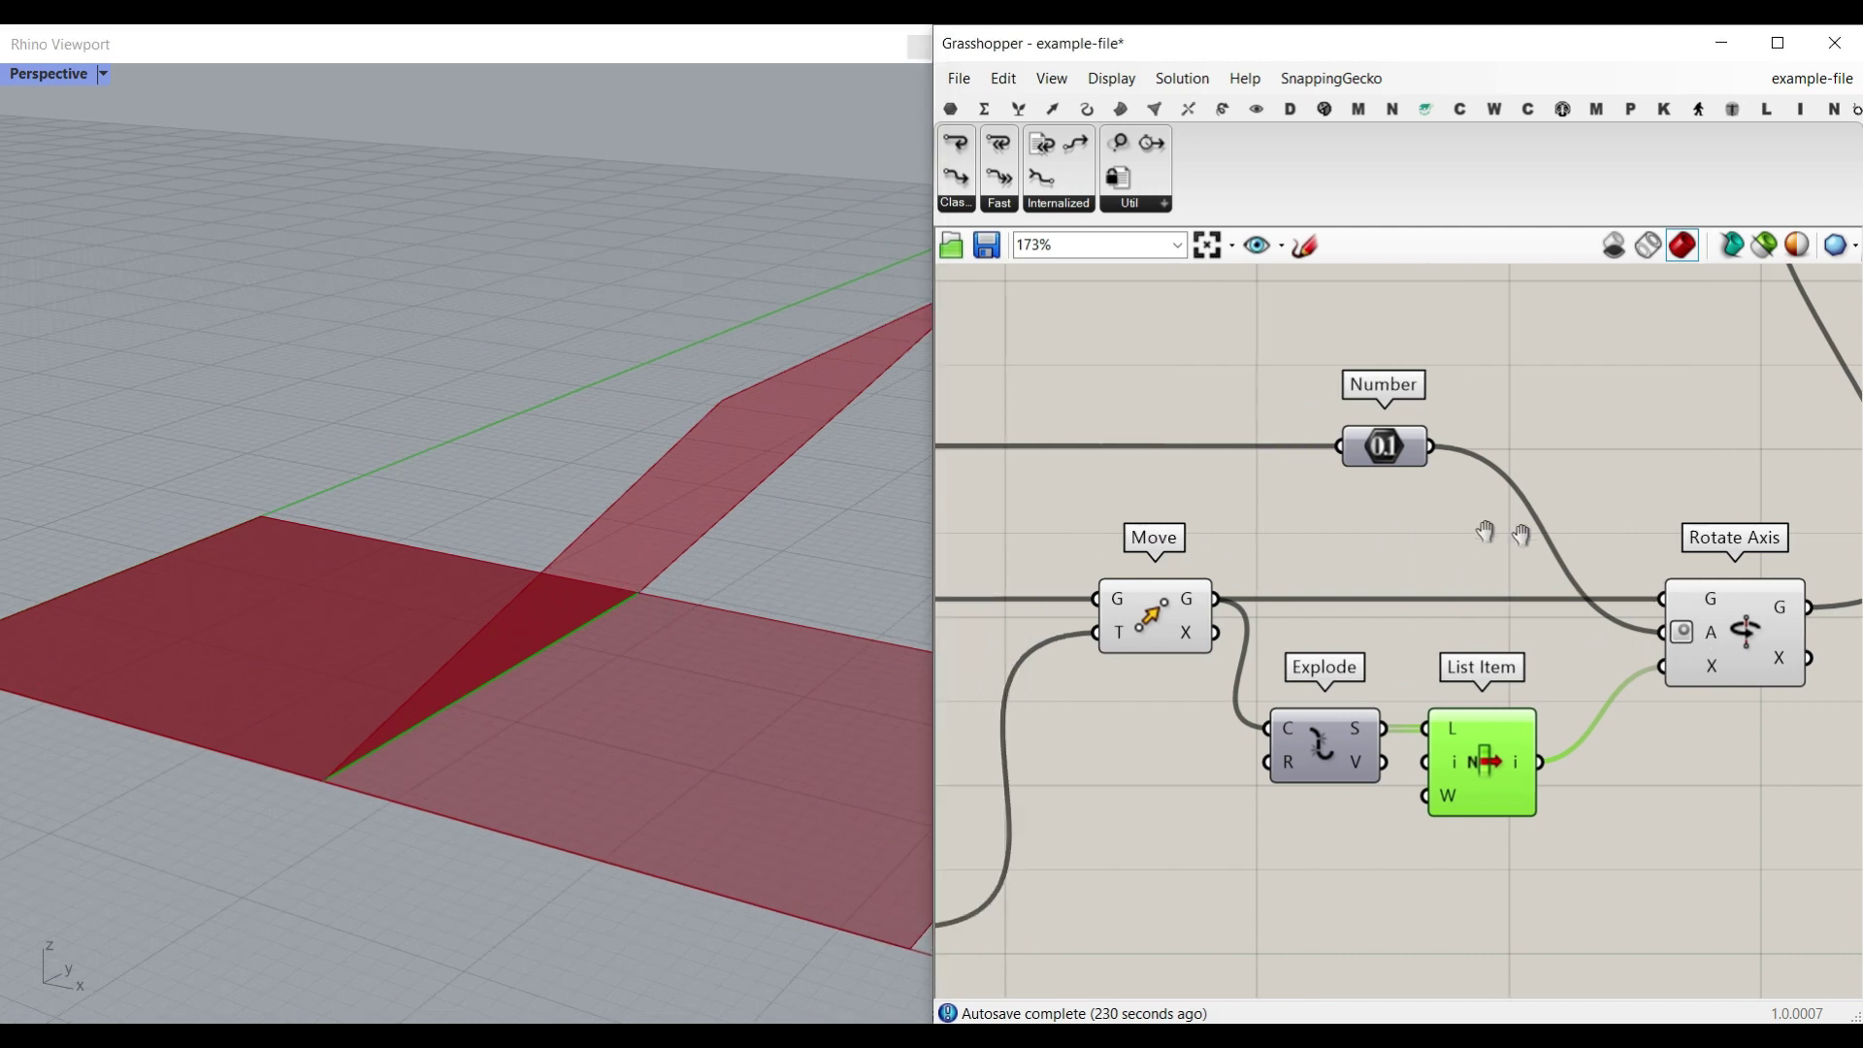
pyautogui.scroll(-4, 1506, 532)
pyautogui.moveTo(1177, 520); pyautogui.dragTo(1856, 595, button='right')
pyautogui.scroll(4, 1107, 423)
pyautogui.scroll(-4, 1112, 450)
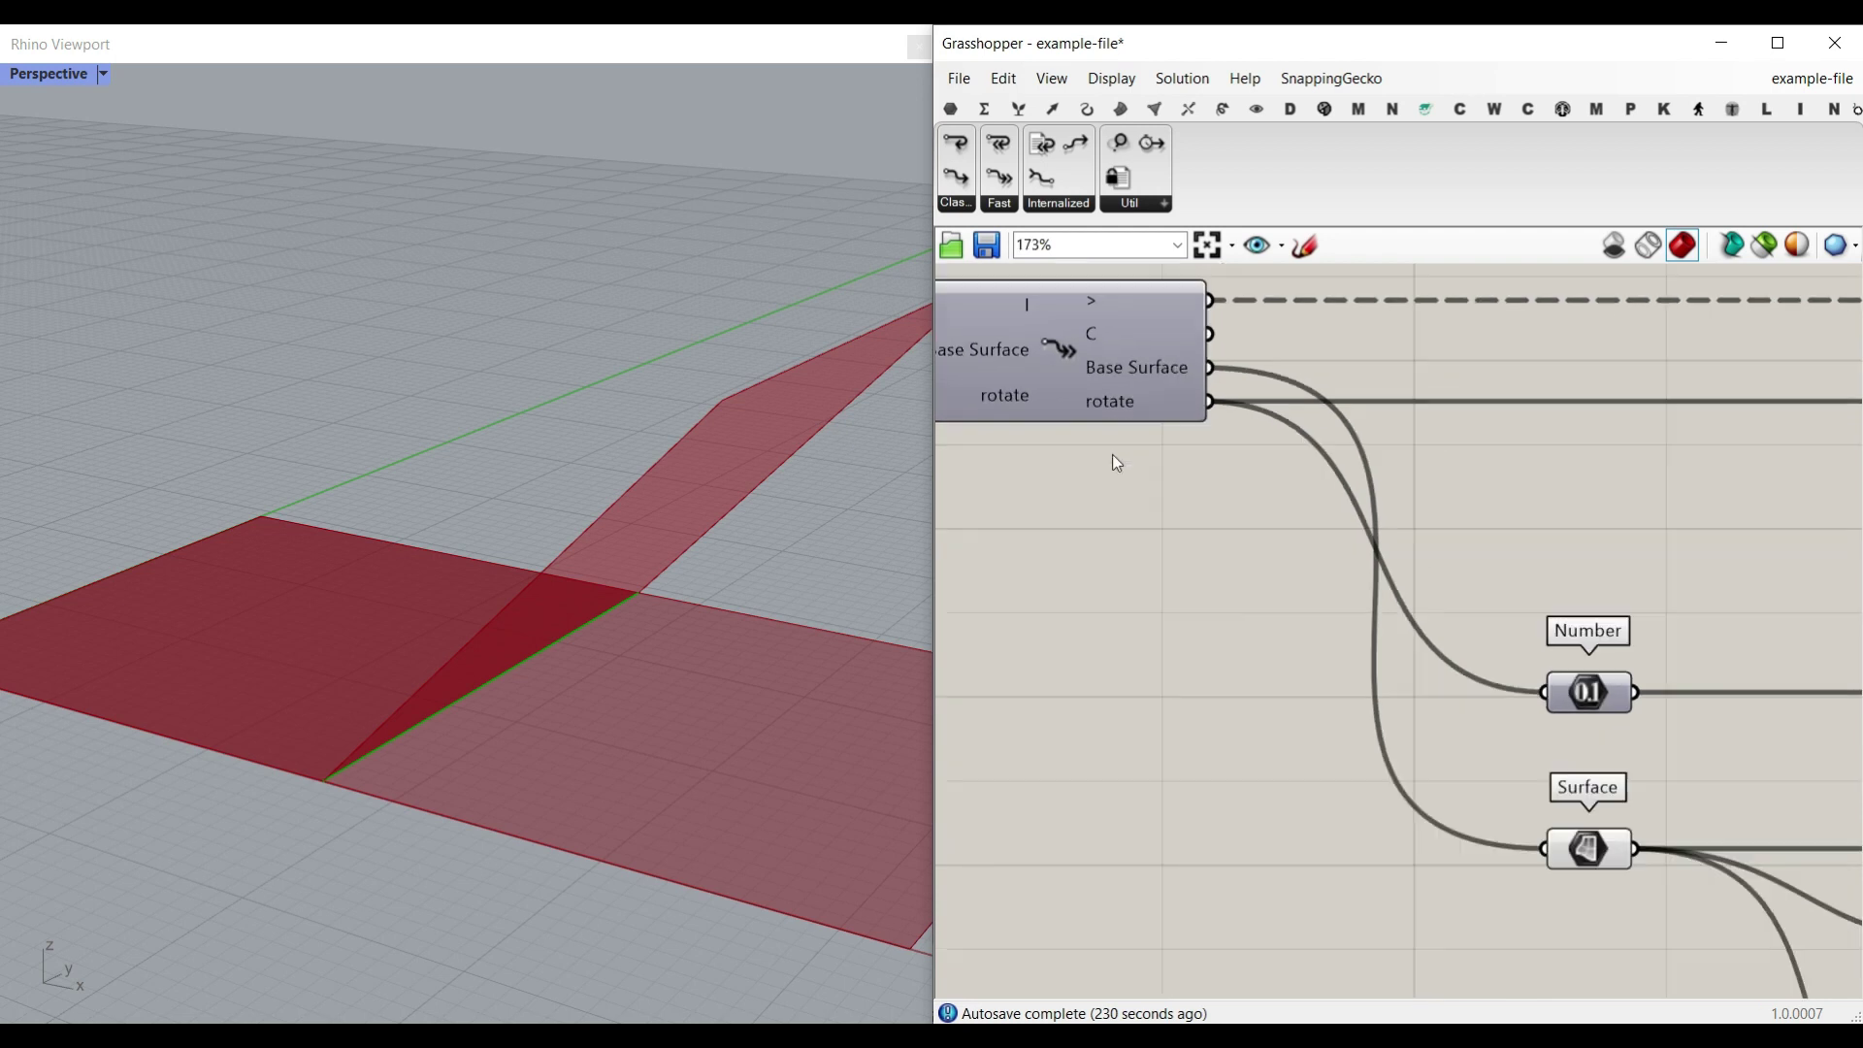
pyautogui.moveTo(1669, 549); pyautogui.dragTo(1180, 550, button='right')
pyautogui.moveTo(1722, 574); pyautogui.dragTo(1181, 586, button='right')
pyautogui.scroll(4, 1407, 677)
pyautogui.moveTo(1540, 665); pyautogui.dragTo(1362, 811, button='right')
pyautogui.scroll(-1, 1407, 746)
pyautogui.click(1284, 881)
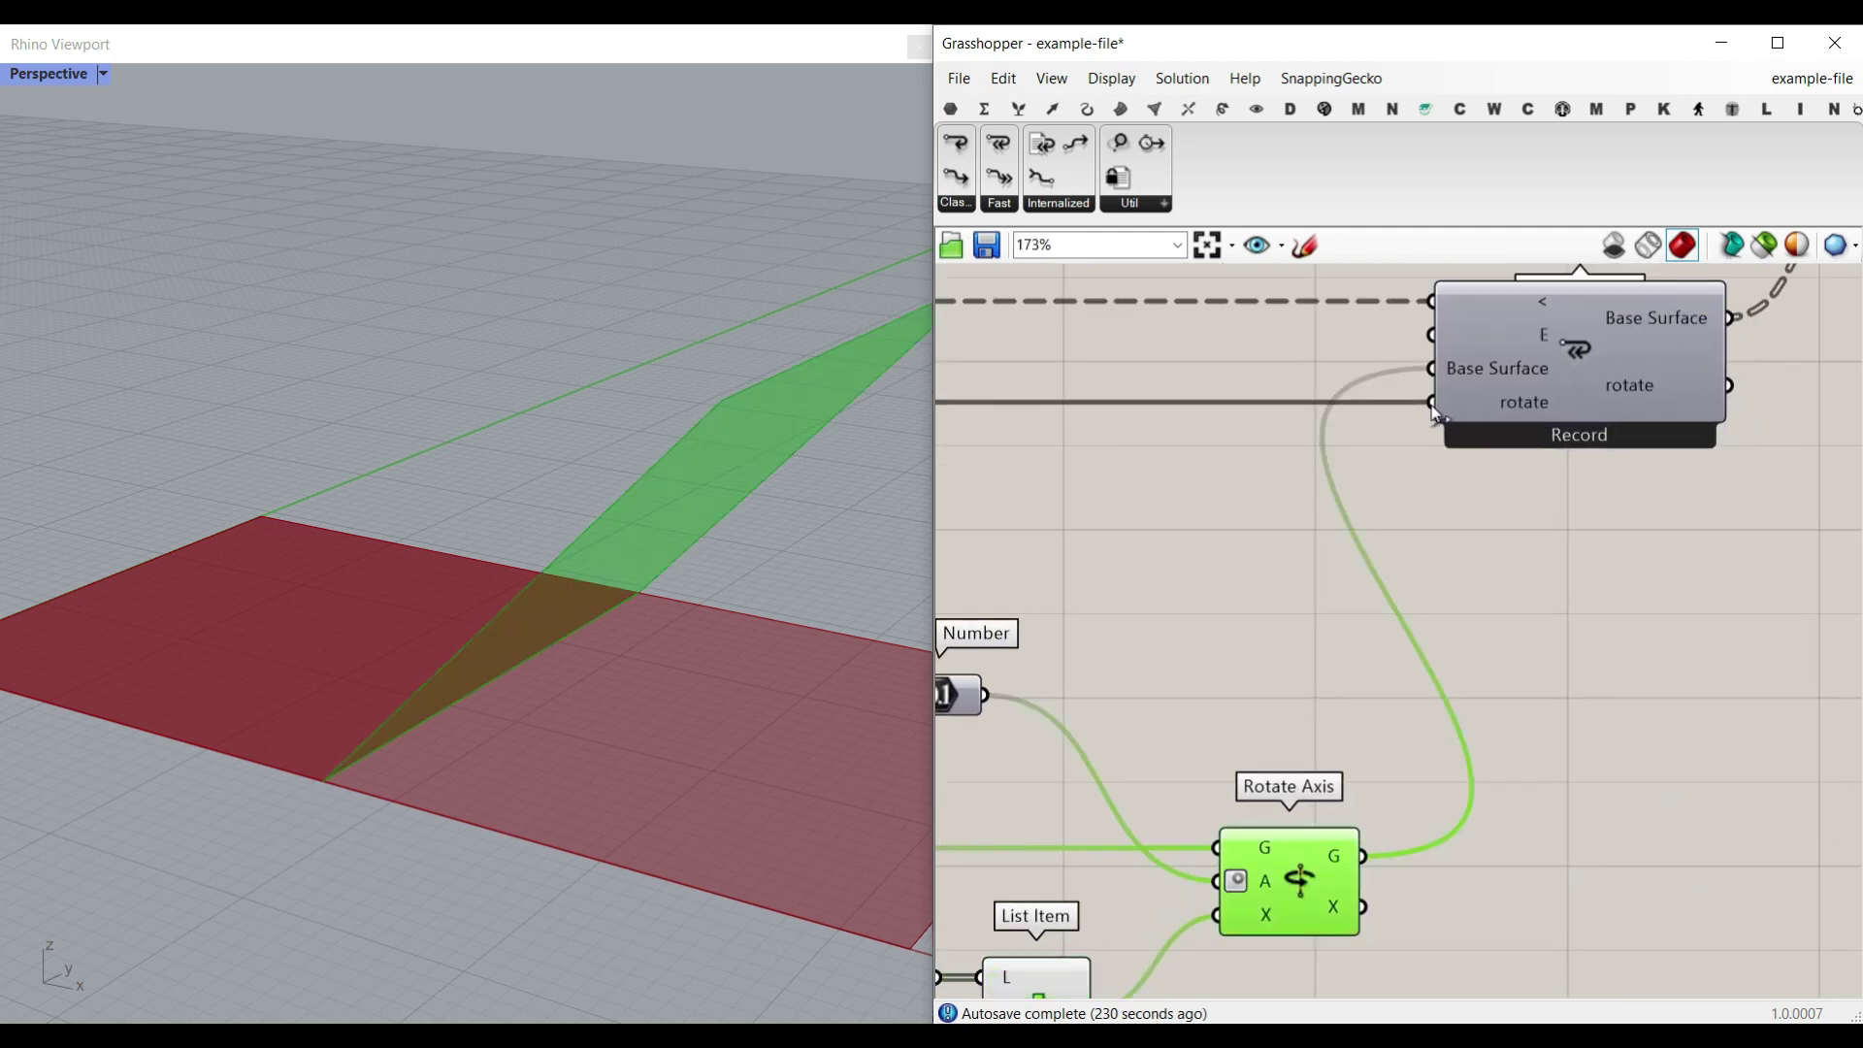
# - Turn off the preview of the loop's components and turn on the preview of Fast Loop End
pyautogui.scroll(-5, 1462, 376)
pyautogui.moveTo(1427, 462); pyautogui.dragTo(1638, 455, button='right')
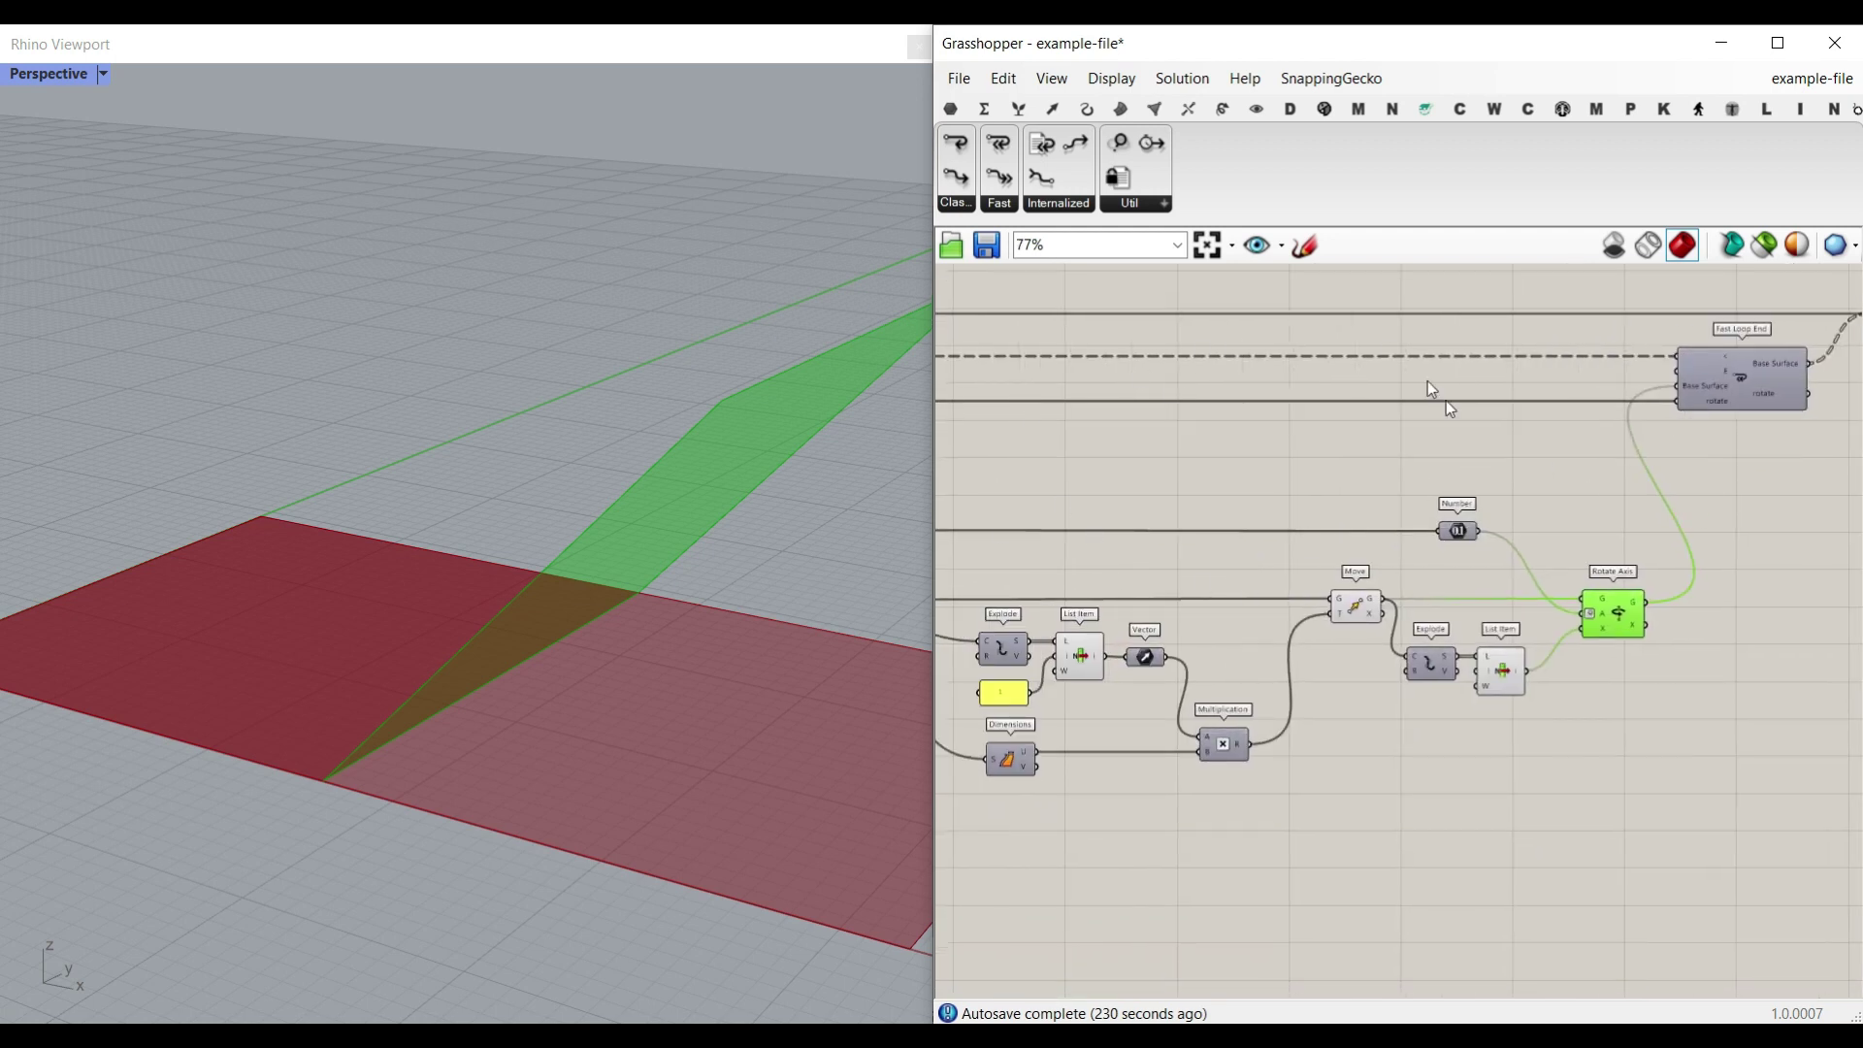
pyautogui.scroll(-7, 1406, 576)
pyautogui.moveTo(1406, 577); pyautogui.dragTo(1444, 578, button='right')
pyautogui.moveTo(1605, 722); pyautogui.dragTo(1013, 470)
pyautogui.rightClick(1110, 367)
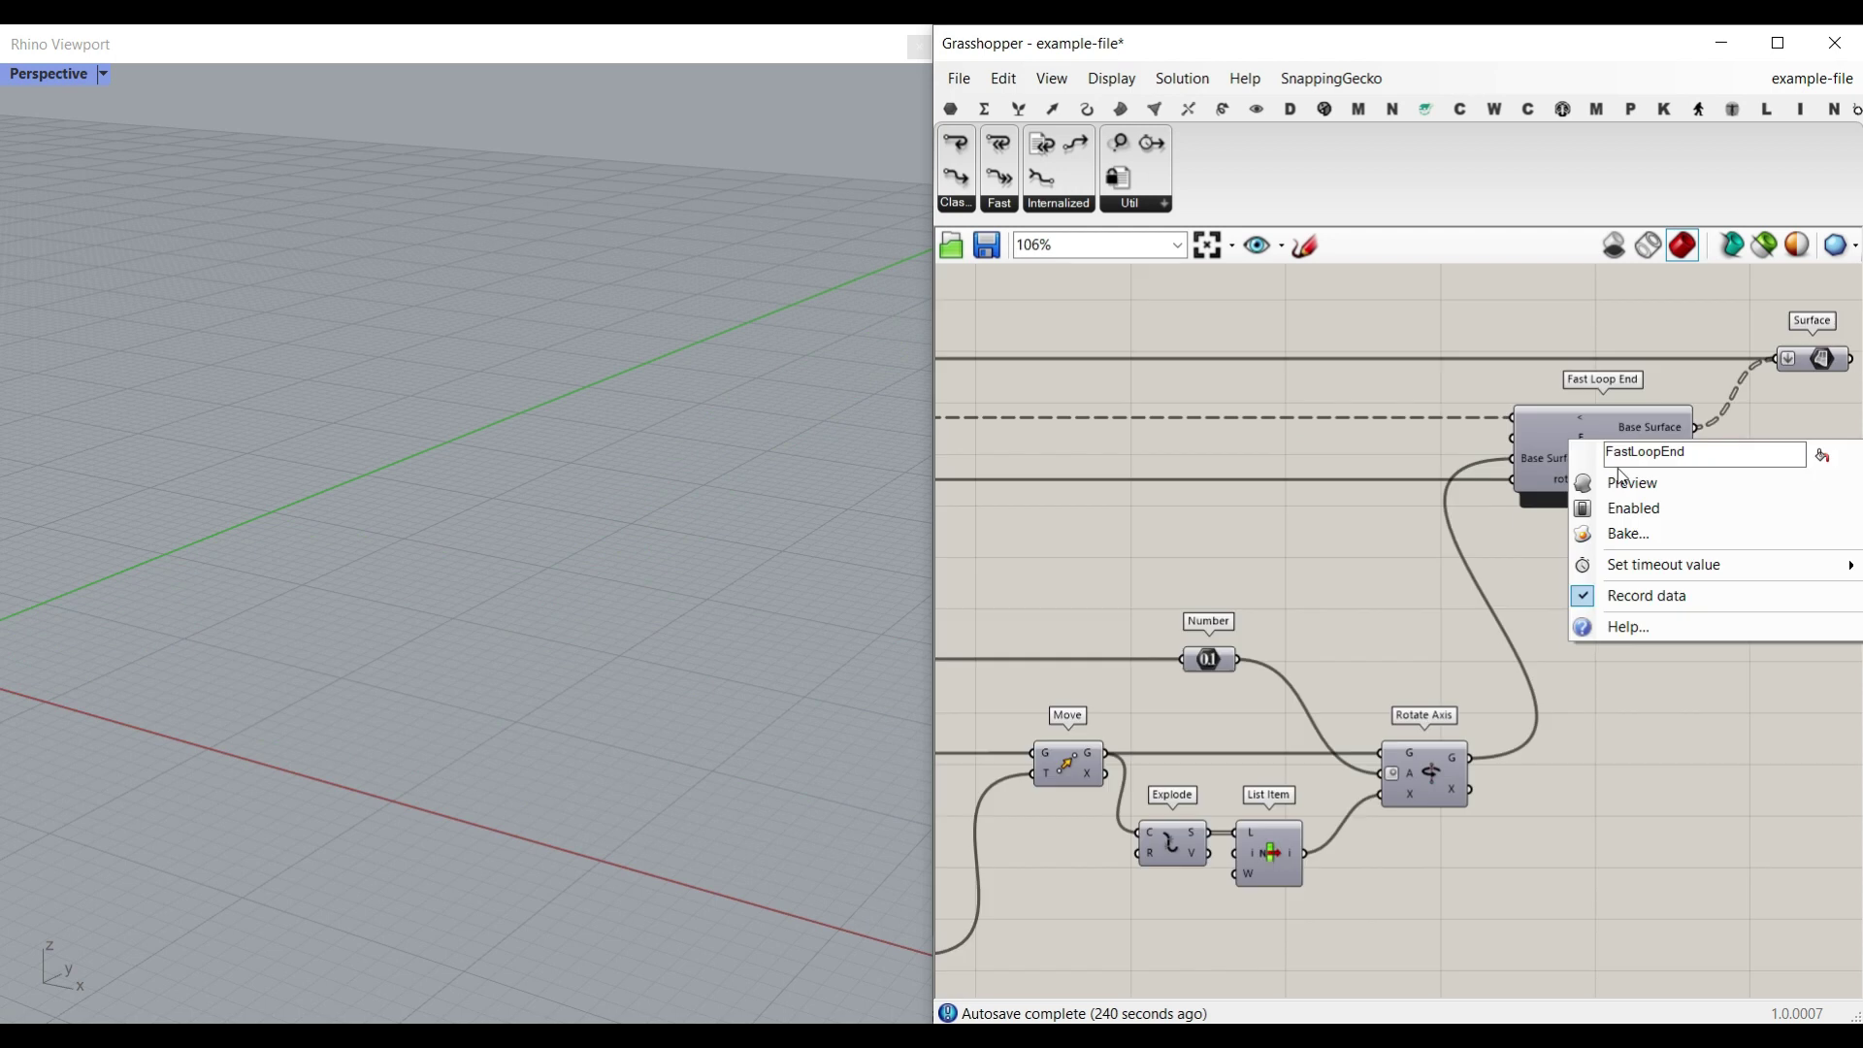
pyautogui.click(1611, 594)
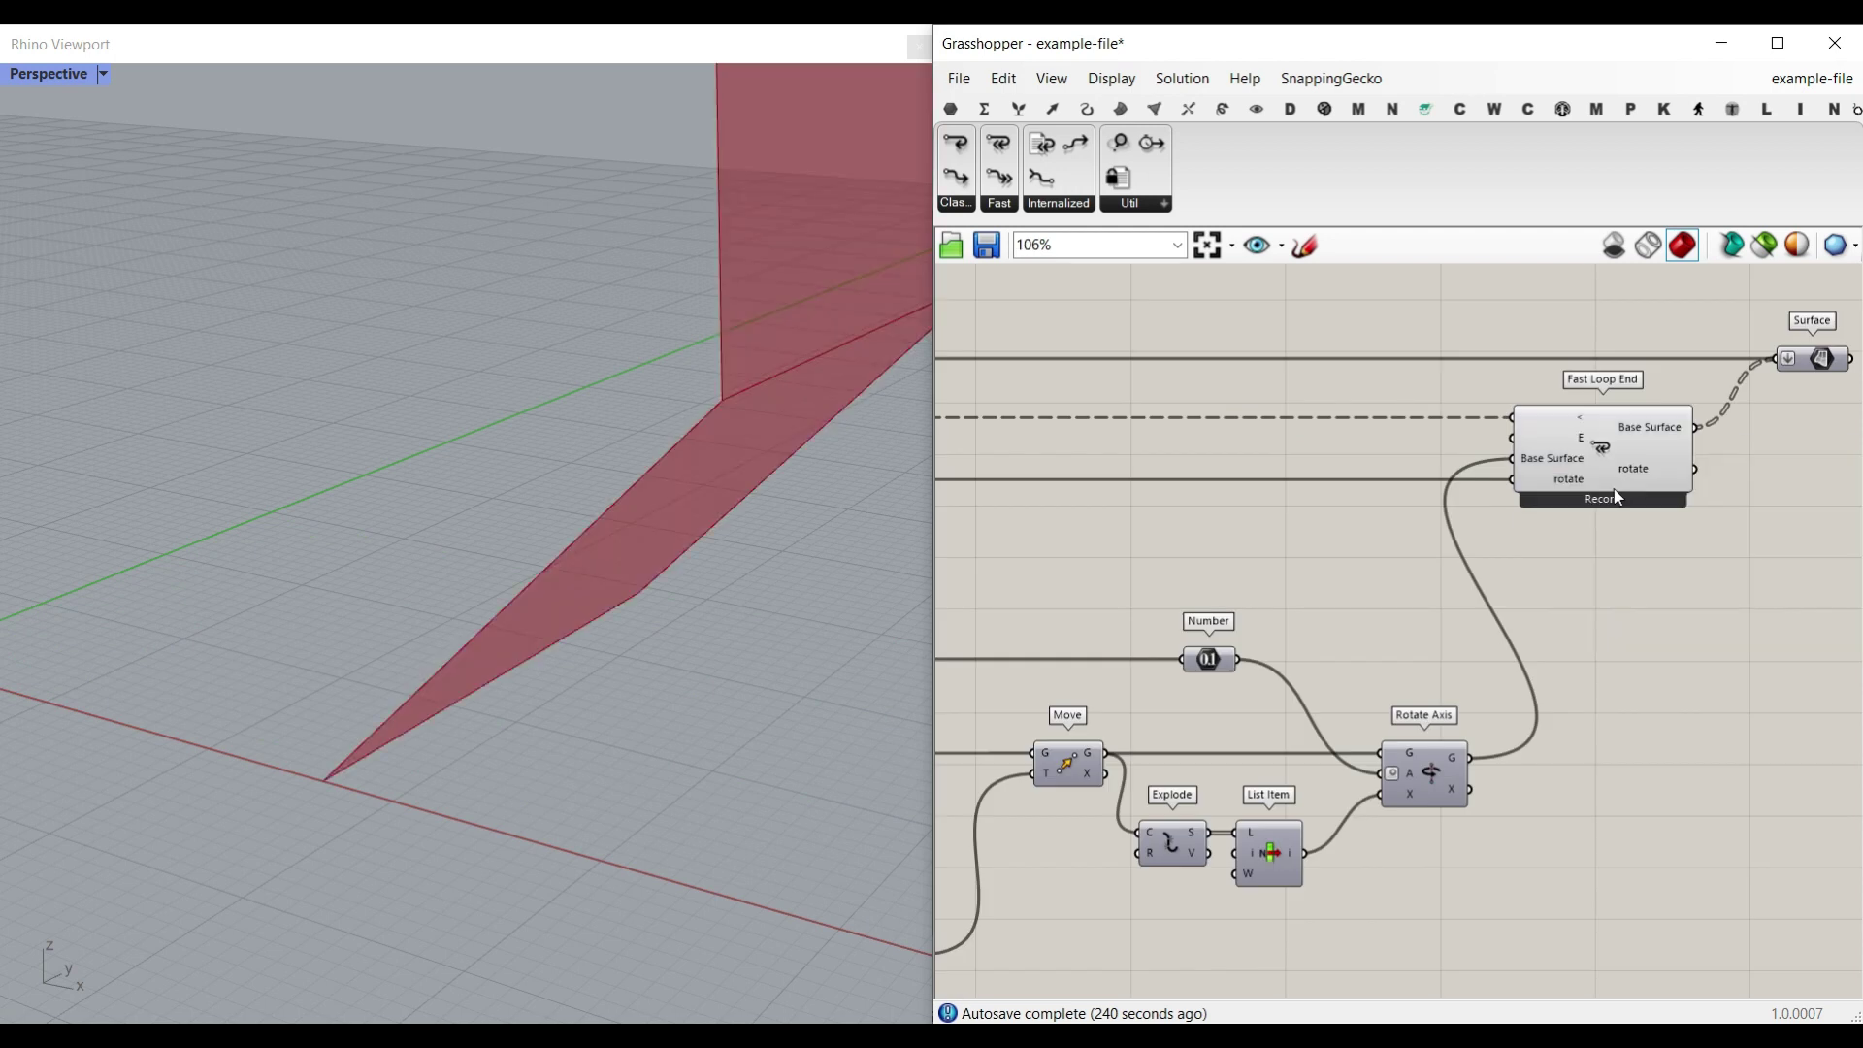
pyautogui.moveTo(1294, 582); pyautogui.dragTo(1369, 567, button='right')
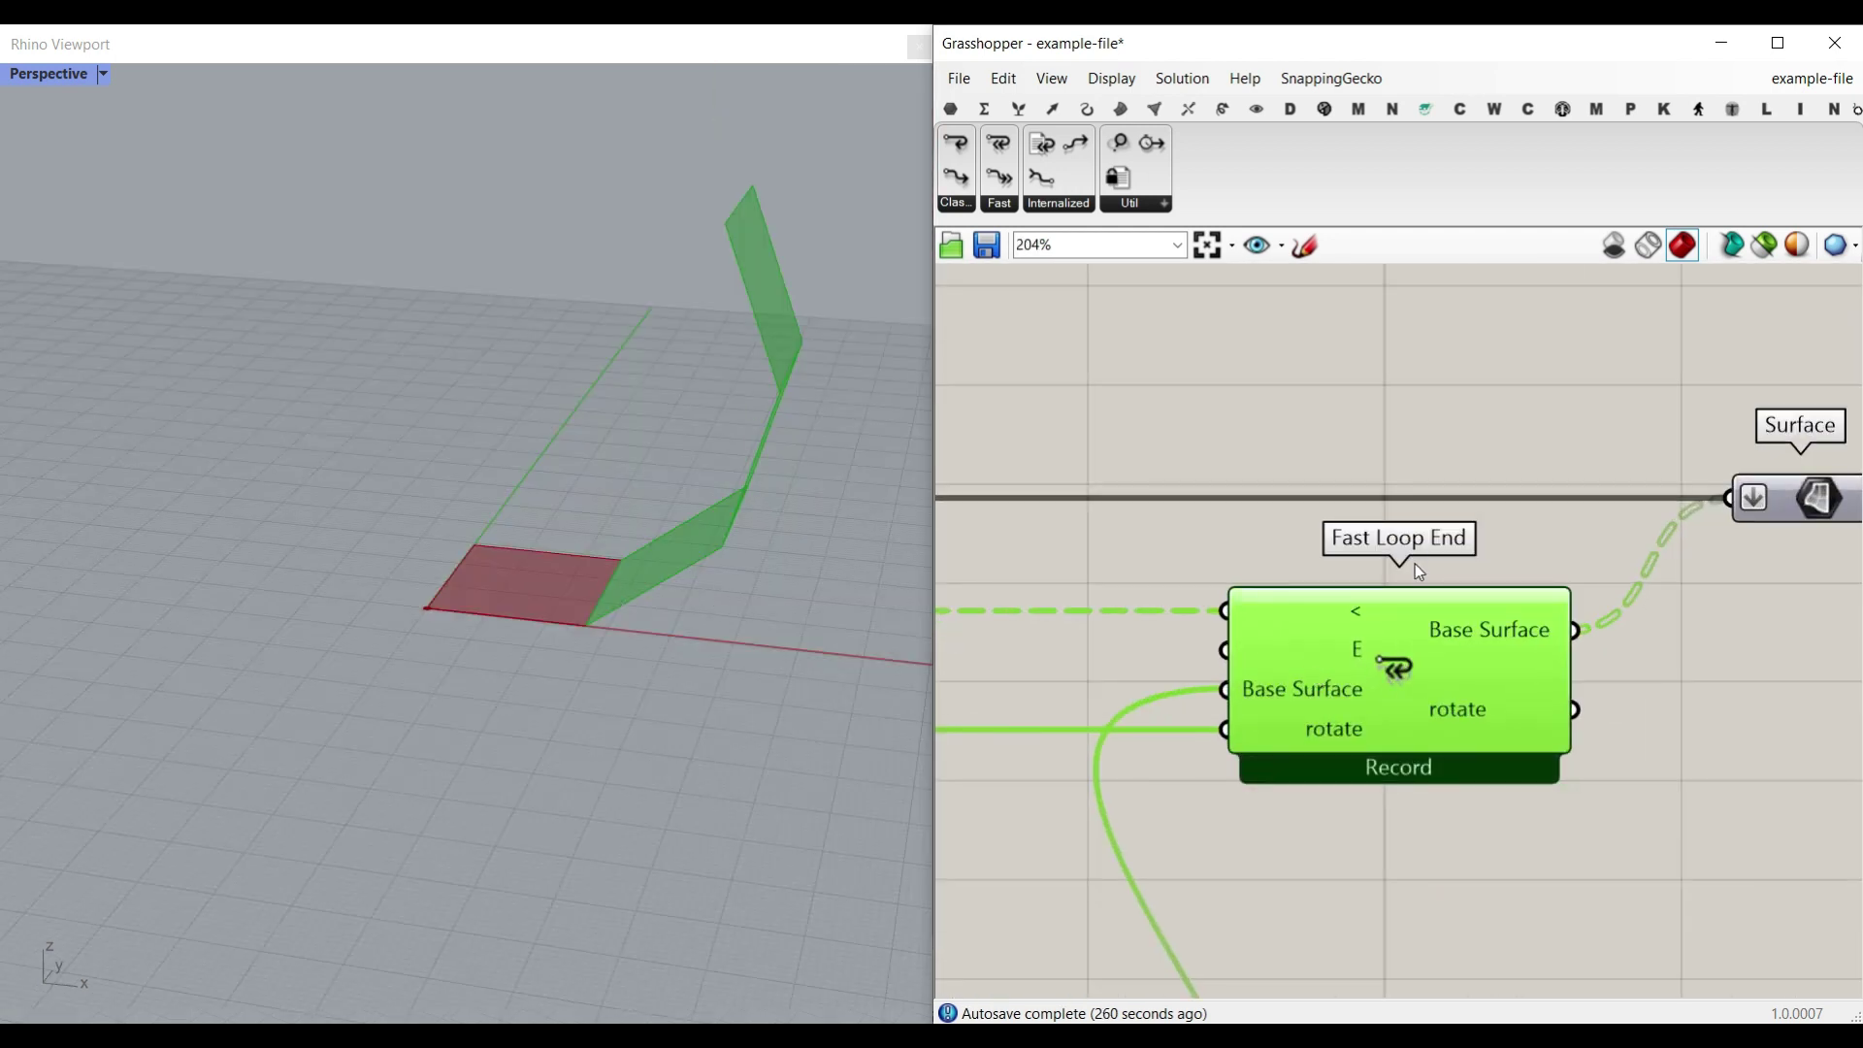
# - Trace the Plane Surface and Fast Loop End outputs into the final Surface parameter and select it
pyautogui.moveTo(1740, 572); pyautogui.dragTo(1407, 577, button='right')
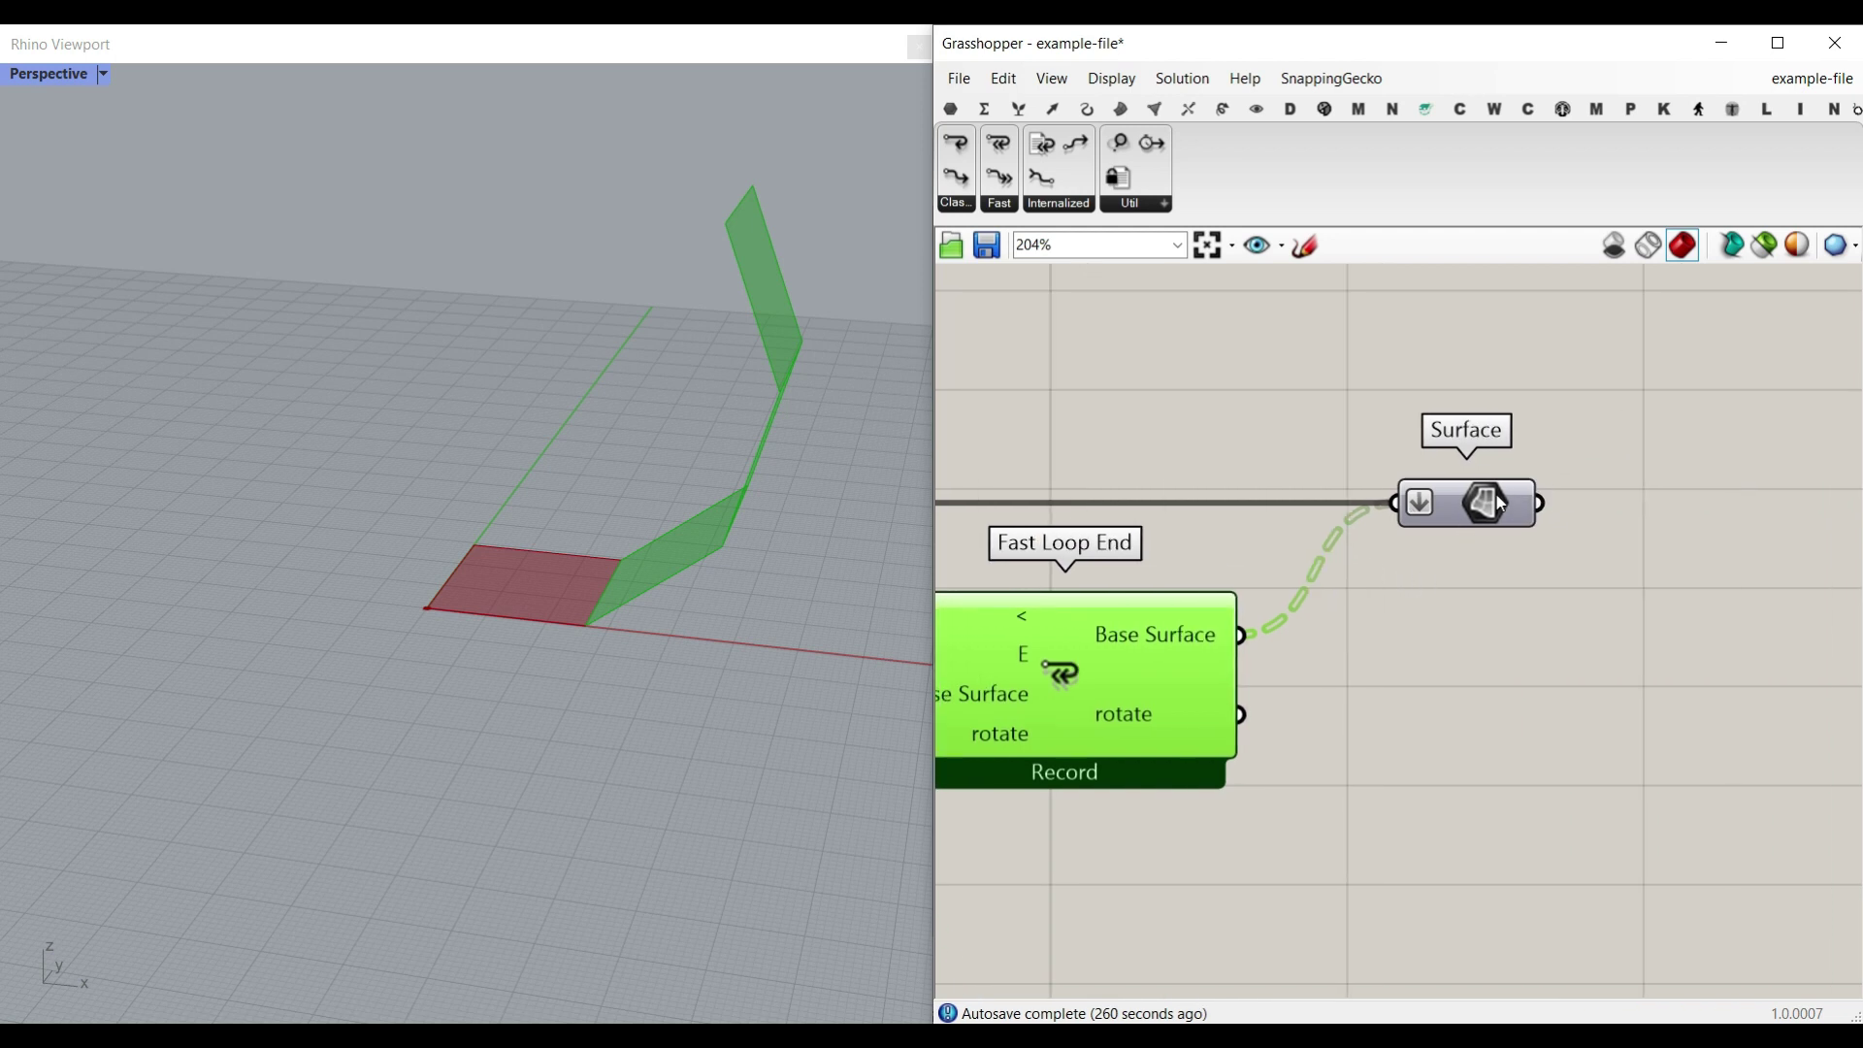
pyautogui.scroll(-6, 1498, 504)
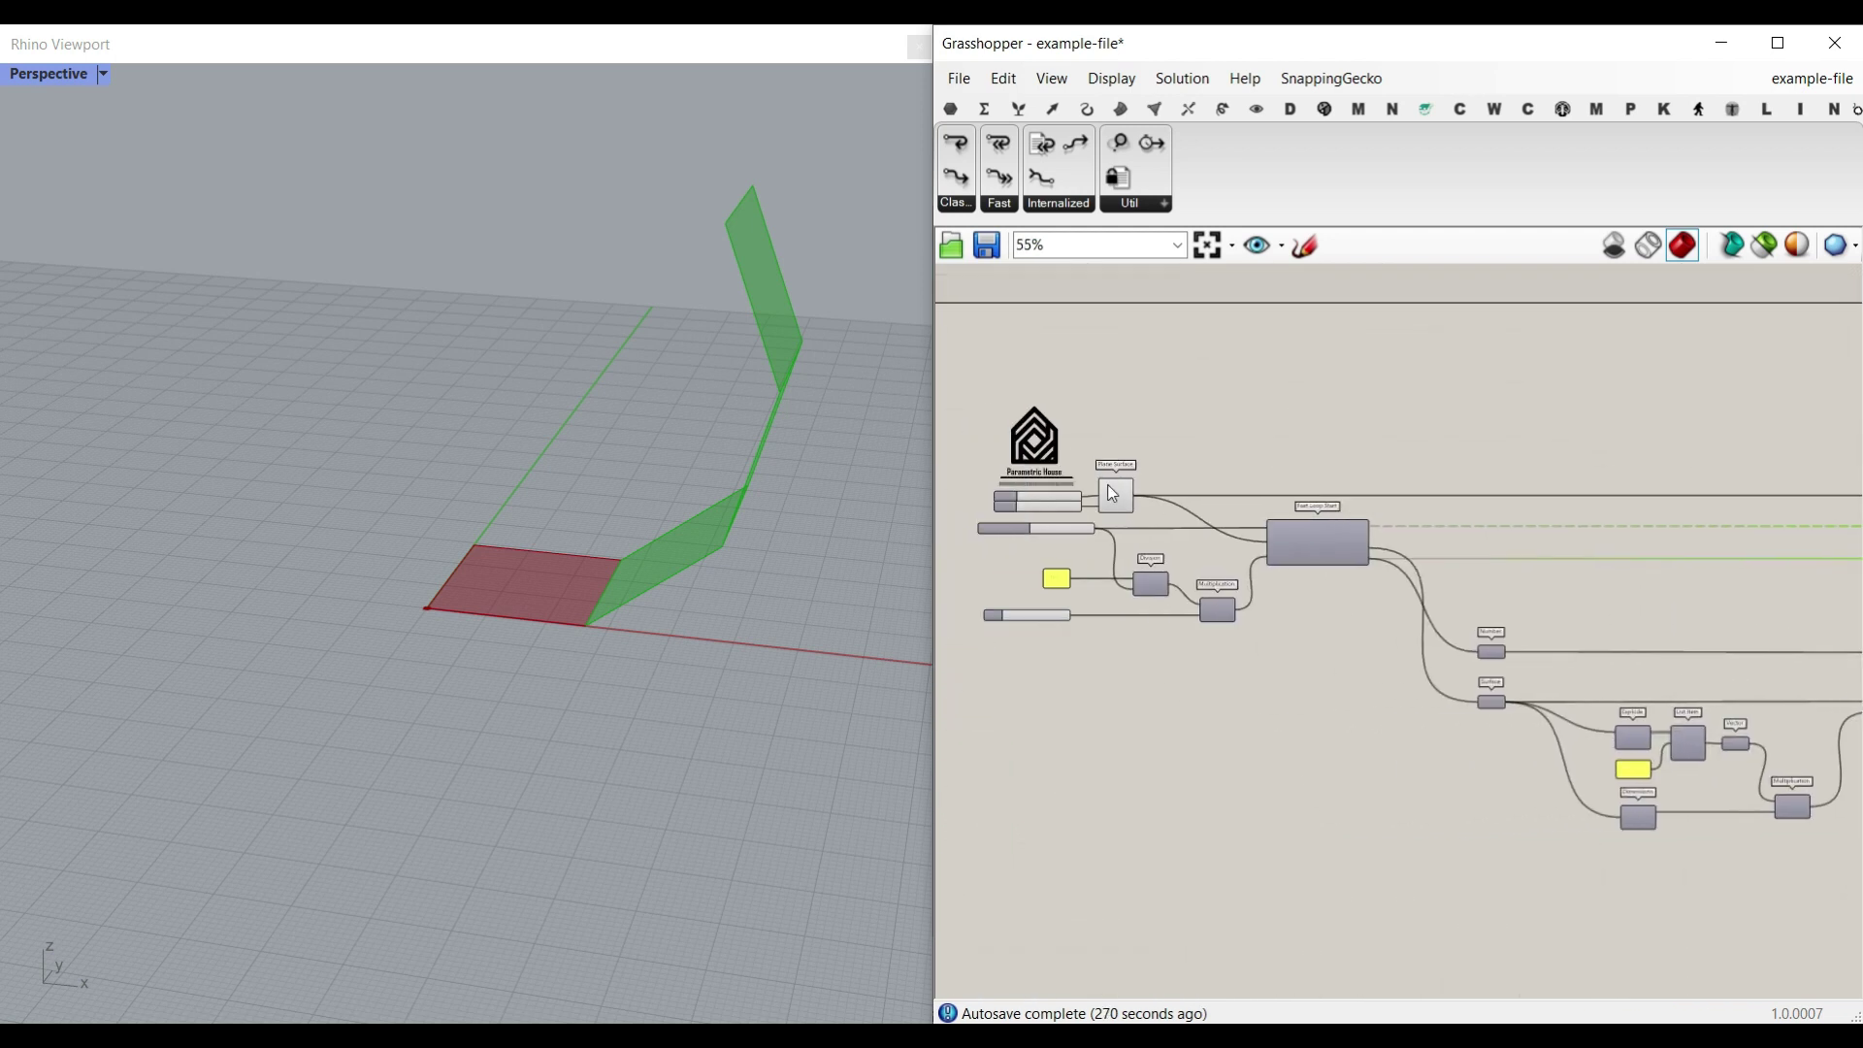
pyautogui.scroll(6, 1261, 529)
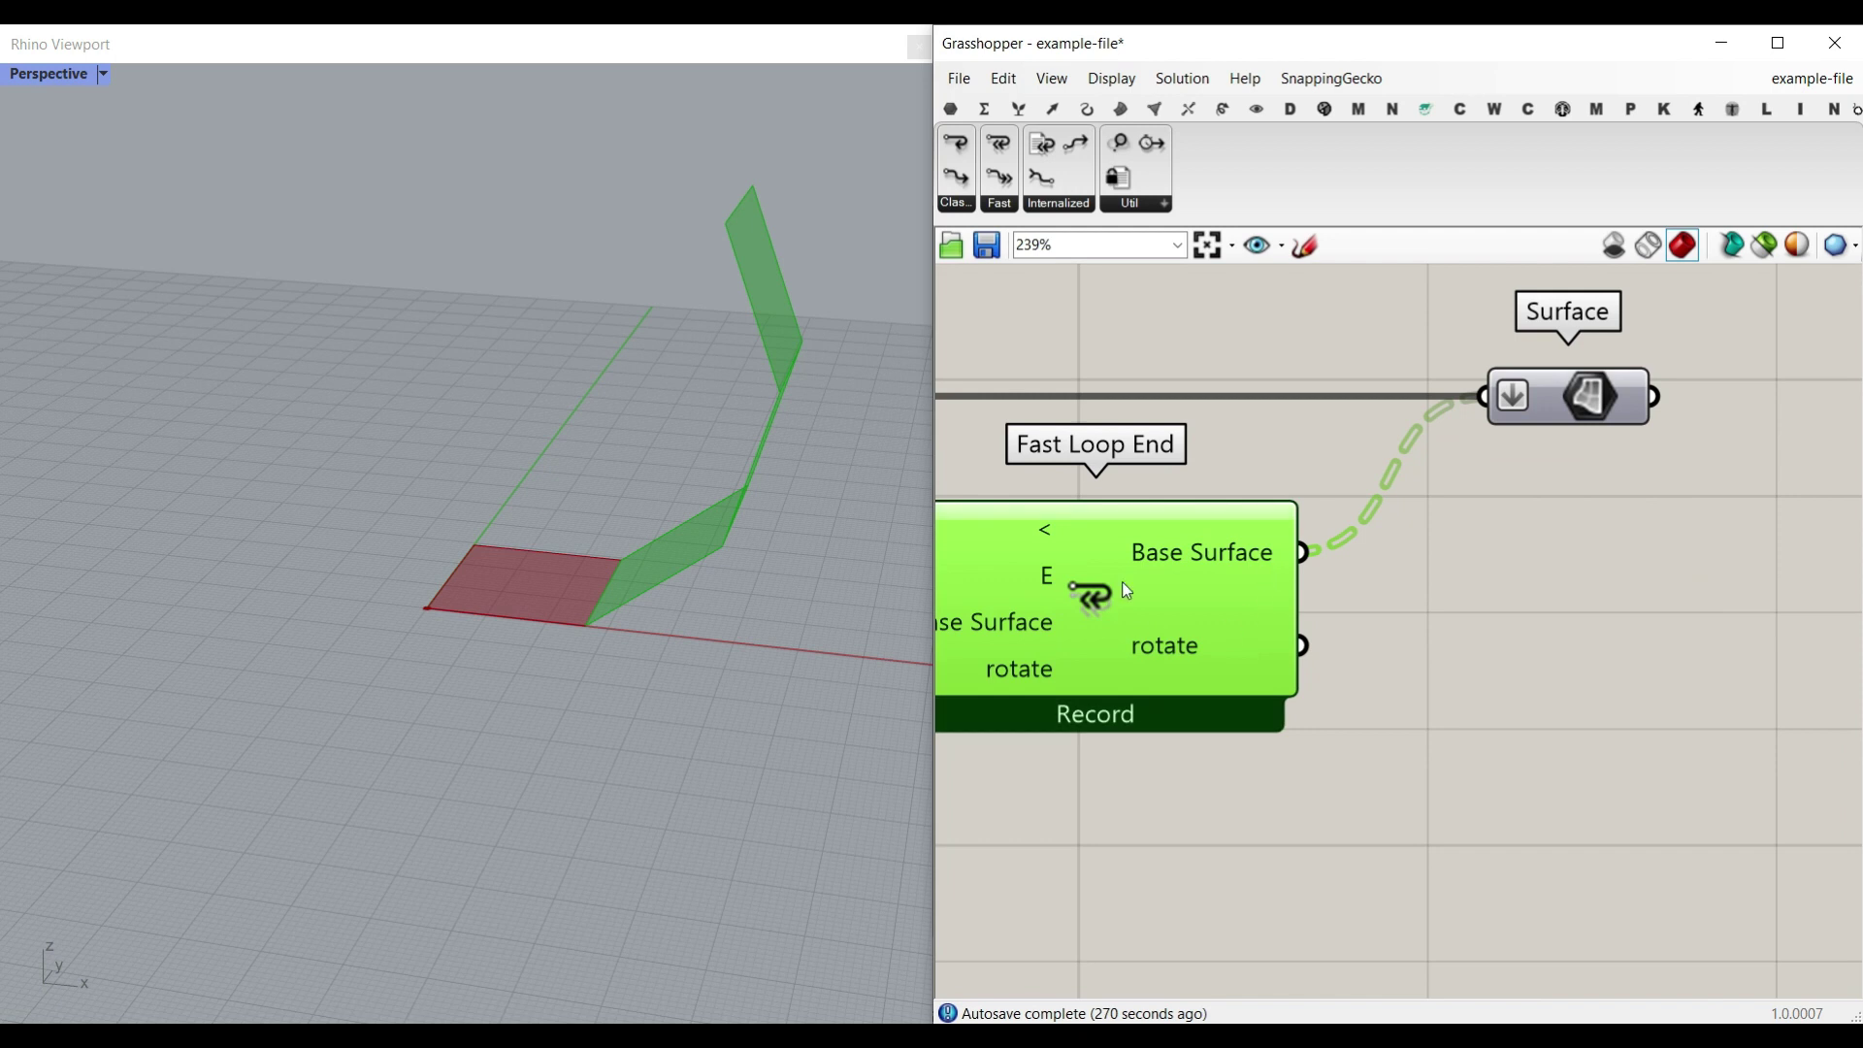
pyautogui.click(1612, 399)
pyautogui.moveTo(1612, 399); pyautogui.dragTo(1366, 510, button='right')
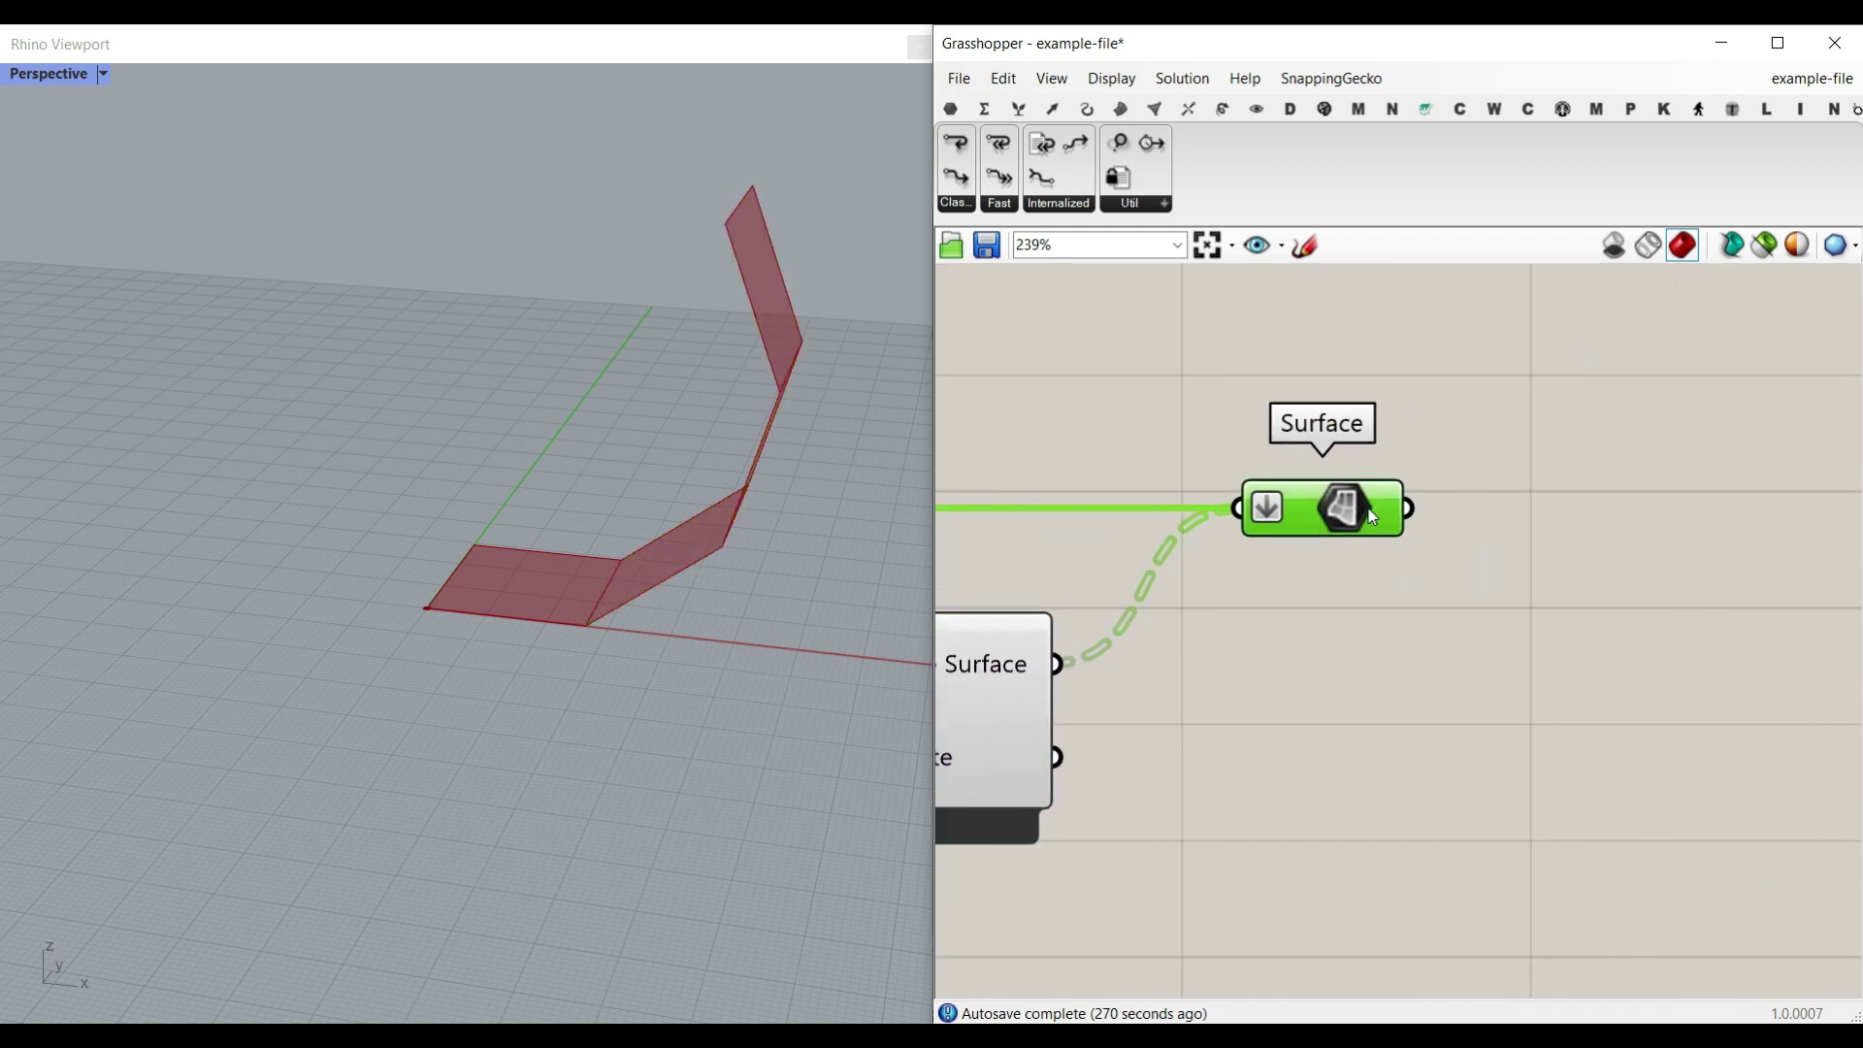
# - Turn on the preview of the final Surface parameter and turn off the preview of every other component
pyautogui.rightClick(1349, 499)
pyautogui.click(1386, 544)
pyautogui.moveTo(1300, 568); pyautogui.dragTo(1590, 543, button='right')
pyautogui.scroll(-8, 1640, 568)
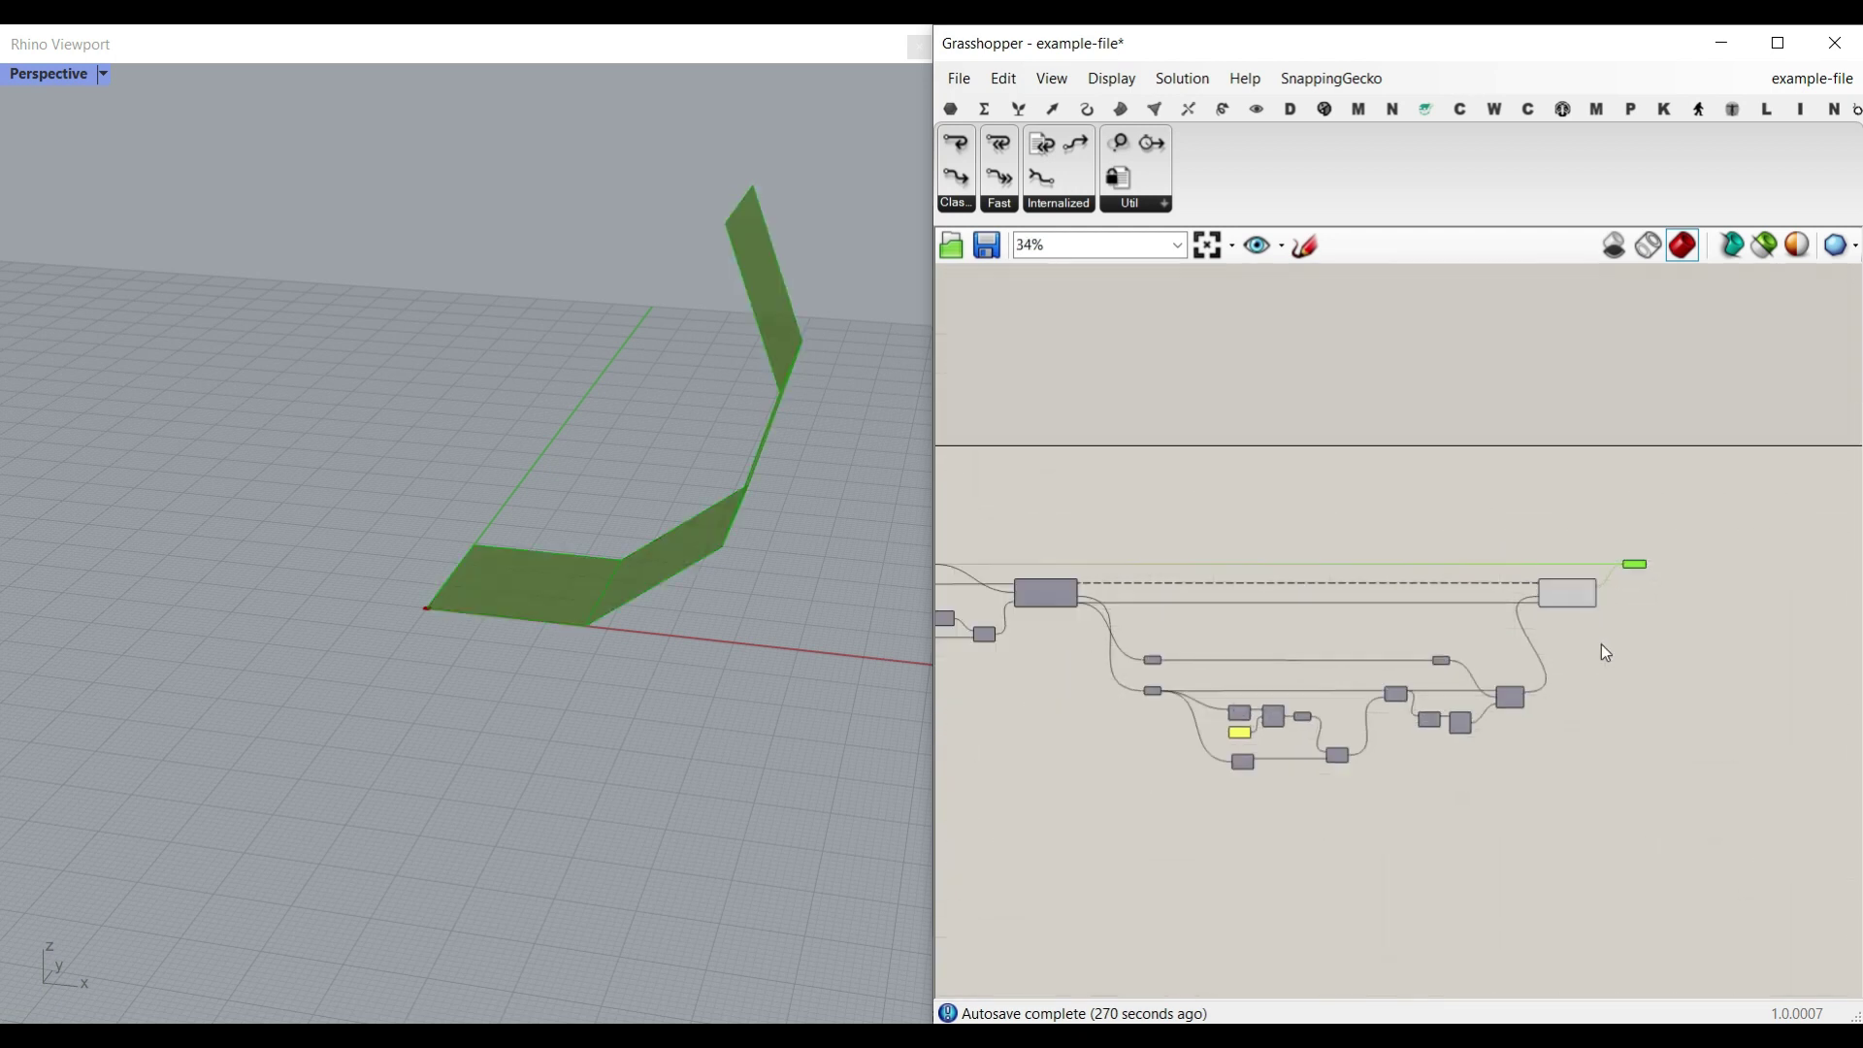
pyautogui.moveTo(1589, 760); pyautogui.dragTo(937, 533)
pyautogui.rightClick(1107, 434)
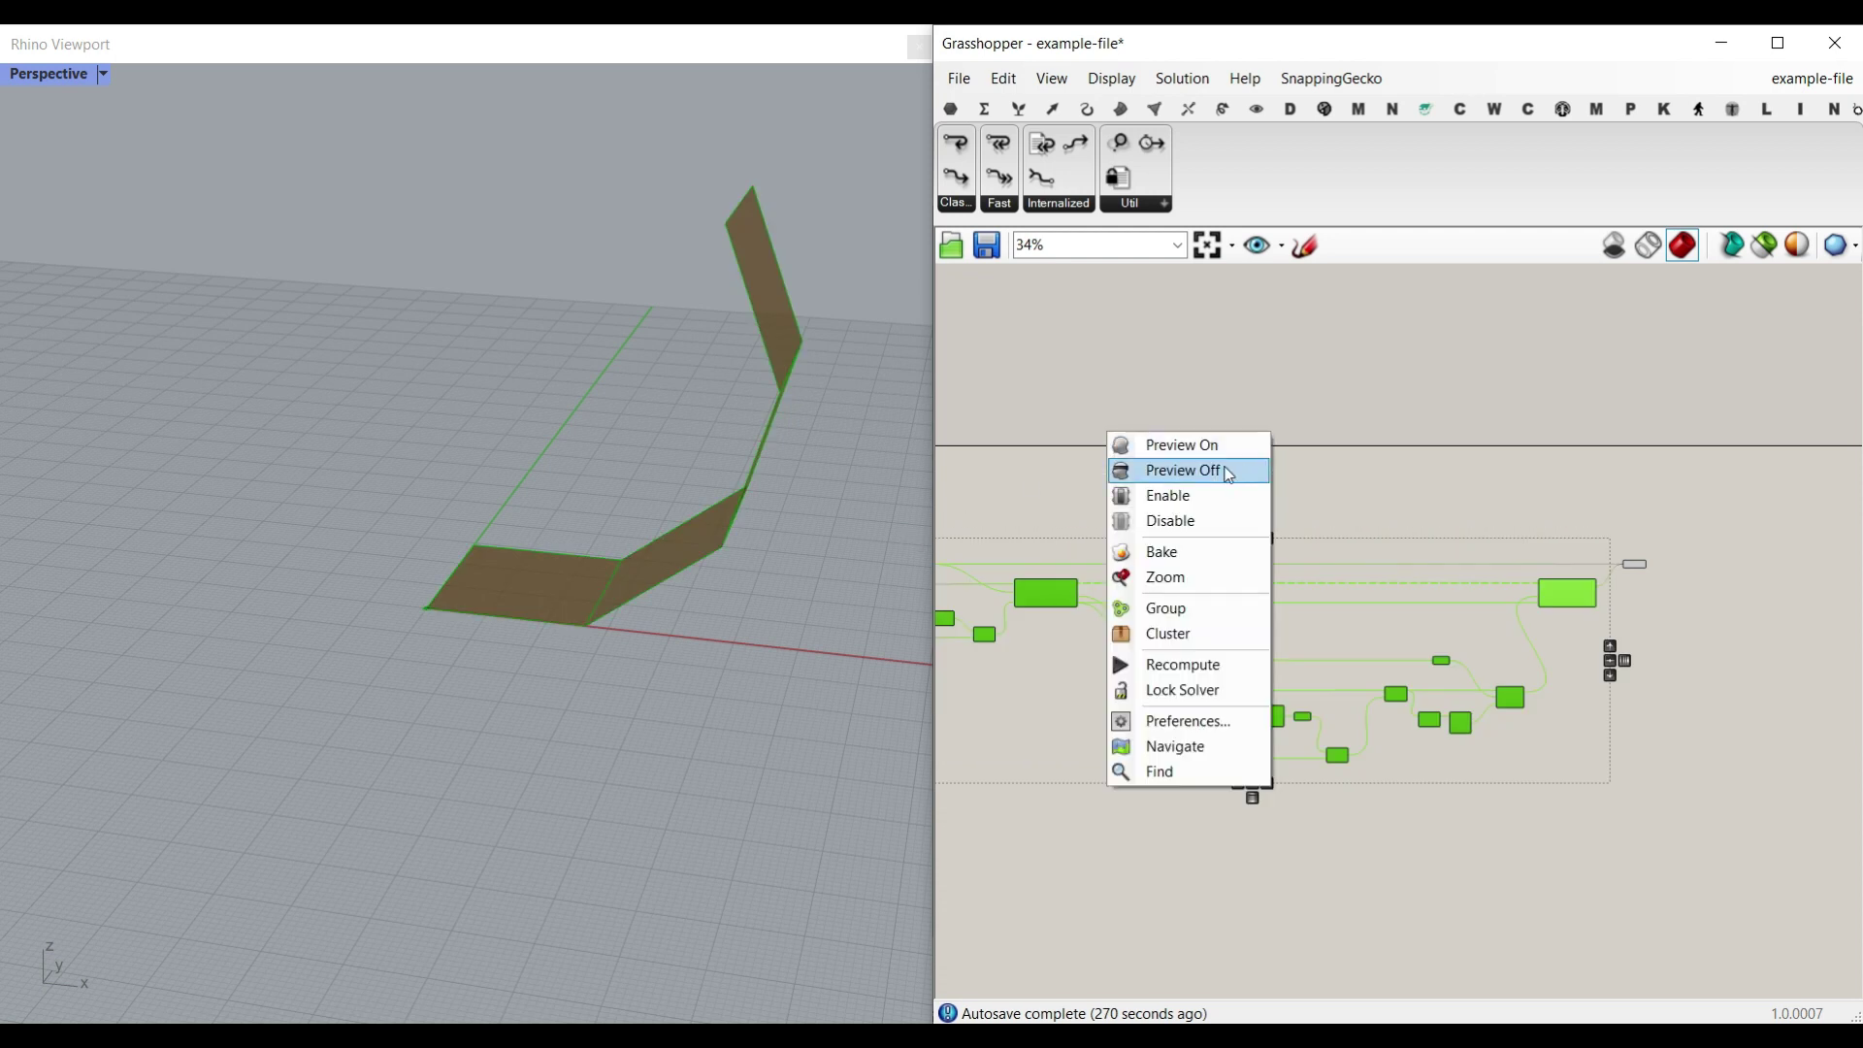
pyautogui.click(1225, 470)
pyautogui.scroll(2, 1227, 638)
pyautogui.scroll(3, 1459, 549)
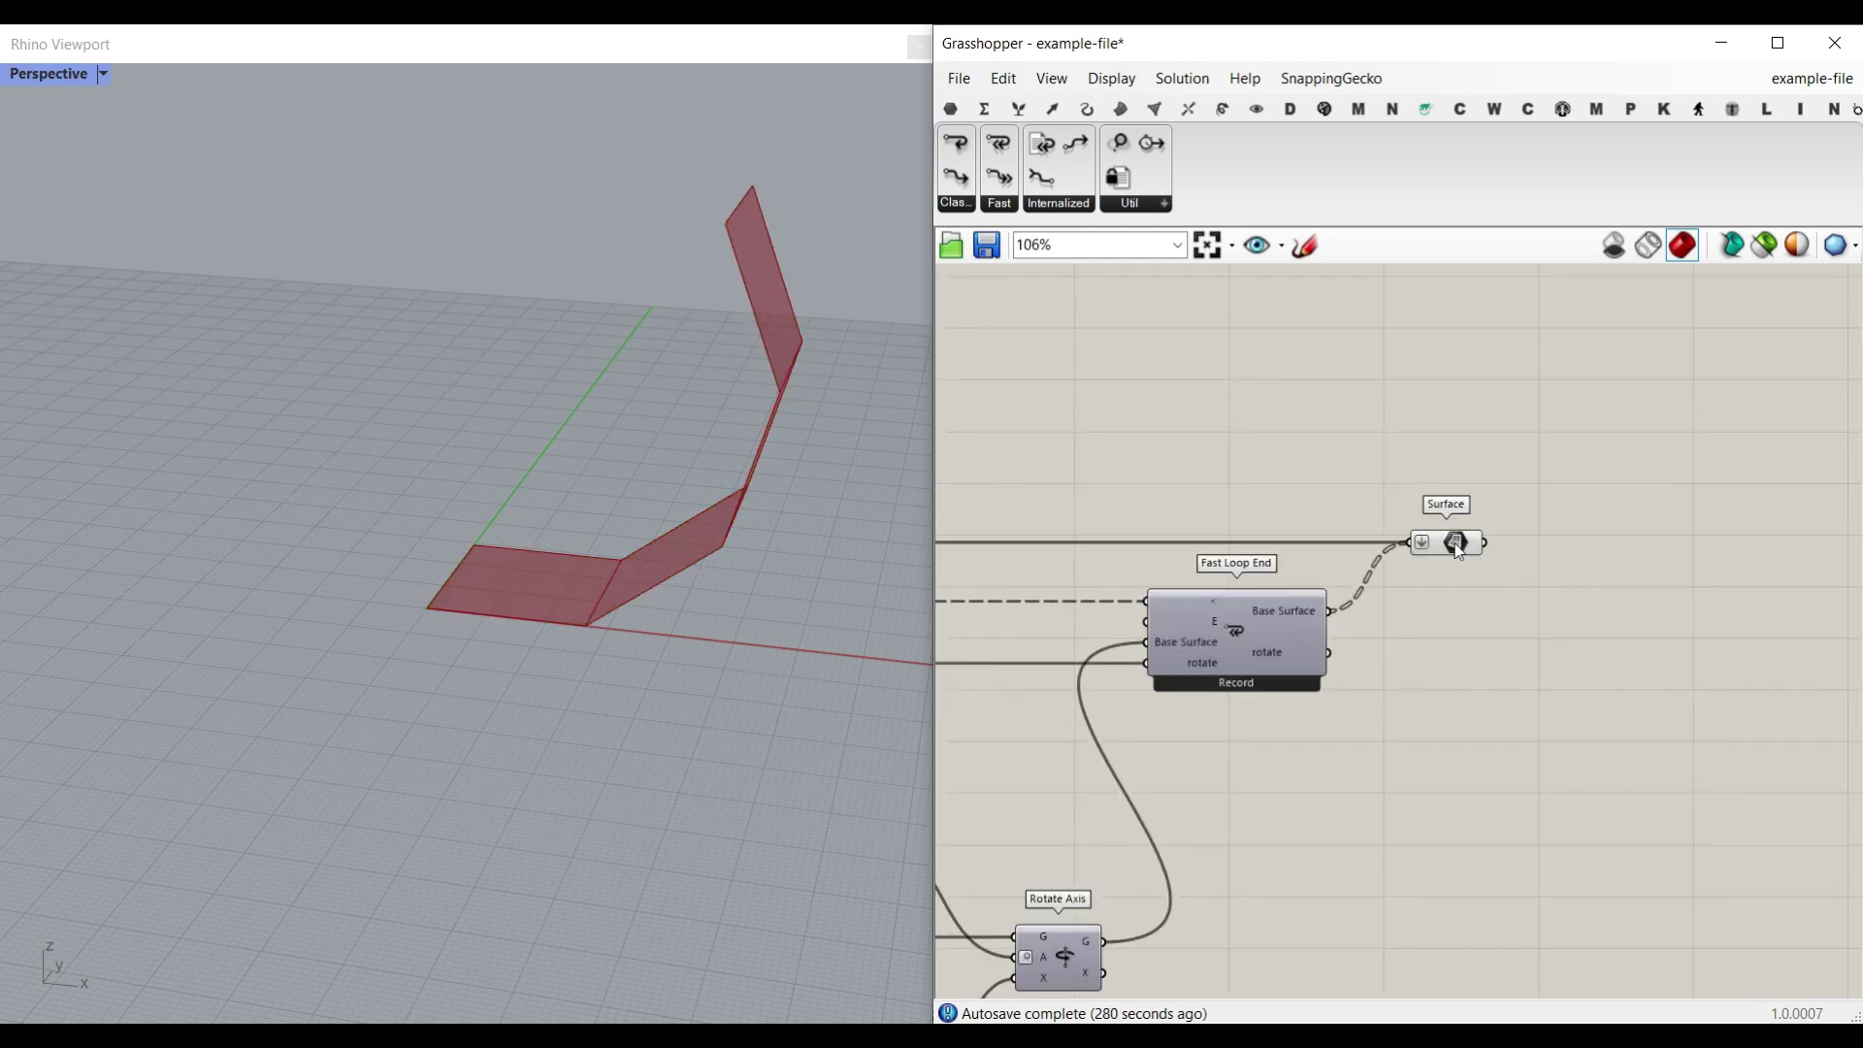
# - Adjust the Number Of Sides and Fold sliders to test how the strip folds
pyautogui.moveTo(1343, 579); pyautogui.dragTo(1715, 571, button='right')
pyautogui.scroll(-3, 1716, 570)
pyautogui.moveTo(1391, 621); pyautogui.dragTo(1849, 596, button='right')
pyautogui.moveTo(1252, 641); pyautogui.dragTo(1565, 635, button='right')
pyautogui.scroll(3, 1243, 640)
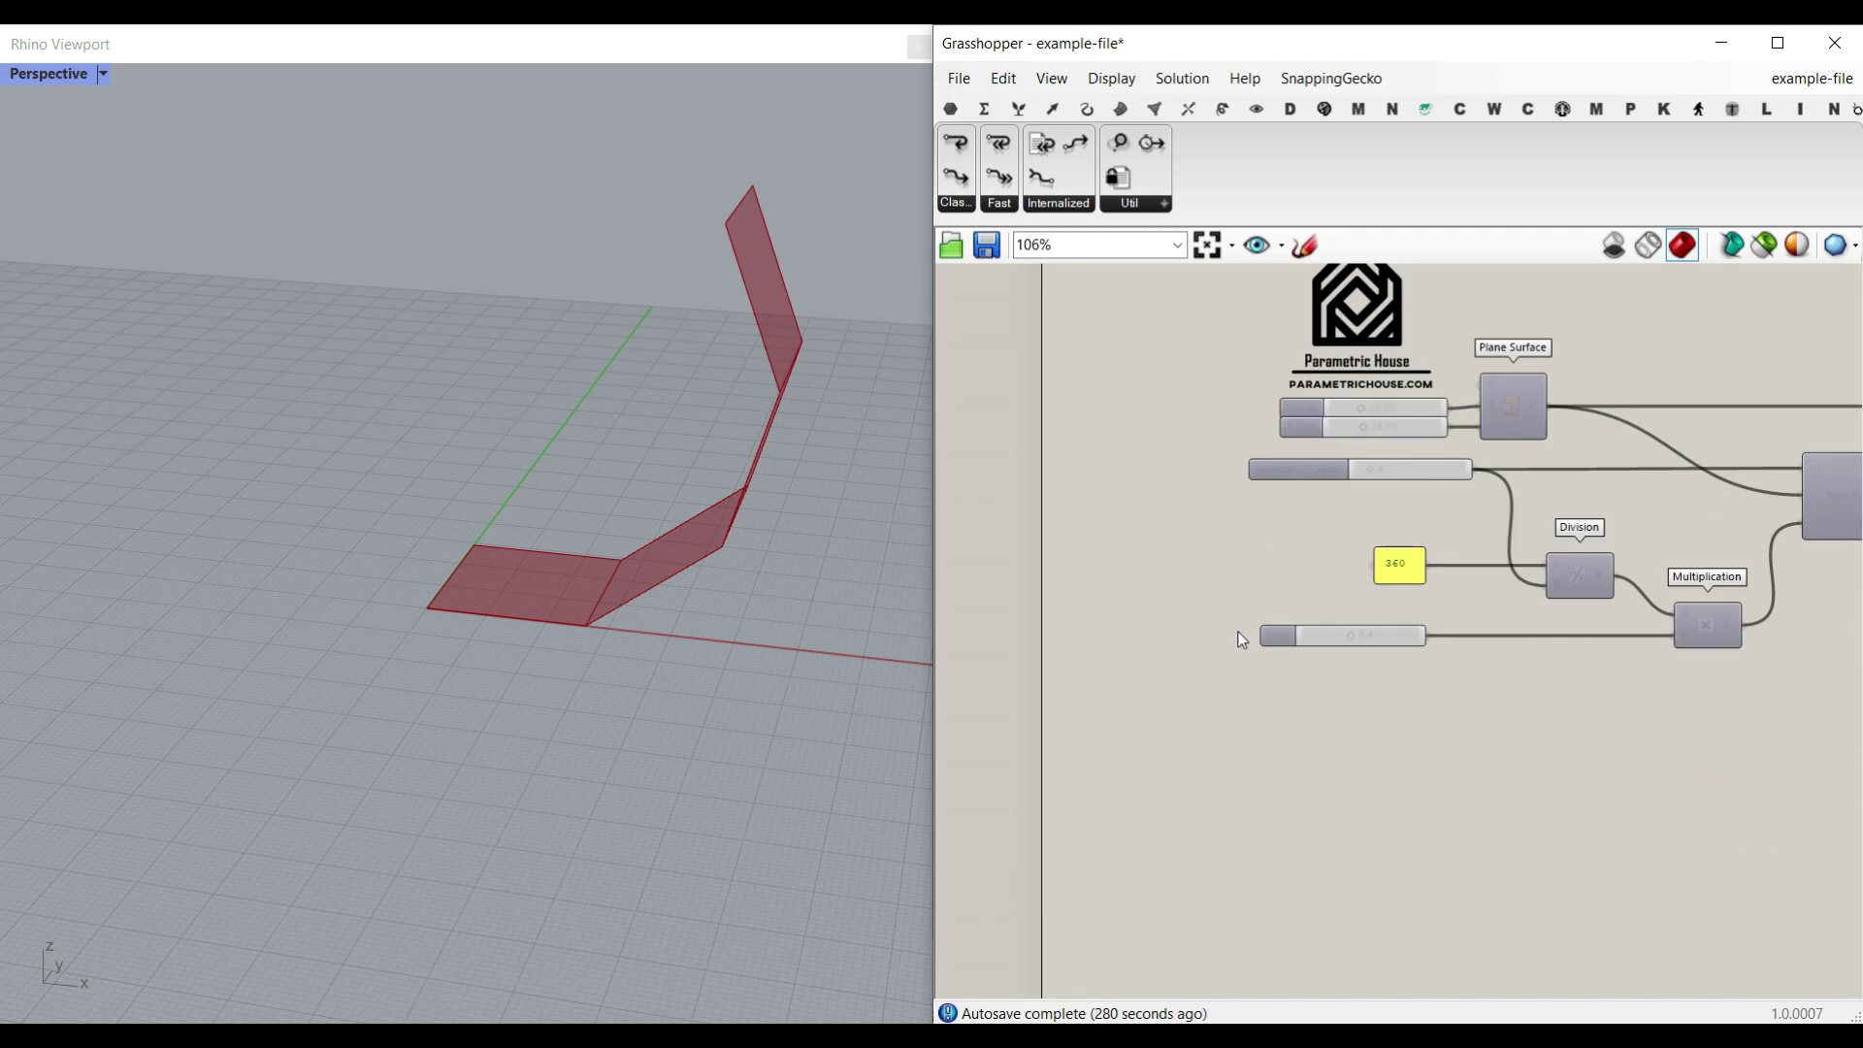
pyautogui.scroll(4, 1372, 607)
pyautogui.moveTo(1316, 686)
pyautogui.mouseDown()
pyautogui.moveTo(1194, 694)
pyautogui.moveTo(1517, 709)
pyautogui.moveTo(1303, 708)
pyautogui.mouseUp()
pyautogui.moveTo(1398, 416); pyautogui.dragTo(1371, 655, button='right')
pyautogui.moveTo(1341, 497)
pyautogui.mouseDown()
pyautogui.moveTo(1439, 490)
pyautogui.moveTo(1316, 490)
pyautogui.mouseUp()
pyautogui.moveTo(1295, 925); pyautogui.dragTo(1499, 922)
# - Set Number Of Sides to 3 and Fold to 1.00 to close the strip into a triangle, and inspect it
pyautogui.moveTo(1359, 388); pyautogui.dragTo(1311, 529, button='right')
pyautogui.moveTo(1278, 518); pyautogui.dragTo(1226, 512)
pyautogui.moveTo(1068, 873); pyautogui.dragTo(1155, 545, button='right')
pyautogui.moveTo(1381, 740); pyautogui.dragTo(1549, 772)
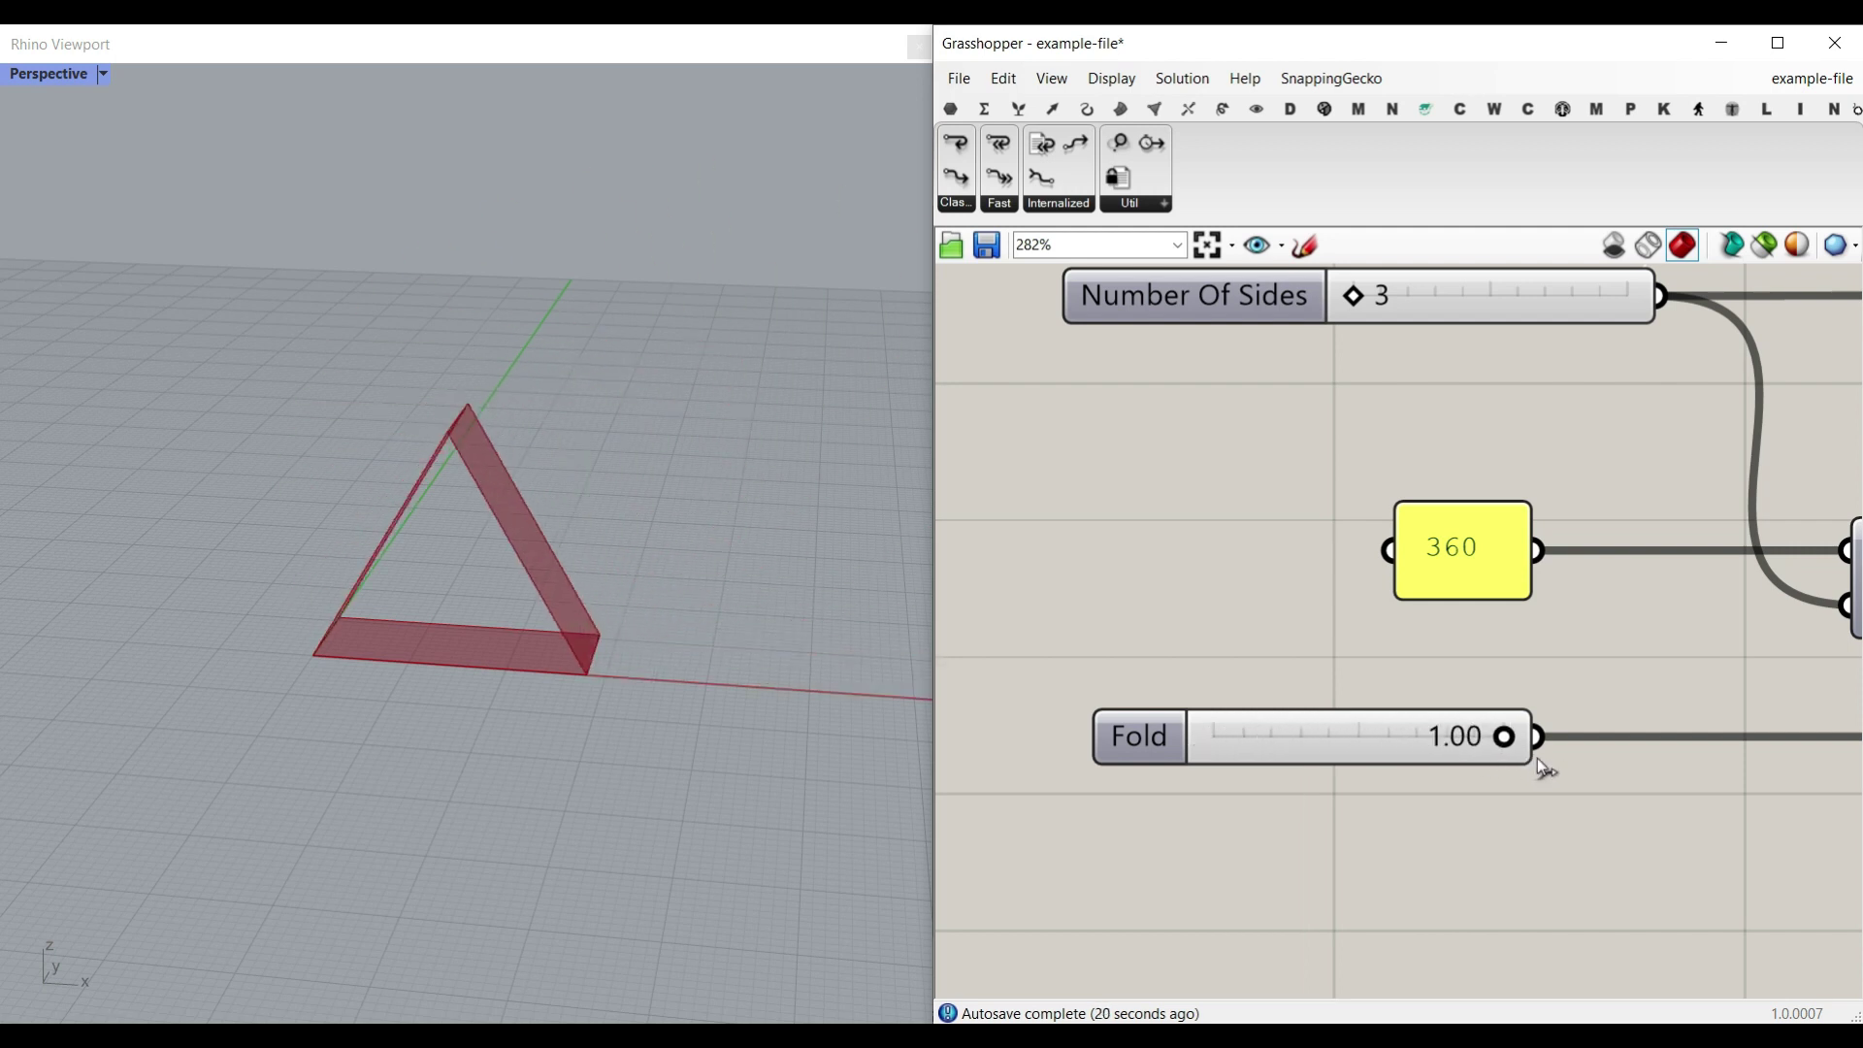
pyautogui.scroll(-10, 1345, 672)
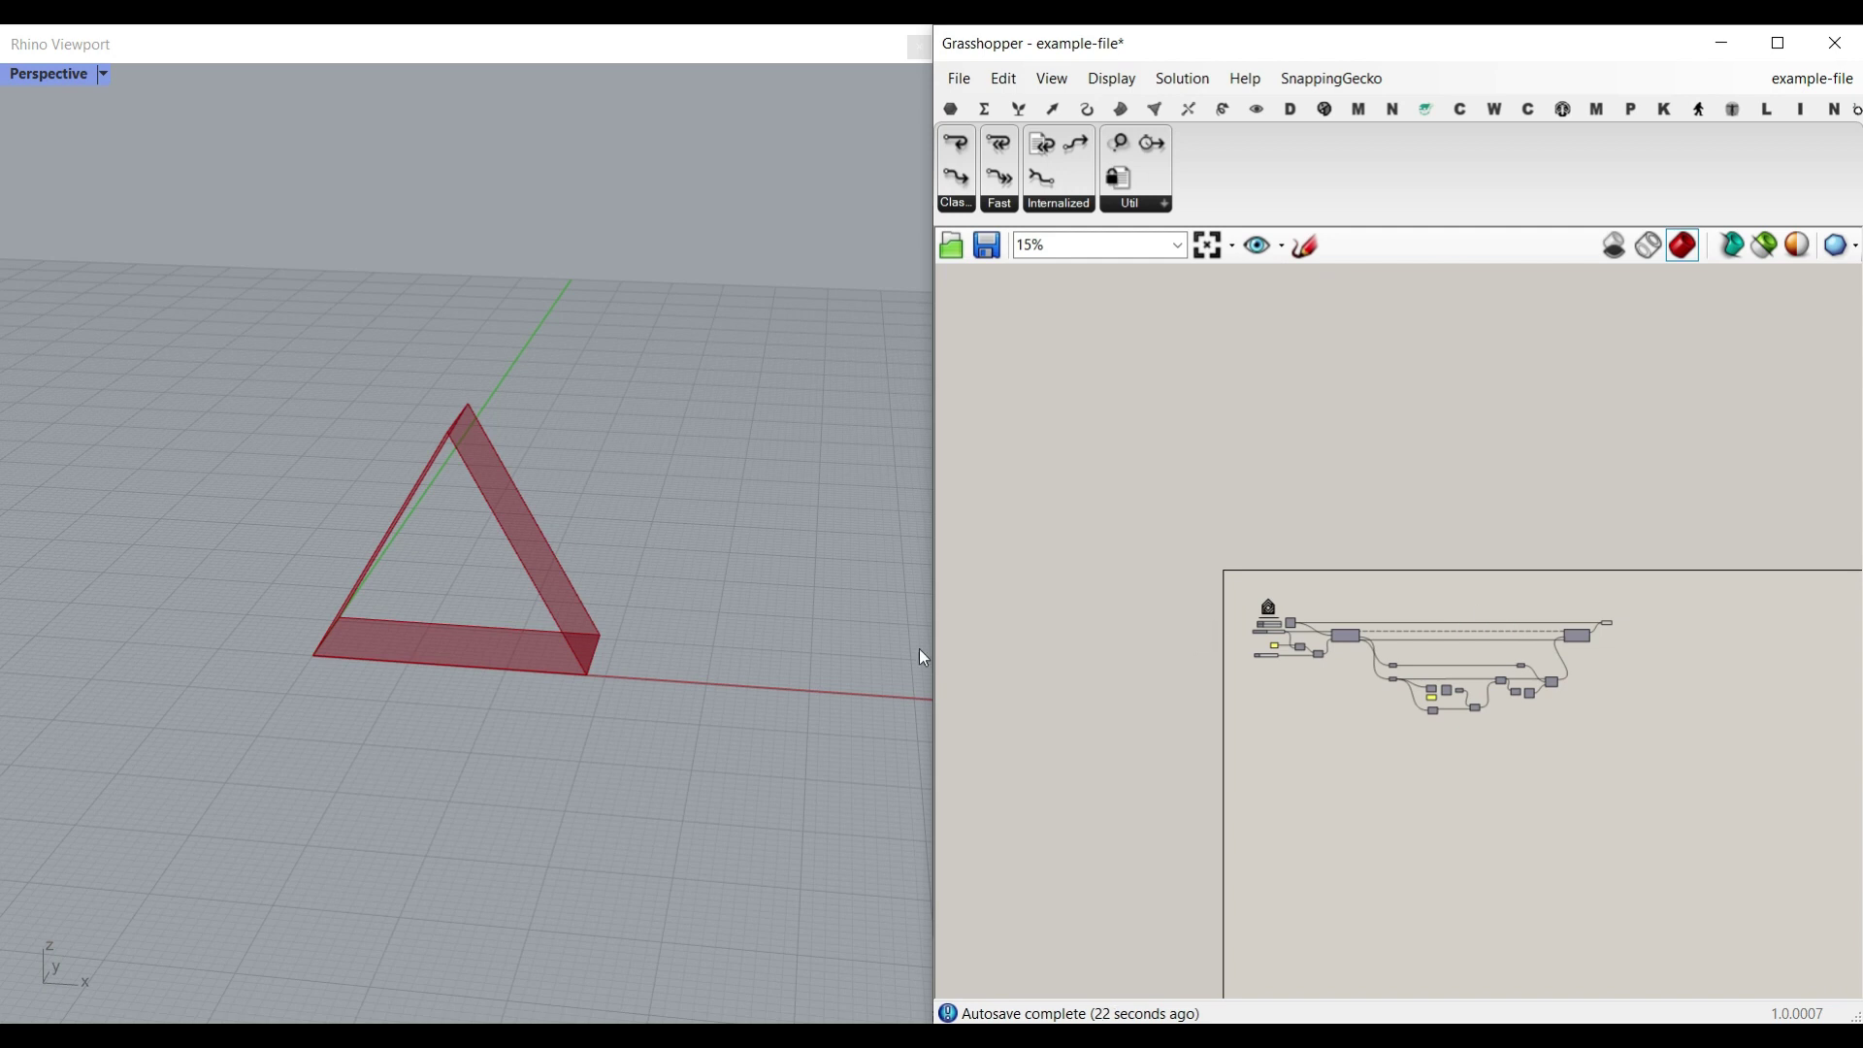
pyautogui.moveTo(603, 652); pyautogui.dragTo(474, 629, button='right')
pyautogui.scroll(2, 1443, 650)
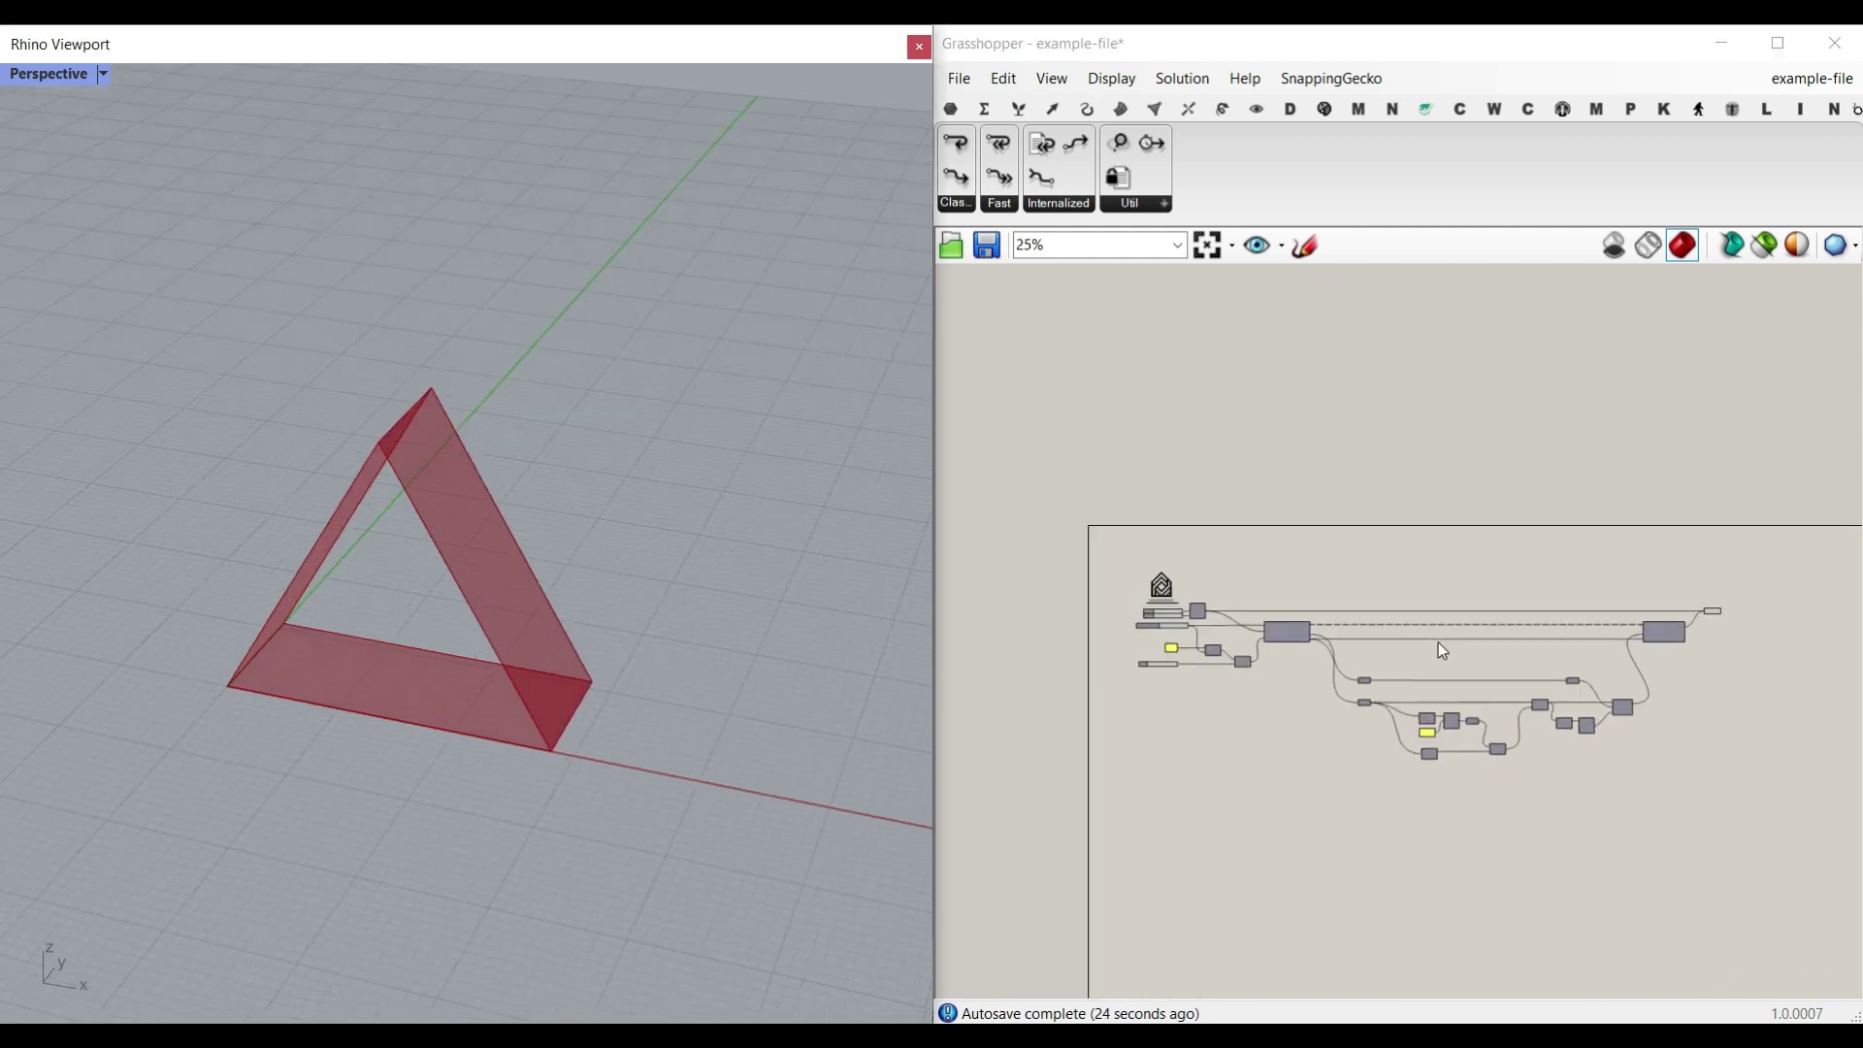